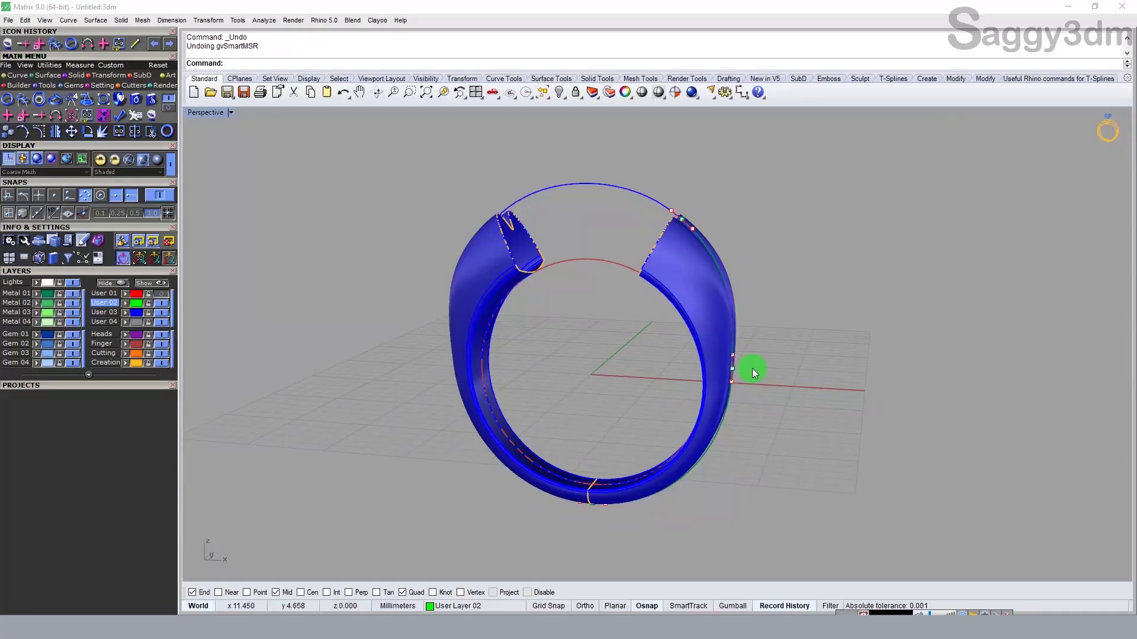
- Drag a rail point outward on its gumball to reshape the ring shank
{"action": "mouse_move", "coordinate": [752, 372]}
{"action": "right_mouse_down"}
{"action": "mouse_move", "coordinate": [716, 384]}
{"action": "mouse_move", "coordinate": [688, 376]}
{"action": "right_mouse_up"}
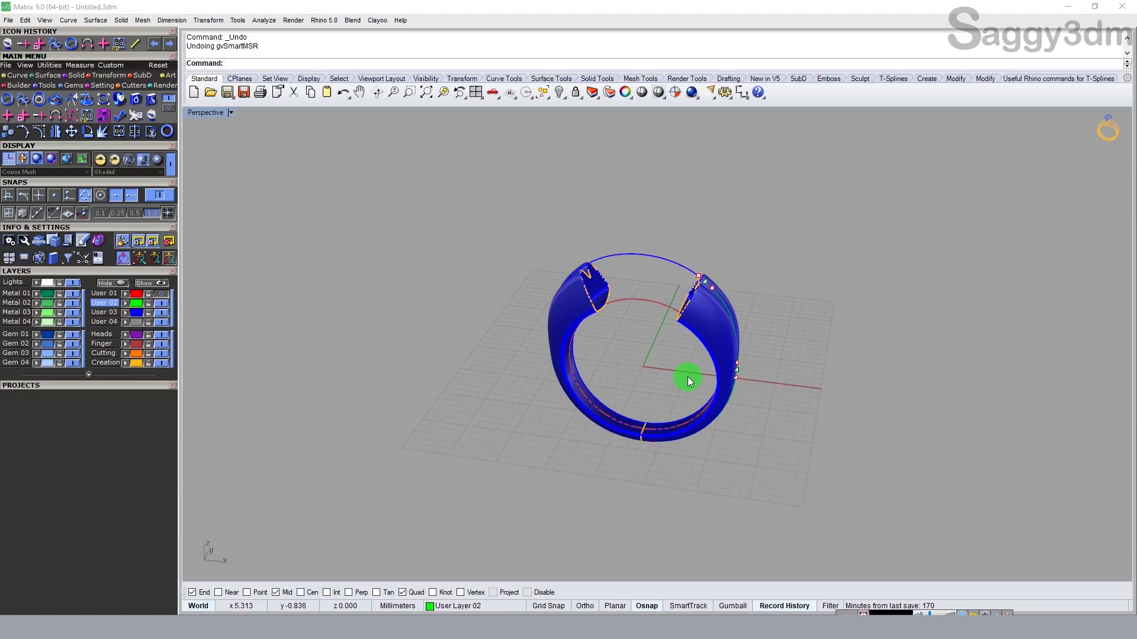
{"action": "mouse_move", "coordinate": [687, 280]}
{"action": "right_mouse_down"}
{"action": "mouse_move", "coordinate": [700, 413]}
{"action": "mouse_move", "coordinate": [695, 381]}
{"action": "right_mouse_up"}
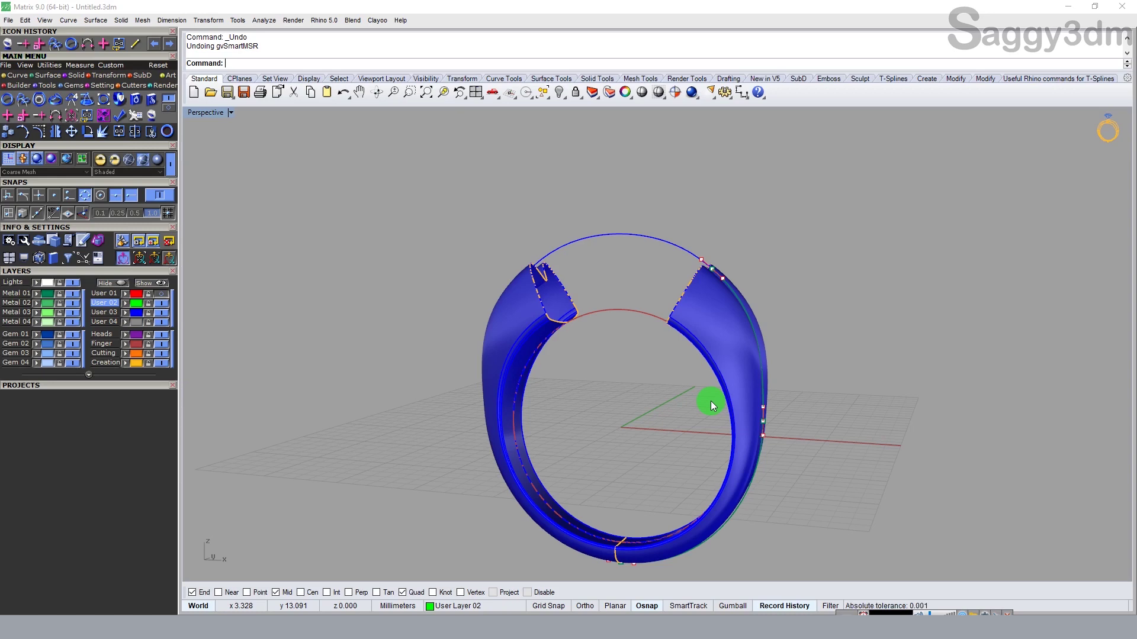
{"action": "mouse_move", "coordinate": [796, 434]}
{"action": "right_mouse_down"}
{"action": "mouse_move", "coordinate": [683, 373]}
{"action": "mouse_move", "coordinate": [694, 364]}
{"action": "right_mouse_up"}
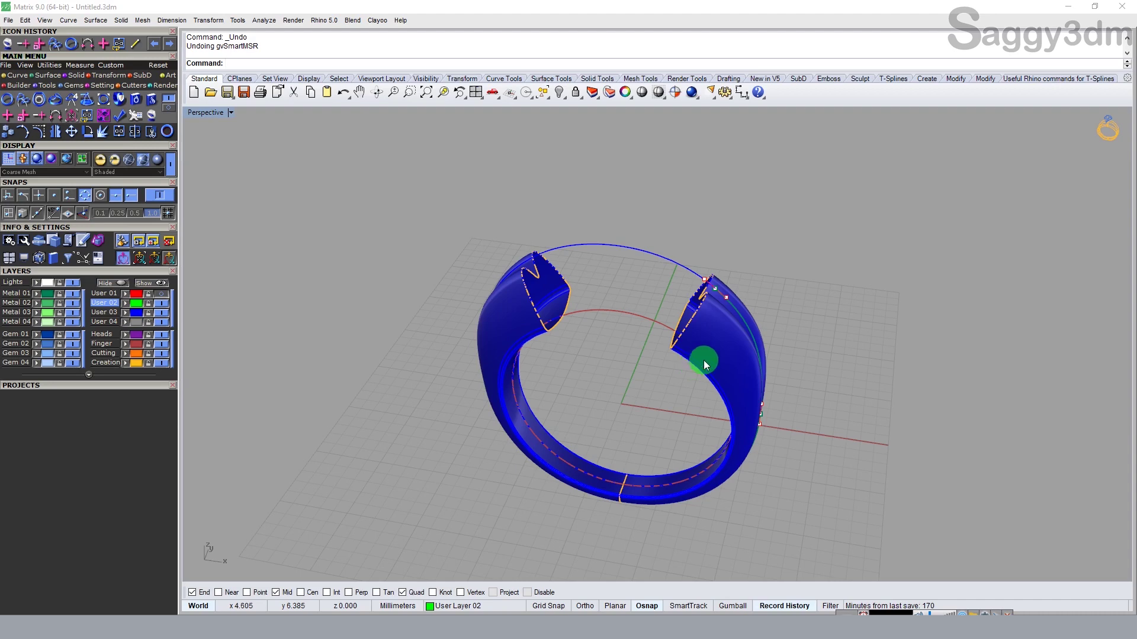
{"action": "mouse_move", "coordinate": [703, 360]}
{"action": "right_mouse_down"}
{"action": "mouse_move", "coordinate": [642, 330]}
{"action": "mouse_move", "coordinate": [644, 393]}
{"action": "right_mouse_up"}
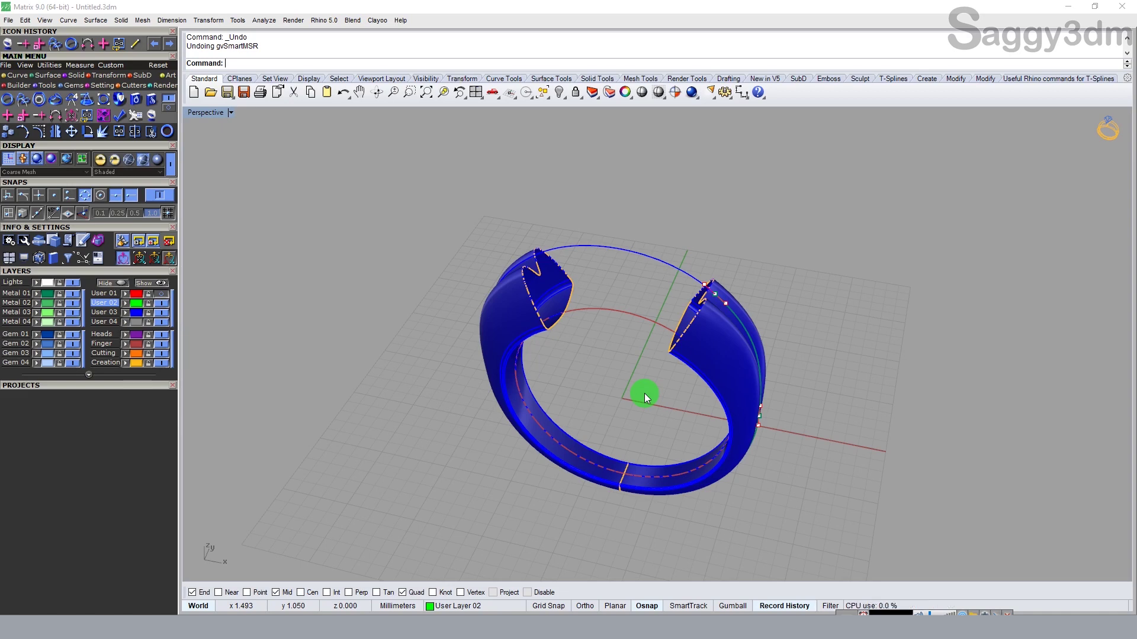
{"action": "mouse_move", "coordinate": [643, 409]}
{"action": "right_mouse_down"}
{"action": "mouse_move", "coordinate": [628, 396]}
{"action": "mouse_move", "coordinate": [666, 273]}
{"action": "right_mouse_up"}
{"action": "scroll", "coordinate": [666, 274], "scroll_direction": "up", "scroll_amount": 3}
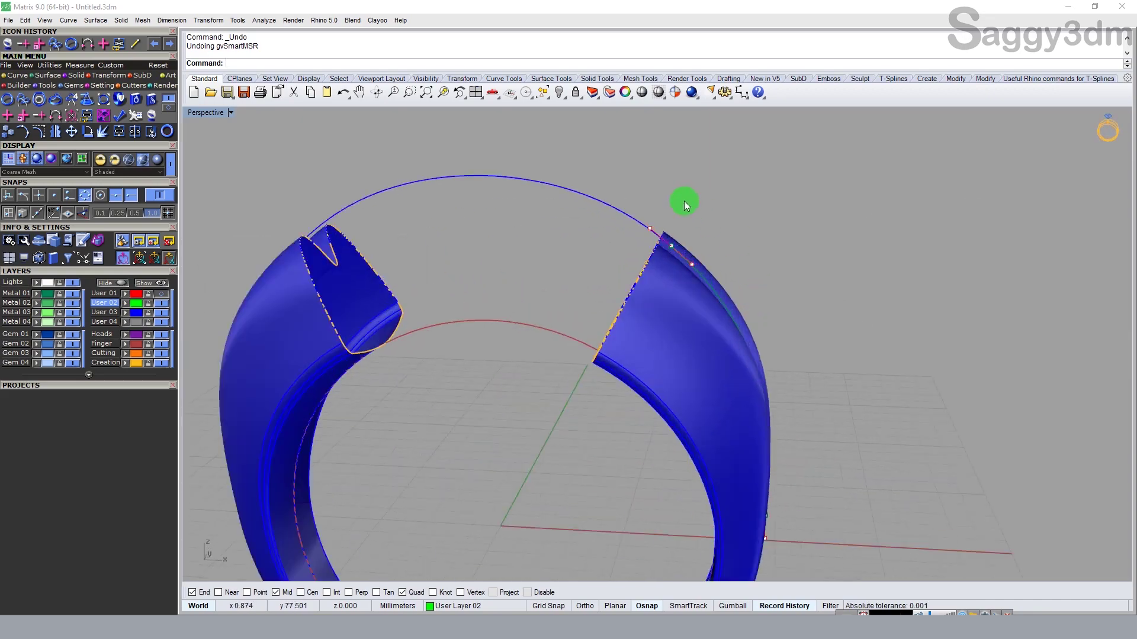
{"action": "left_click", "coordinate": [684, 257]}
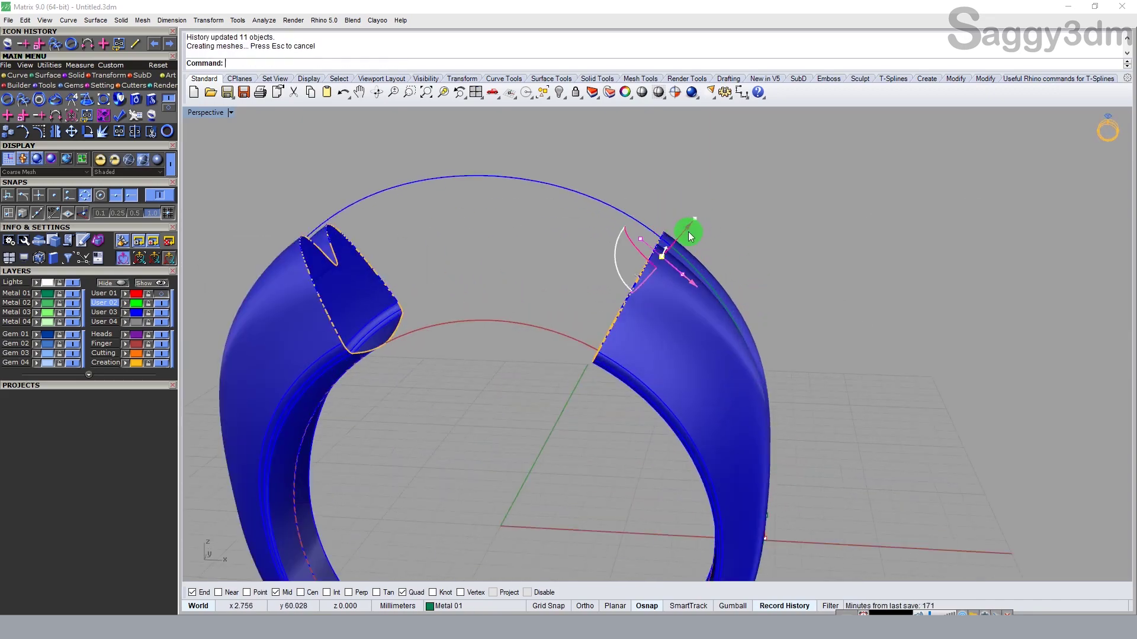
{"action": "left_click_drag", "start_coordinate": [695, 234], "coordinate": [713, 187]}
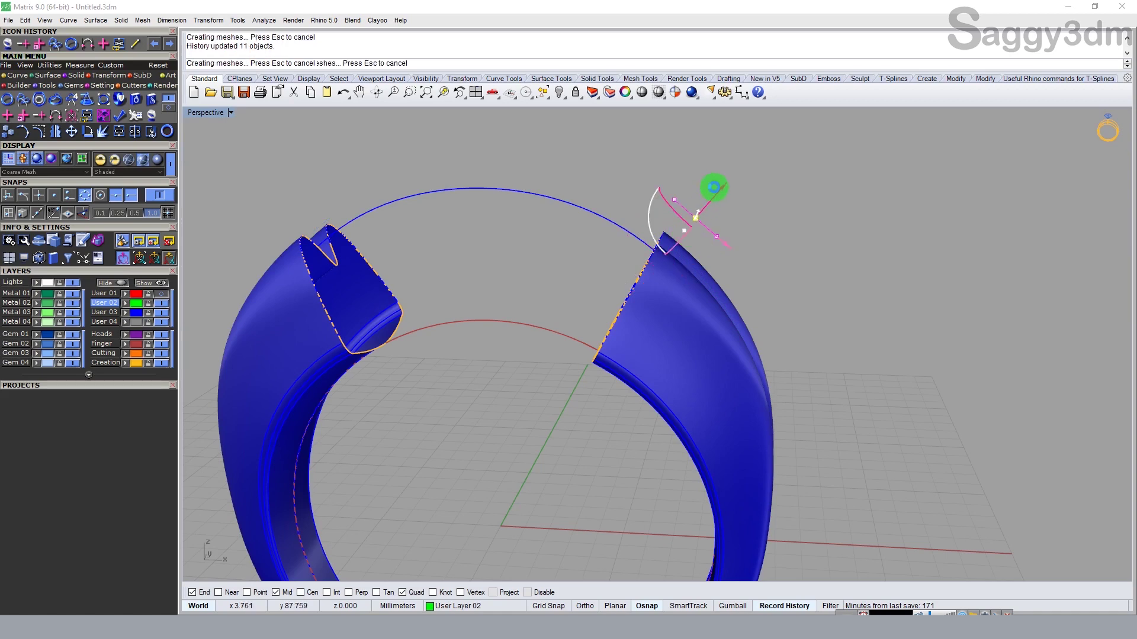
- Delete the ring's rail and profile curves, briefly hiding and reshowing layer User 01
{"action": "left_click", "coordinate": [697, 231]}
{"action": "right_click_drag", "start_coordinate": [716, 211], "coordinate": [745, 339]}
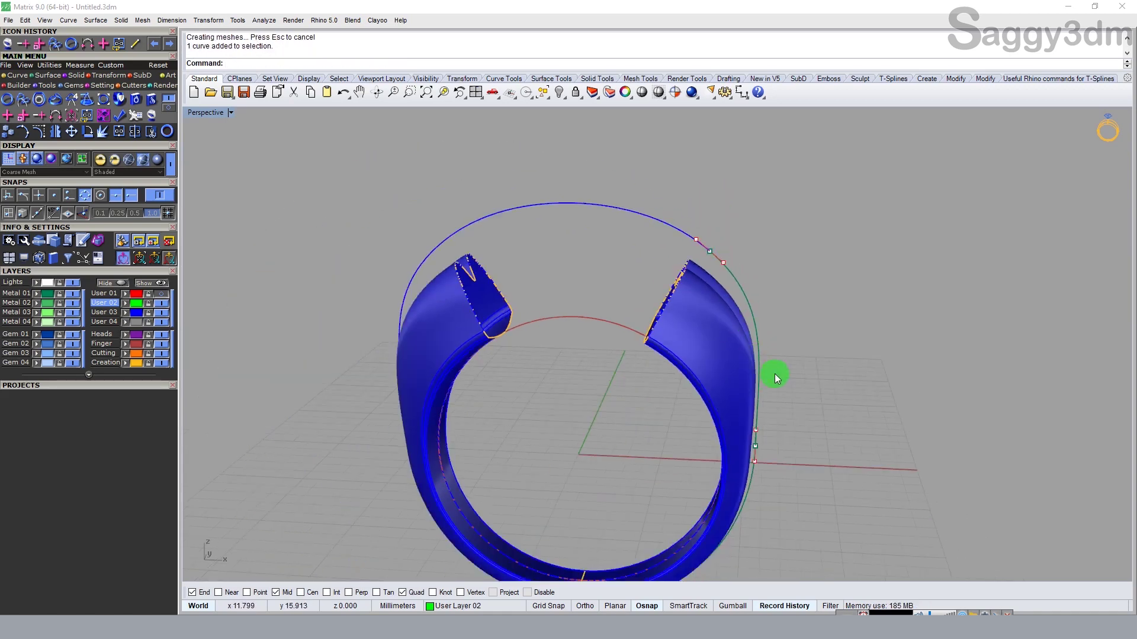
{"action": "left_click", "coordinate": [122, 257]}
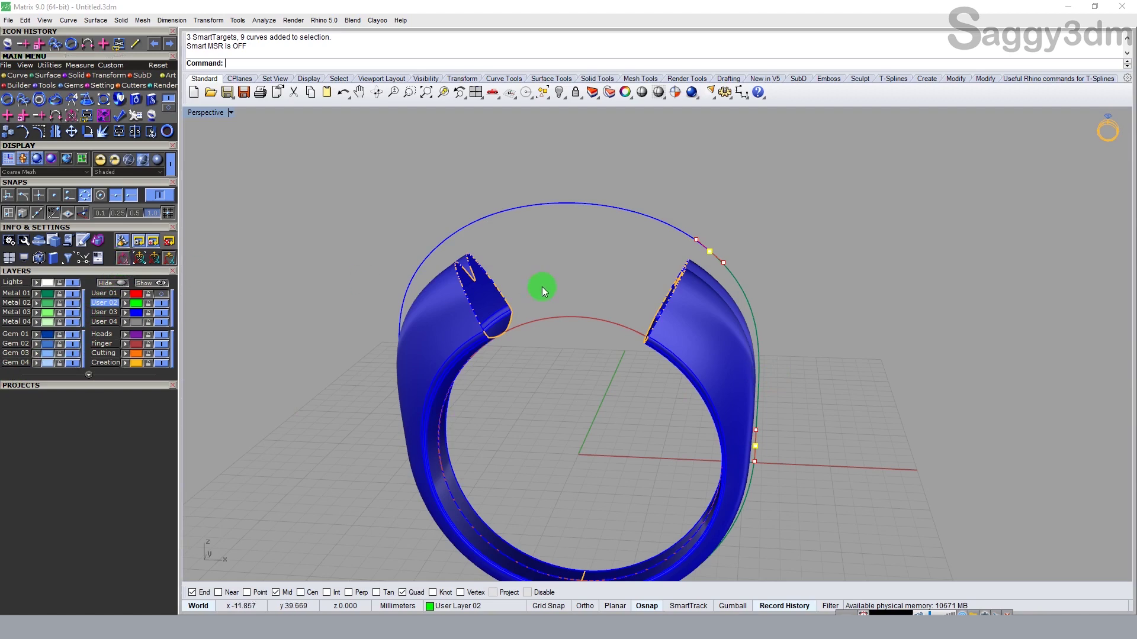
{"action": "key", "text": "Delete"}
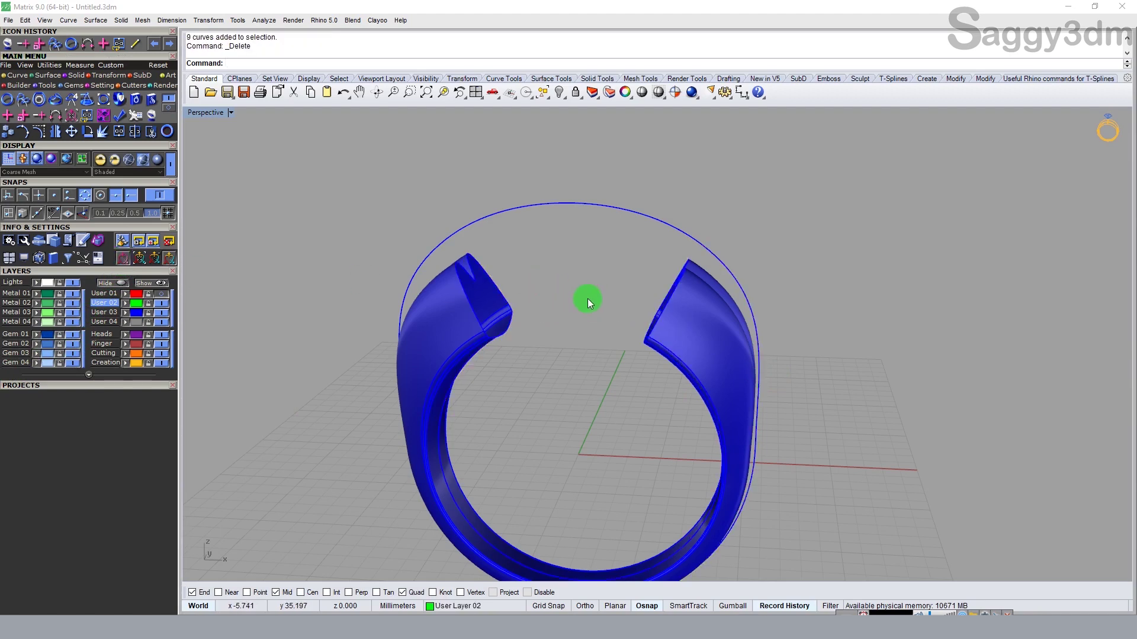
{"action": "left_click", "coordinate": [161, 294]}
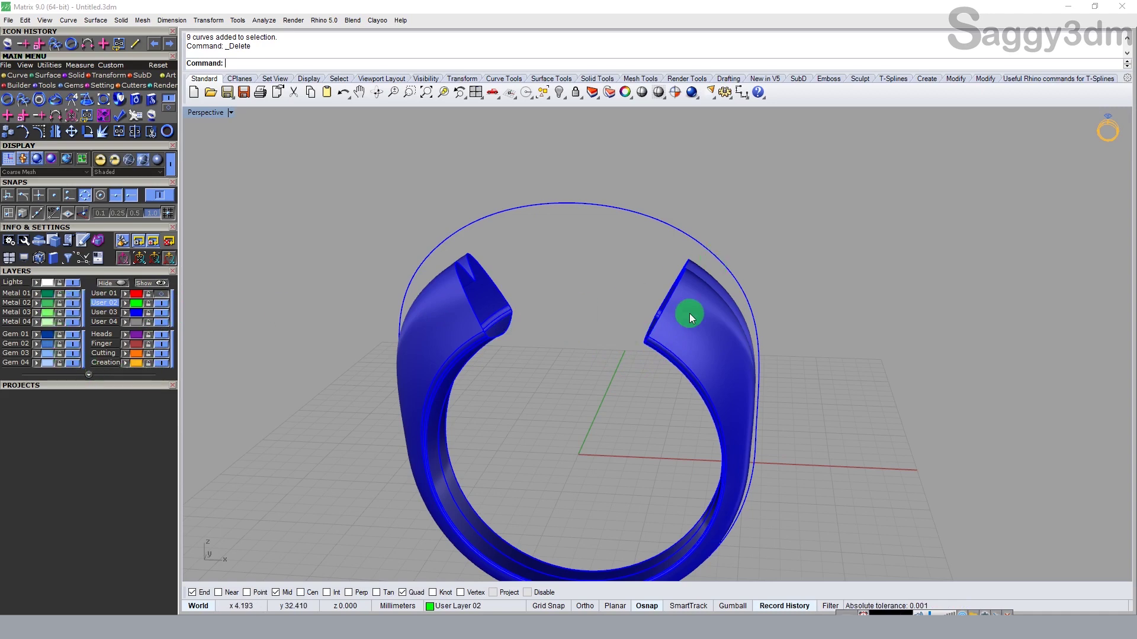
{"action": "left_click", "coordinate": [162, 295]}
- Select everything left in the scene, including the ring polysurface, and delete it
{"action": "key", "text": "ctrl+a"}
{"action": "left_click", "coordinate": [507, 269]}
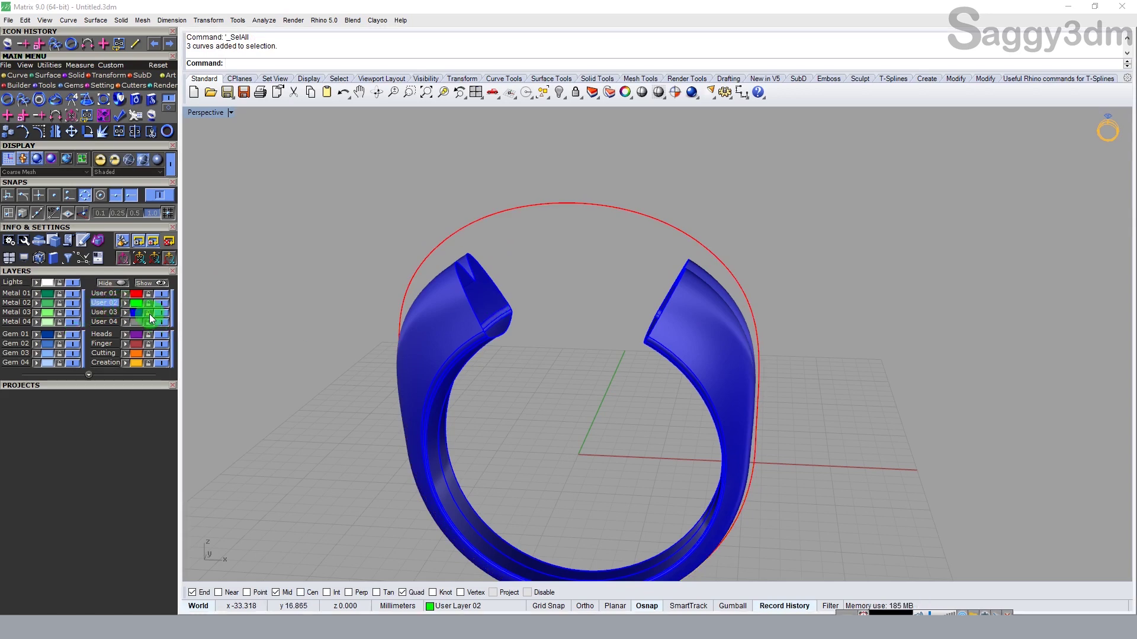
{"action": "key", "text": "ctrl+a"}
{"action": "key", "text": "Delete"}
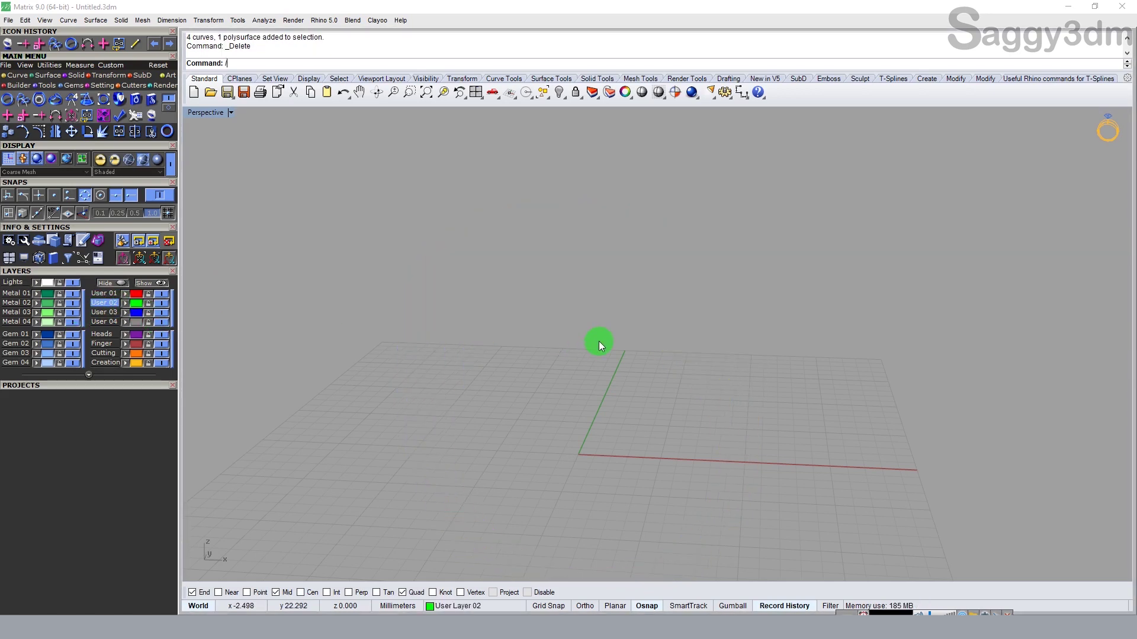
- Build a USA size 7 ring rail circle in four-view layout and maximize the Front view
{"action": "left_click", "coordinate": [476, 92]}
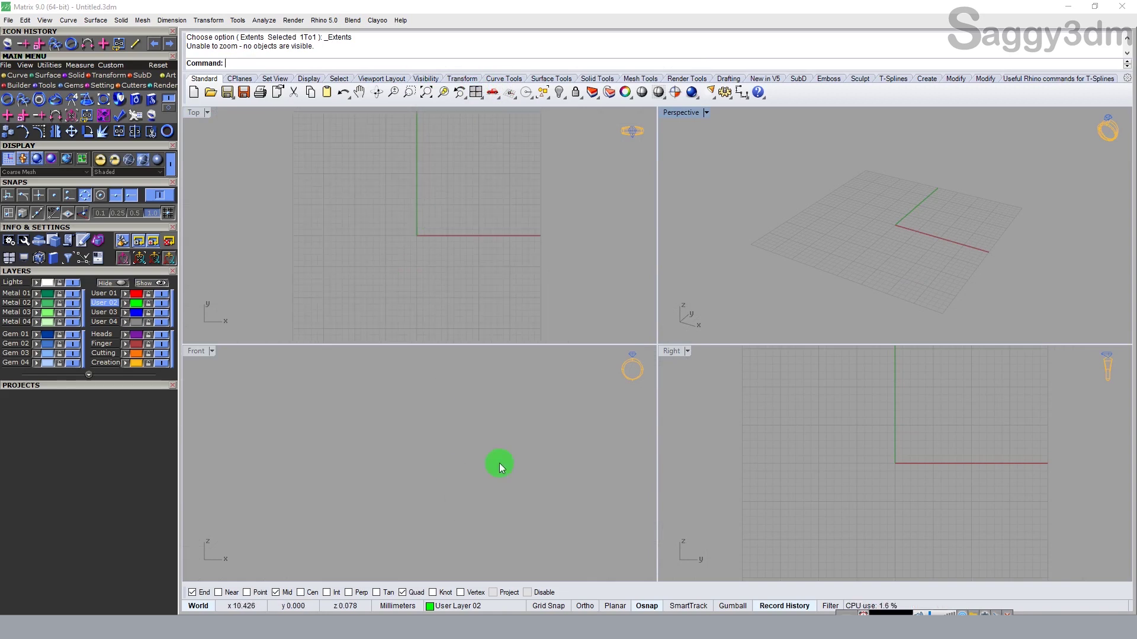
{"action": "left_click", "coordinate": [500, 463]}
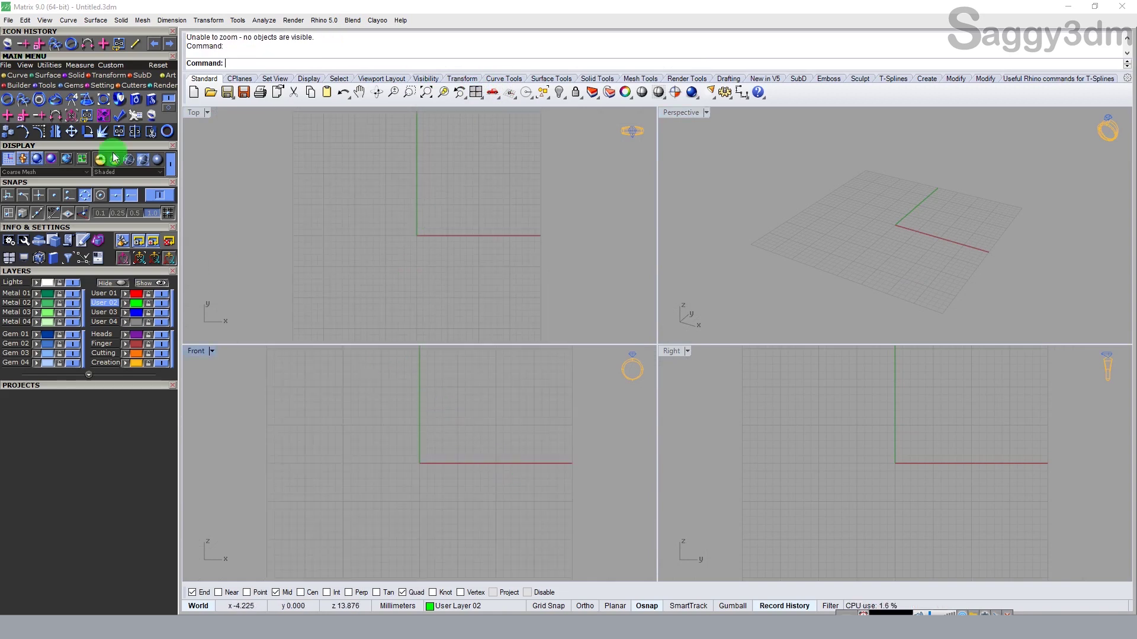
{"action": "left_click", "coordinate": [8, 99]}
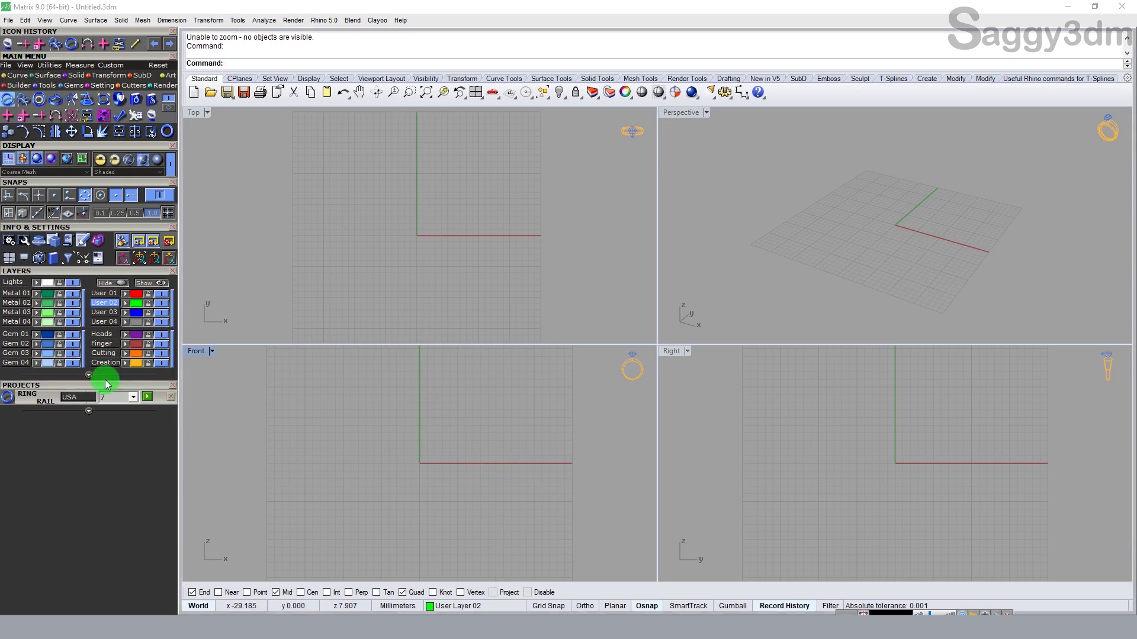
{"action": "left_click", "coordinate": [147, 397]}
{"action": "left_click", "coordinate": [567, 464]}
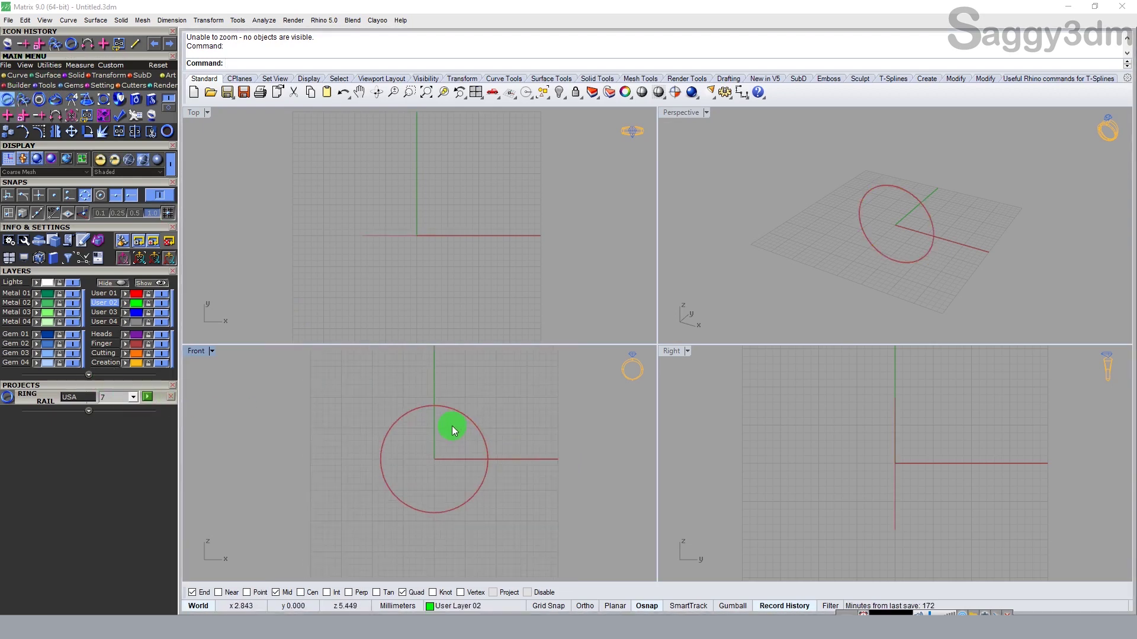
{"action": "double_click", "coordinate": [197, 352]}
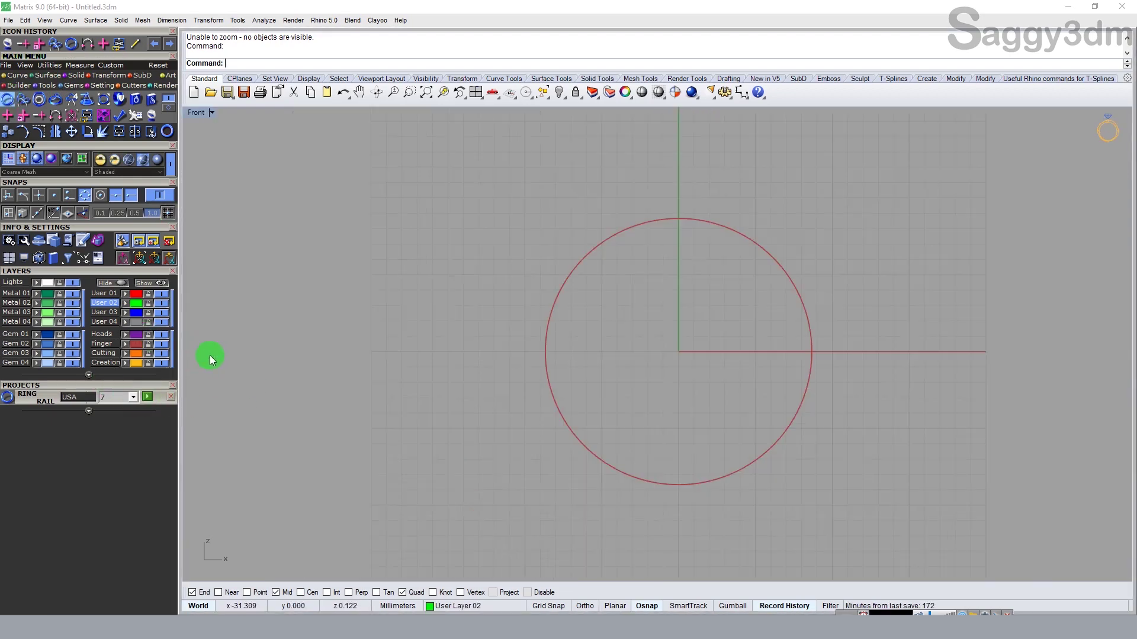
{"action": "left_click", "coordinate": [13, 75]}
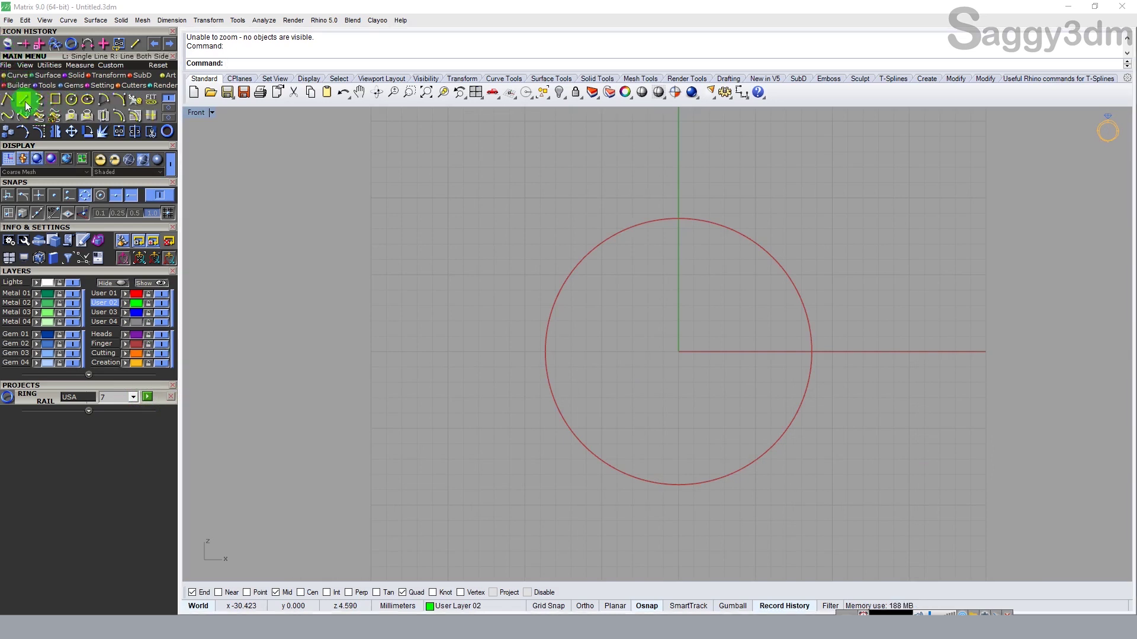
- Draw a 1.5-unit line below the circle and a 2-unit line on its right
{"action": "left_click", "coordinate": [22, 99]}
{"action": "left_click", "coordinate": [677, 488]}
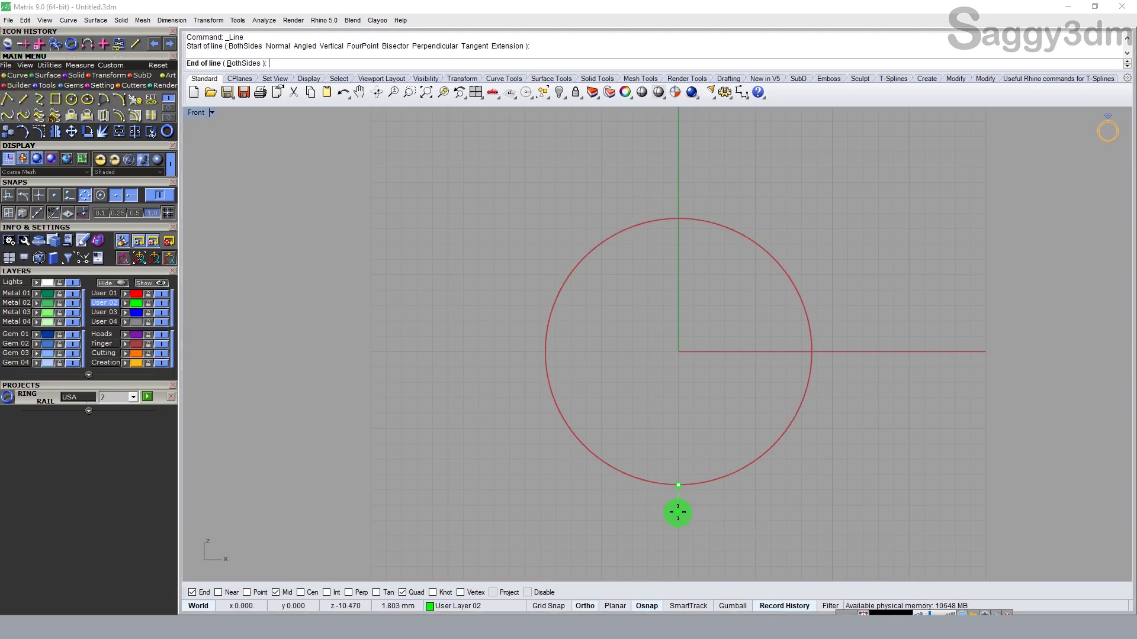
{"action": "type", "text": "1.5"}
{"action": "key", "text": "Return"}
{"action": "left_click", "coordinate": [677, 513]}
{"action": "key", "text": "Return"}
{"action": "left_click", "coordinate": [811, 352]}
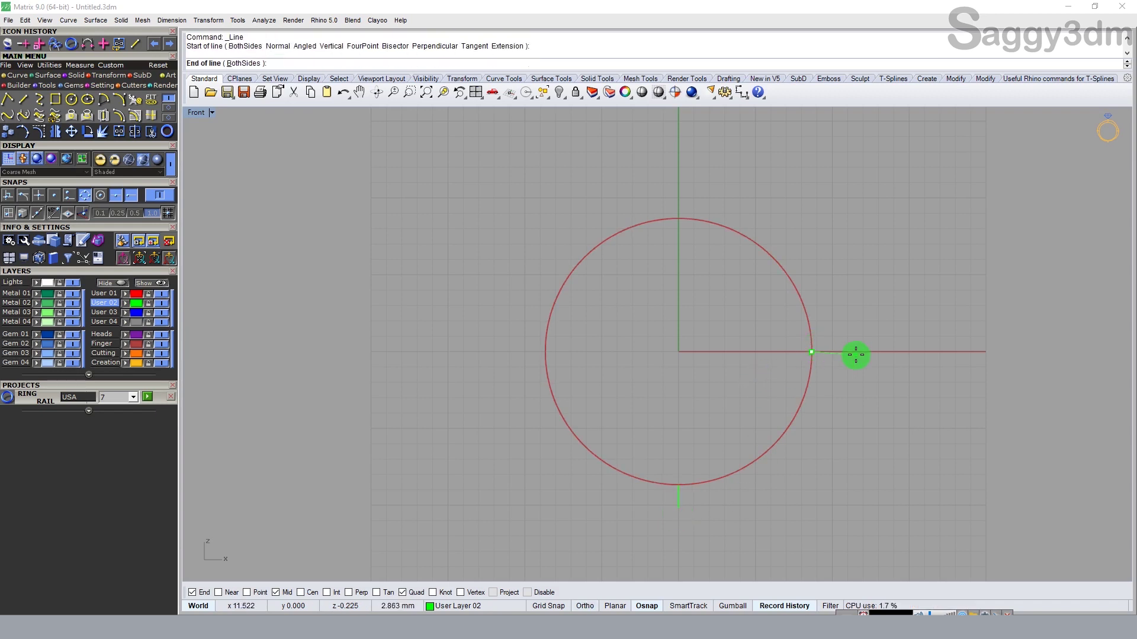
{"action": "type", "text": "2"}
{"action": "key", "text": "Return"}
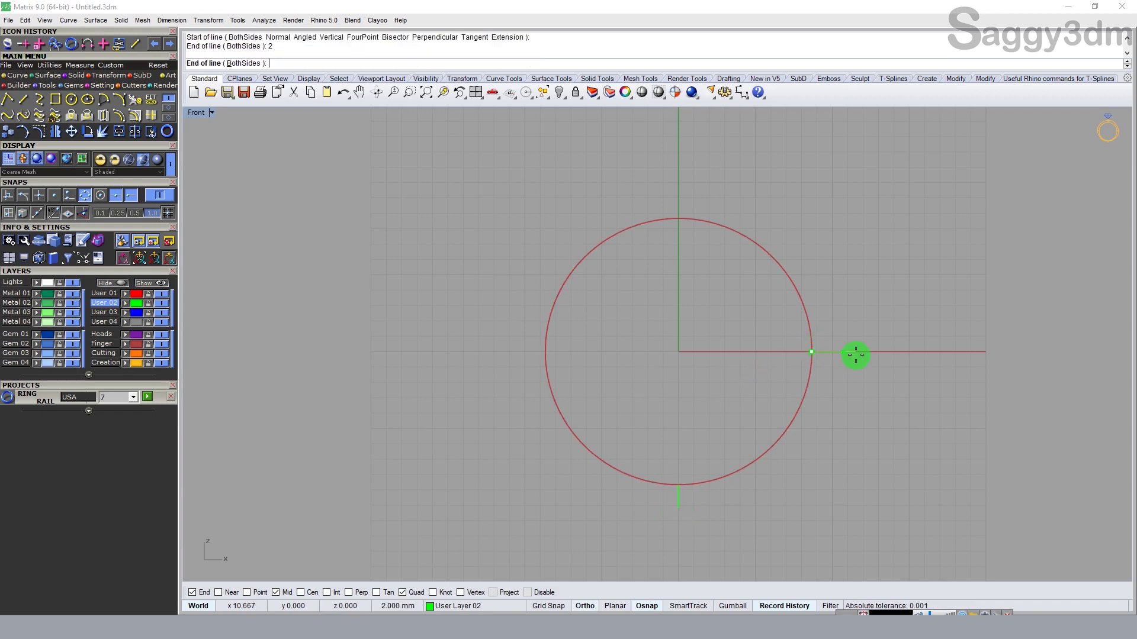
{"action": "left_click", "coordinate": [856, 355]}
- Add a 3-unit vertical line at the circle's top and a short line on its upper left
{"action": "right_click_drag", "start_coordinate": [685, 254], "coordinate": [666, 320]}
{"action": "right_click", "coordinate": [666, 319]}
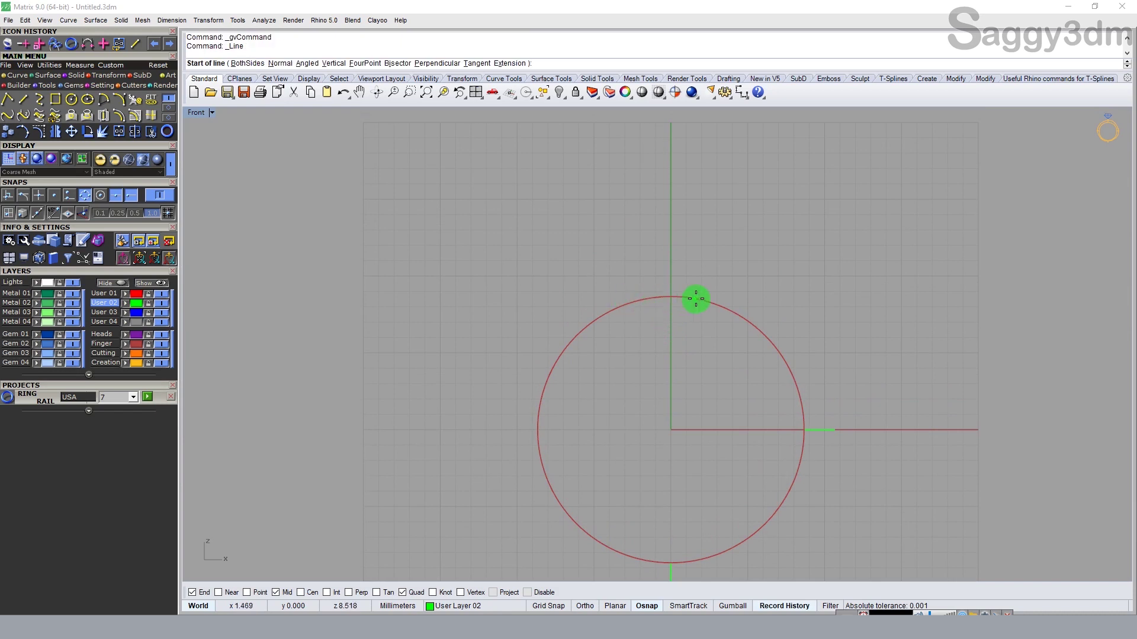
{"action": "left_click", "coordinate": [671, 297]}
{"action": "type", "text": "3"}
{"action": "key", "text": "Return"}
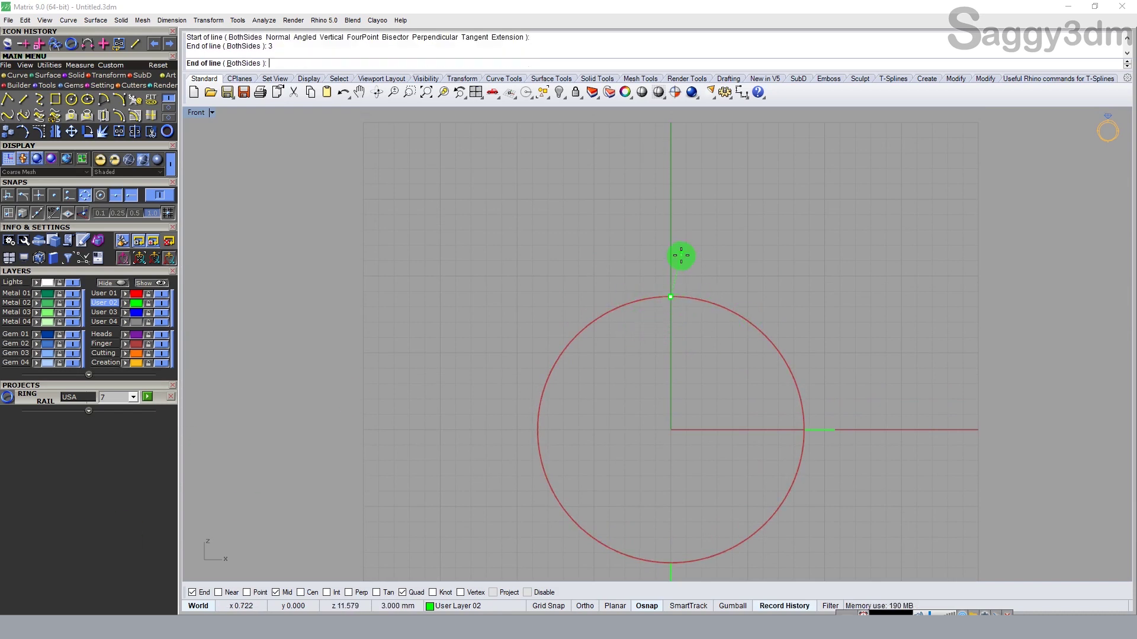
{"action": "right_click", "coordinate": [681, 256]}
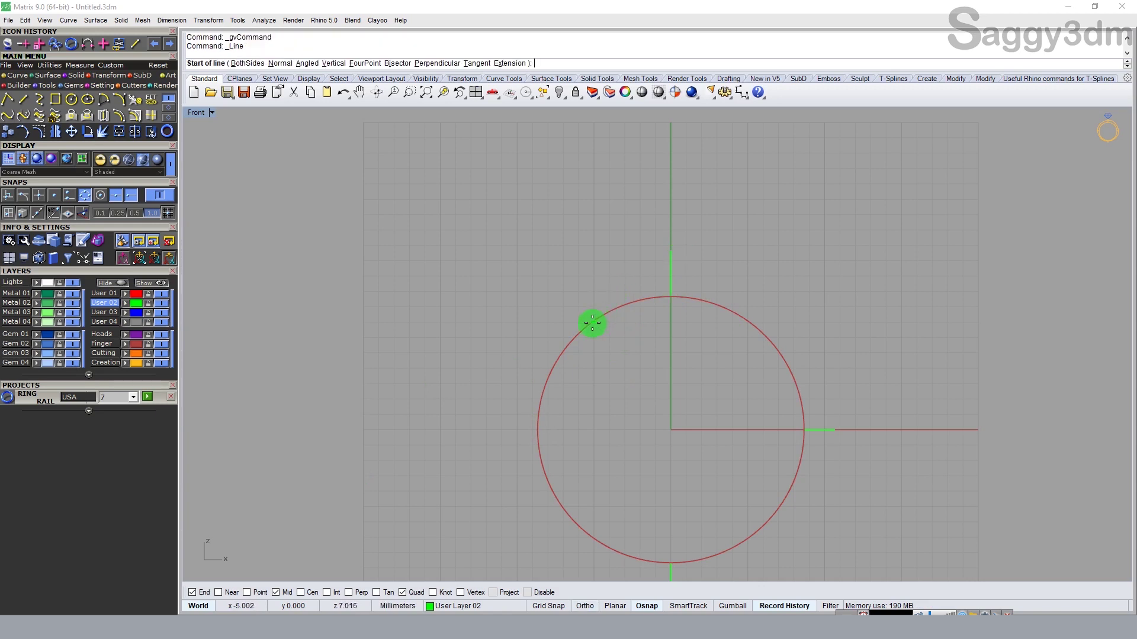
{"action": "left_click", "coordinate": [70, 197]}
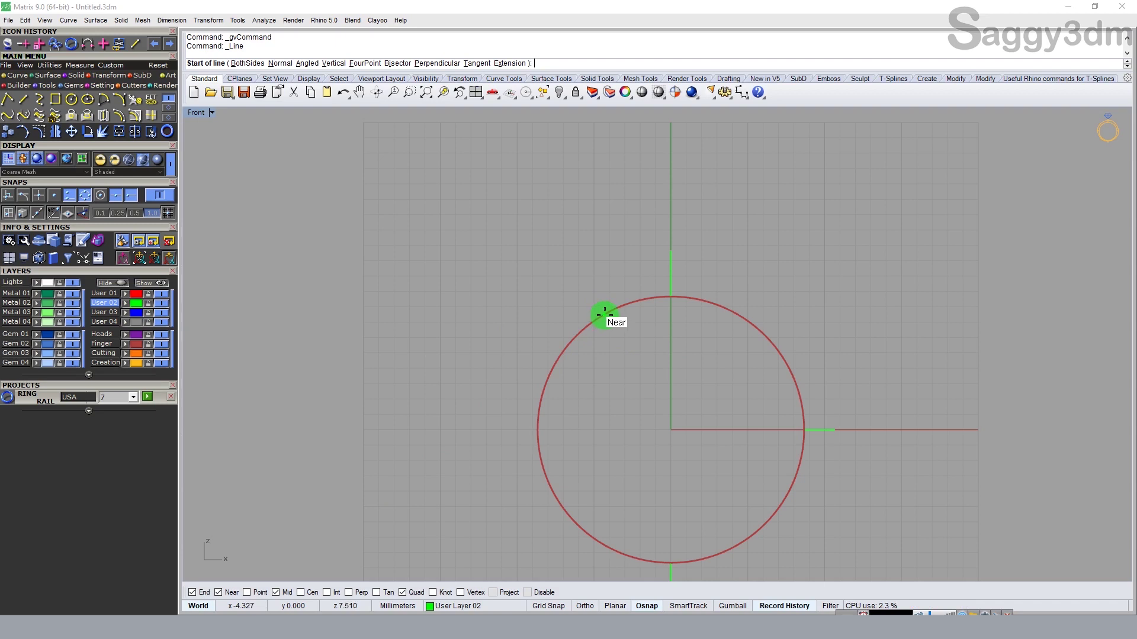
{"action": "left_click", "coordinate": [603, 314]}
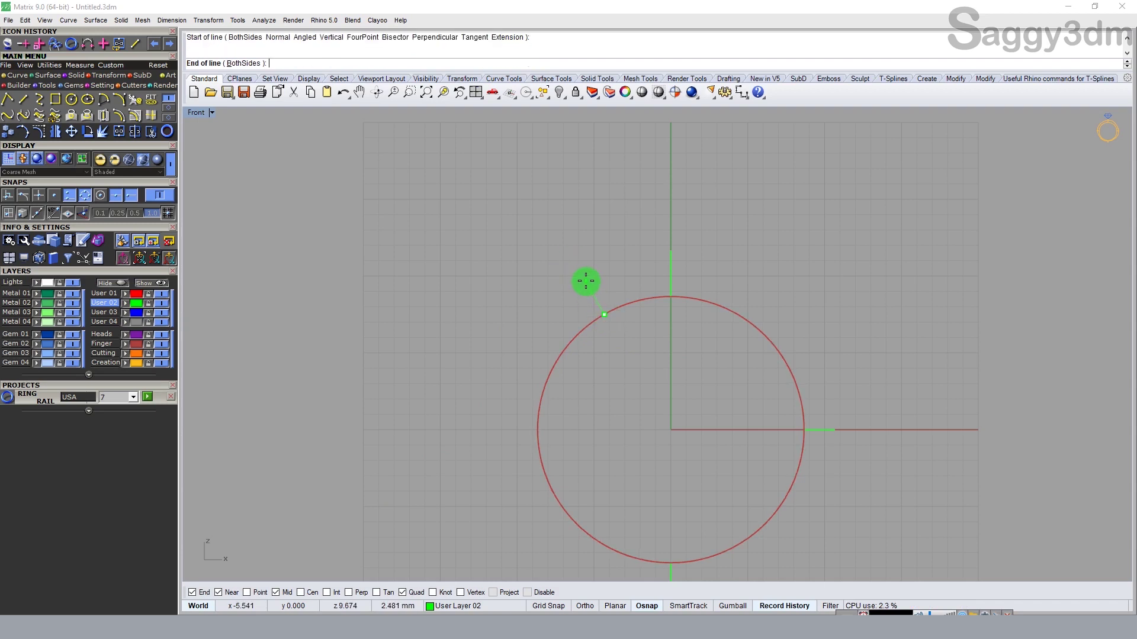
{"action": "left_click", "coordinate": [586, 280]}
- Rotate the top line about the origin to the upper right, then show the Ring Builder tools
{"action": "left_click", "coordinate": [671, 273]}
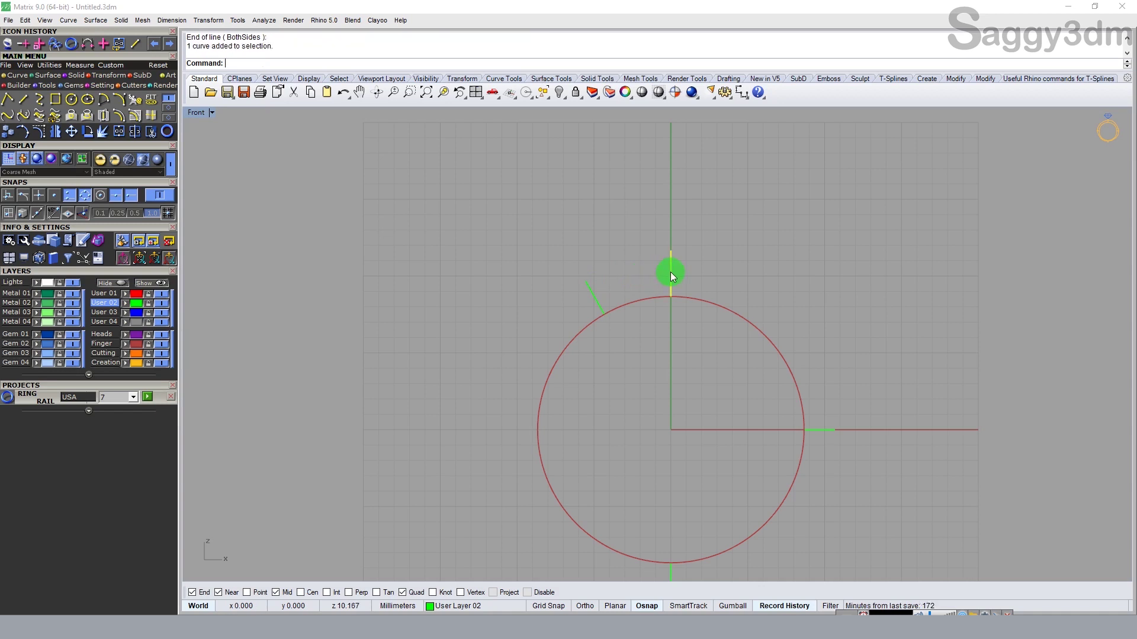
{"action": "type", "text": "rotate"}
{"action": "key", "text": "Return"}
{"action": "type", "text": "0"}
{"action": "key", "text": "Return"}
{"action": "left_click", "coordinate": [670, 207]}
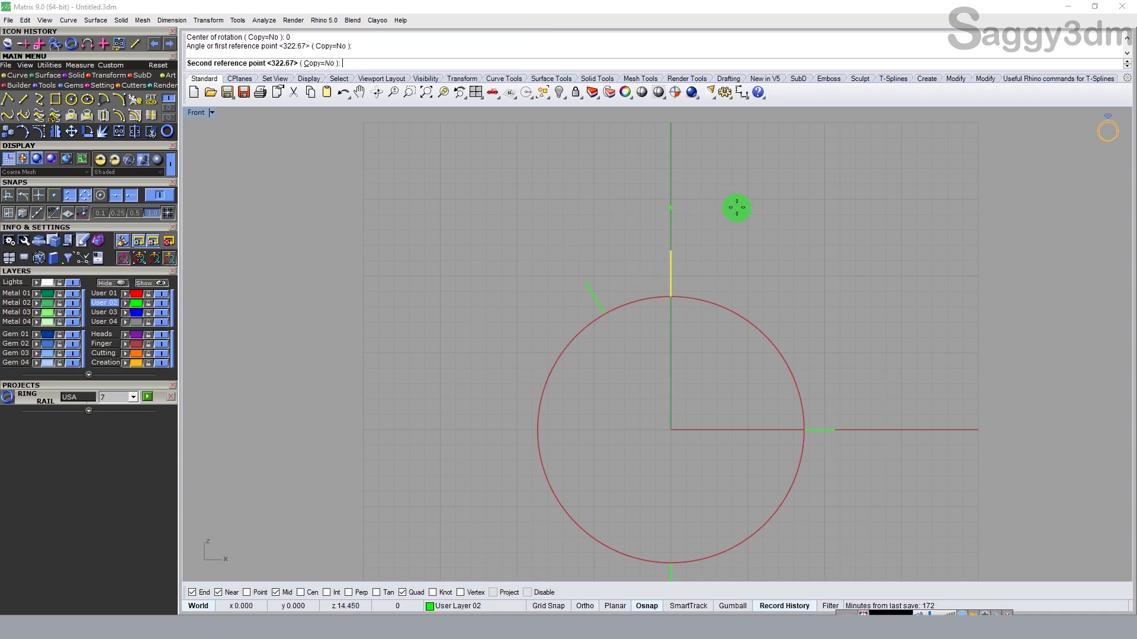
{"action": "left_click", "coordinate": [788, 226]}
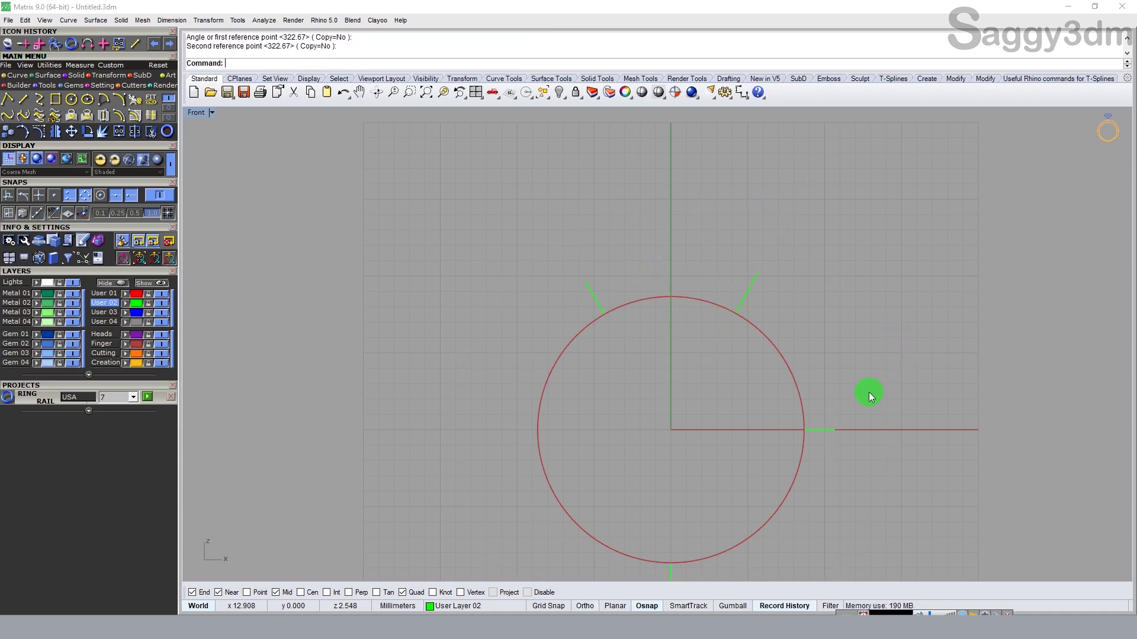
{"action": "left_click", "coordinate": [829, 432]}
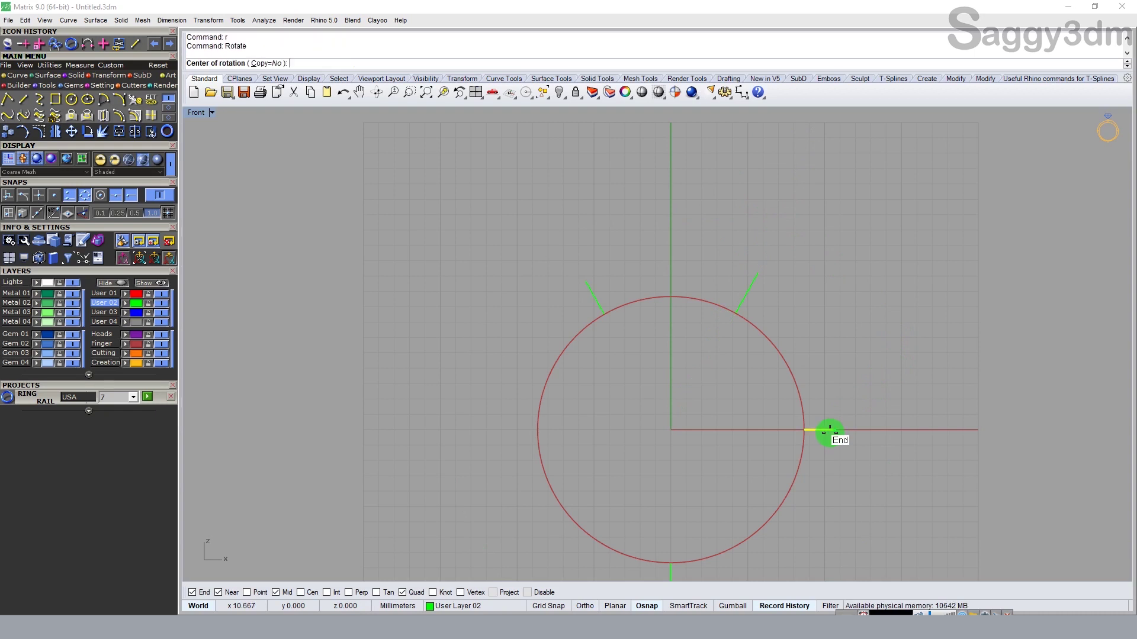
{"action": "left_click", "coordinate": [882, 390]}
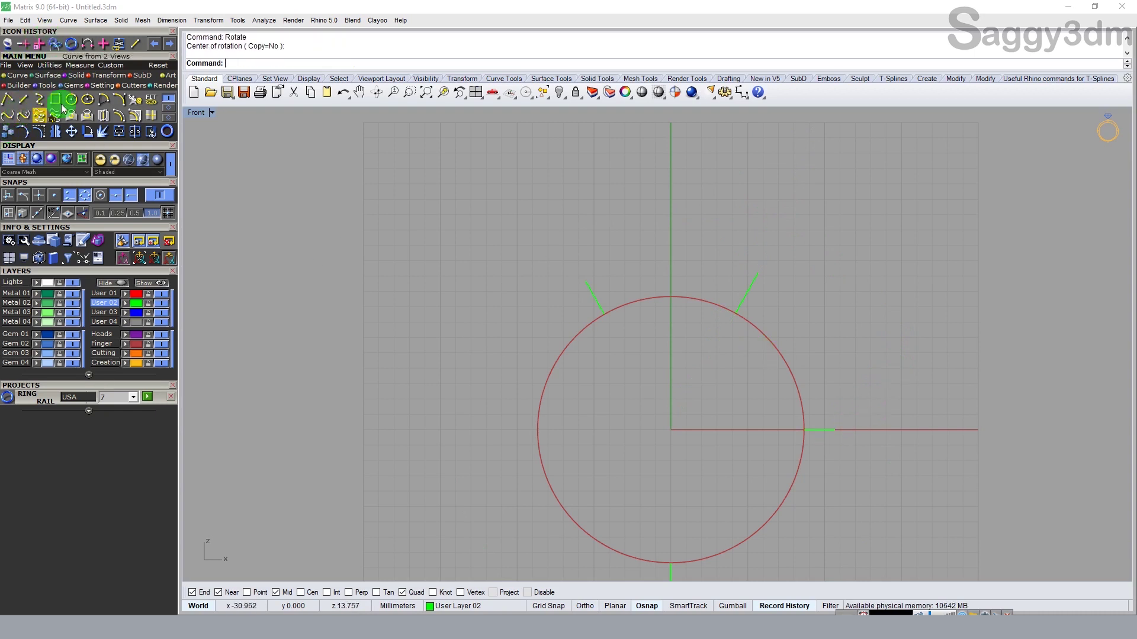
{"action": "left_click", "coordinate": [47, 85]}
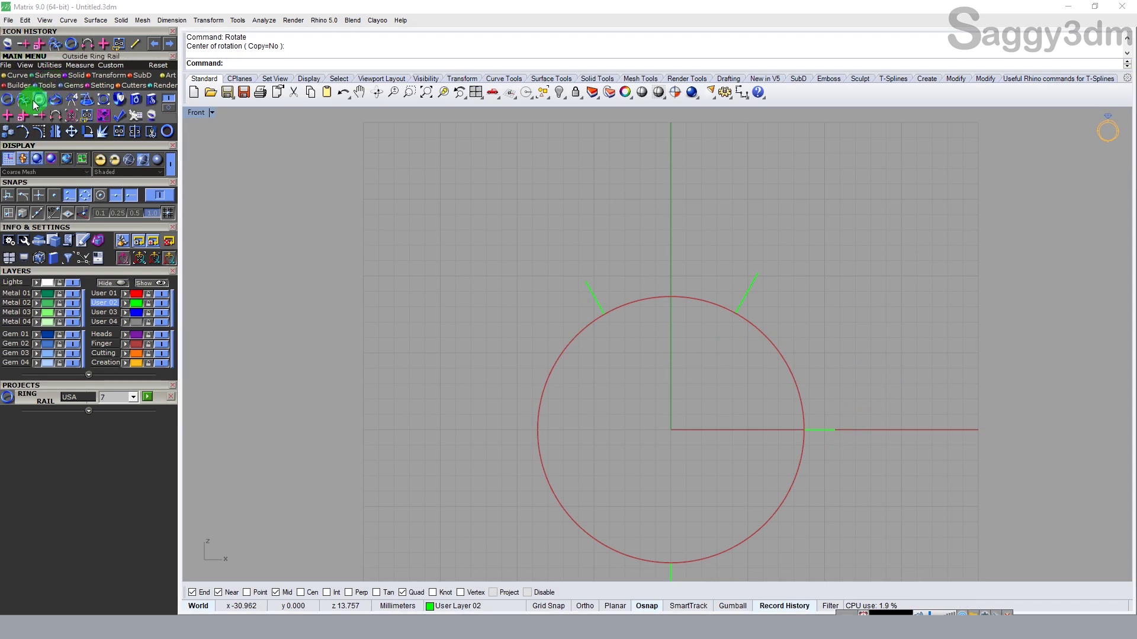
- Place Smart Targets at the bottom and right line ends, directed horizontally and vertically
{"action": "left_click", "coordinate": [10, 124]}
{"action": "scroll", "coordinate": [681, 388], "scroll_direction": "down", "scroll_amount": 4}
{"action": "scroll", "coordinate": [655, 474], "scroll_direction": "up", "scroll_amount": 4}
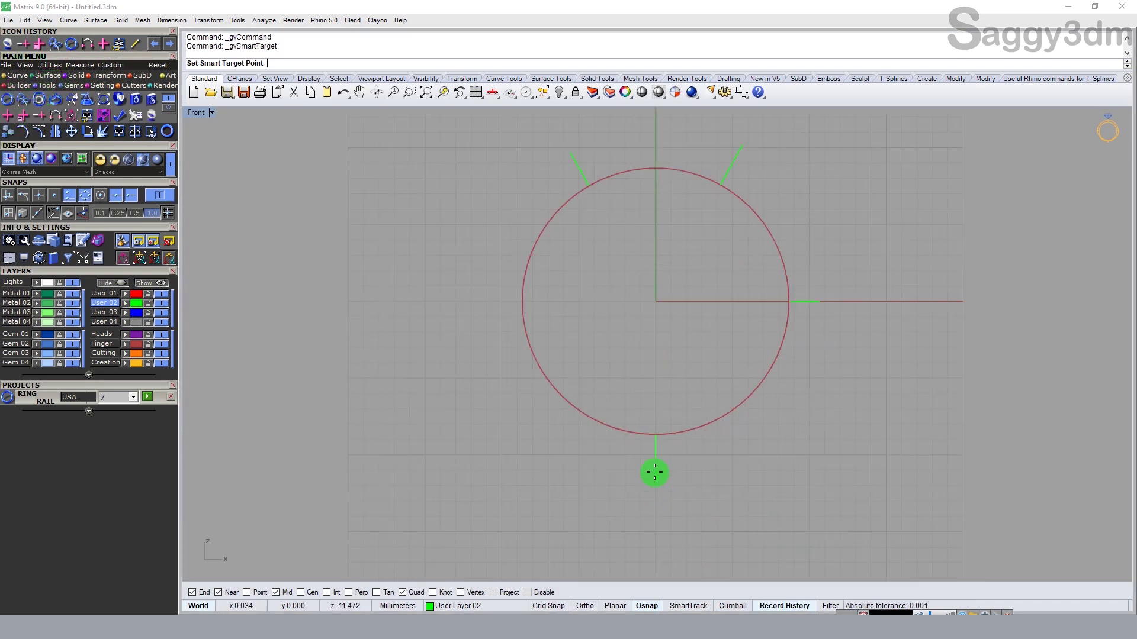
{"action": "left_click", "coordinate": [656, 461]}
{"action": "left_click", "coordinate": [678, 462]}
{"action": "right_click", "coordinate": [812, 313]}
{"action": "left_click", "coordinate": [819, 302]}
{"action": "left_click", "coordinate": [822, 329]}
- Place directed Smart Targets at the upper-right and upper-left line ends, then tilt the view
{"action": "right_click_drag", "start_coordinate": [767, 153], "coordinate": [761, 256]}
{"action": "right_click", "coordinate": [758, 254]}
{"action": "left_click", "coordinate": [749, 253]}
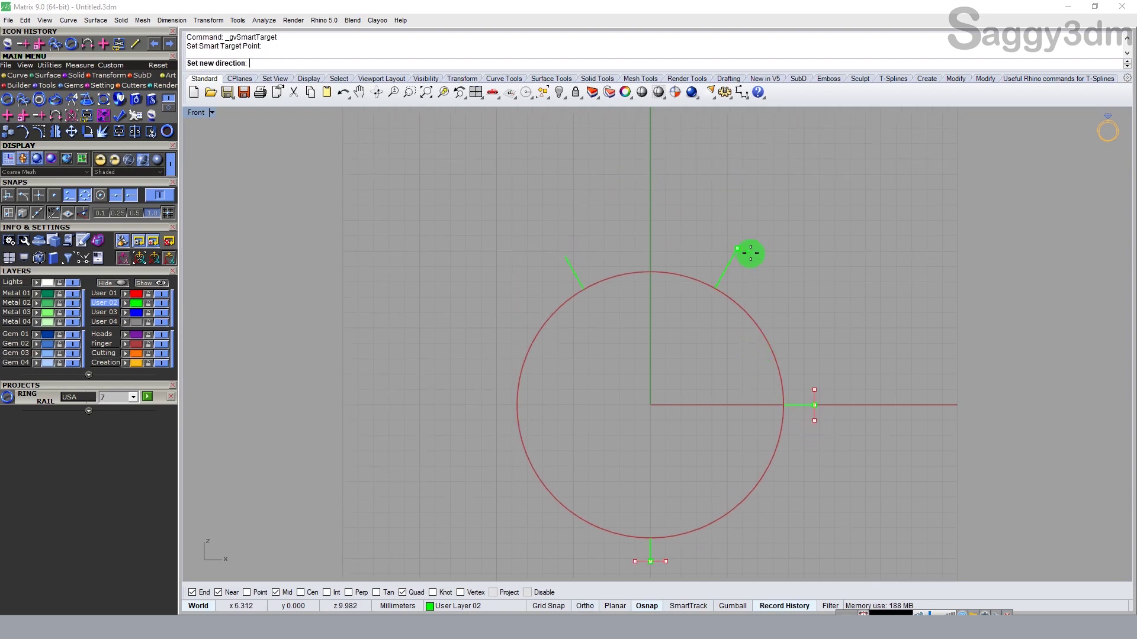
{"action": "right_click", "coordinate": [756, 256]}
{"action": "left_click", "coordinate": [567, 251]}
{"action": "left_click", "coordinate": [586, 244]}
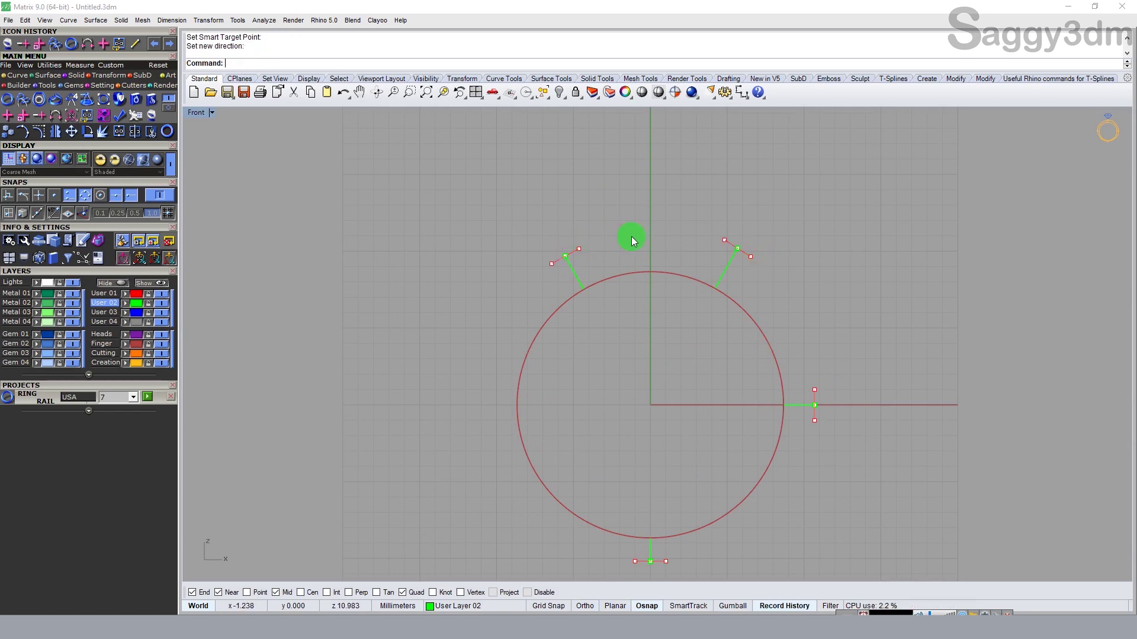
{"action": "scroll", "coordinate": [765, 296], "scroll_direction": "down", "scroll_amount": 2}
{"action": "scroll", "coordinate": [795, 346], "scroll_direction": "up", "scroll_amount": 2}
{"action": "right_click_drag", "start_coordinate": [772, 303], "coordinate": [736, 305]}
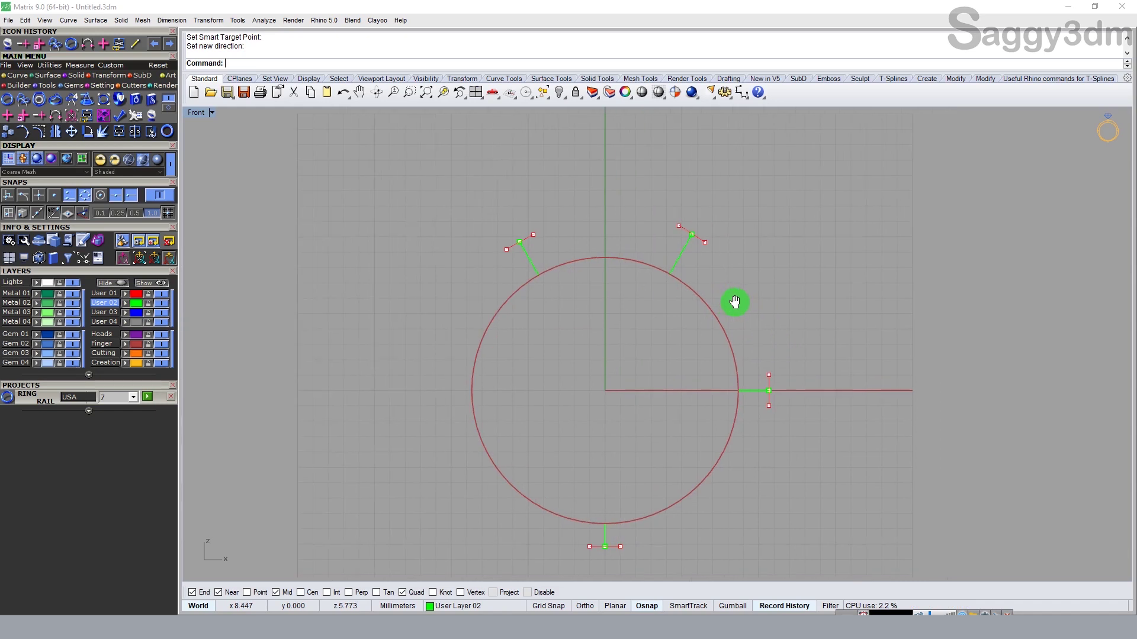
{"action": "scroll", "coordinate": [679, 260], "scroll_direction": "down", "scroll_amount": 2}
{"action": "right_click_drag", "start_coordinate": [678, 304], "coordinate": [746, 274], "text": "ctrl+shift"}
{"action": "mouse_move", "coordinate": [675, 253]}
{"action": "right_mouse_down", "text": "ctrl+shift"}
{"action": "mouse_move", "coordinate": [698, 275]}
{"action": "mouse_move", "coordinate": [652, 297]}
{"action": "mouse_move", "coordinate": [675, 296]}
{"action": "right_mouse_up", "text": "ctrl+shift"}
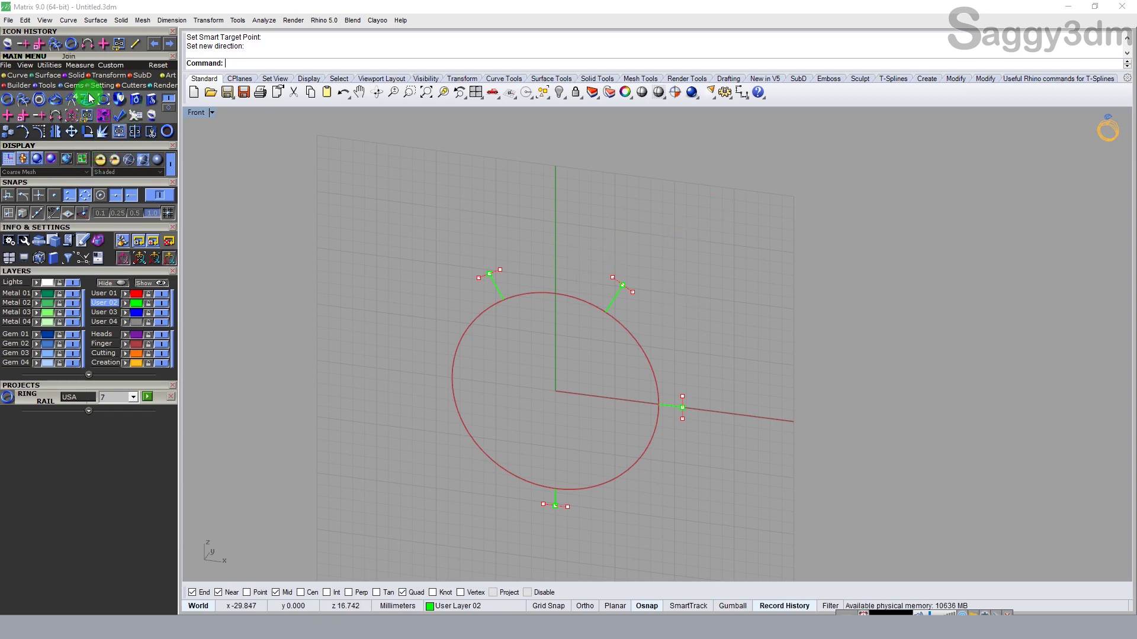
- Smart Blend between the upper-left and upper-right targets across the ring's top
{"action": "left_click", "coordinate": [58, 120]}
{"action": "scroll", "coordinate": [504, 270], "scroll_direction": "up", "scroll_amount": 1}
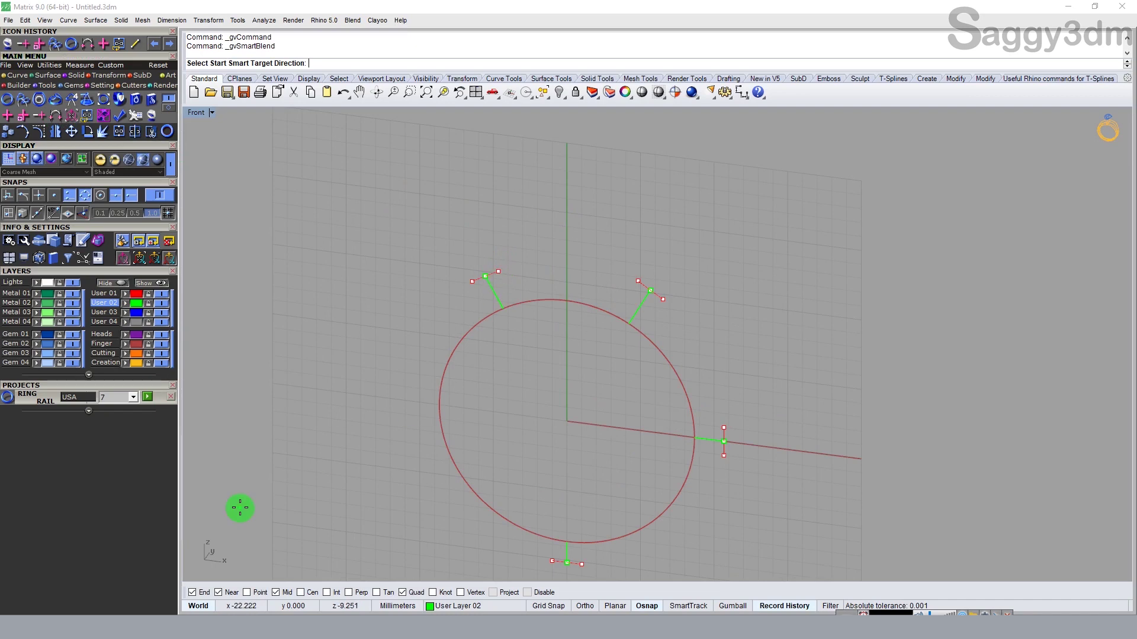
{"action": "left_click", "coordinate": [507, 271]}
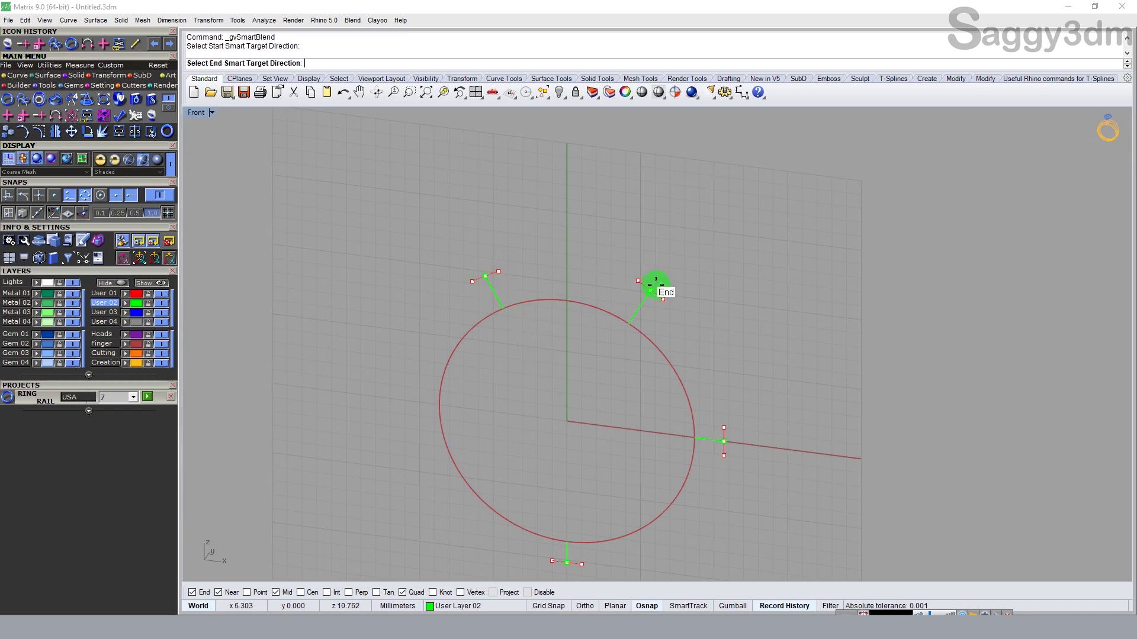
{"action": "left_click", "coordinate": [653, 286]}
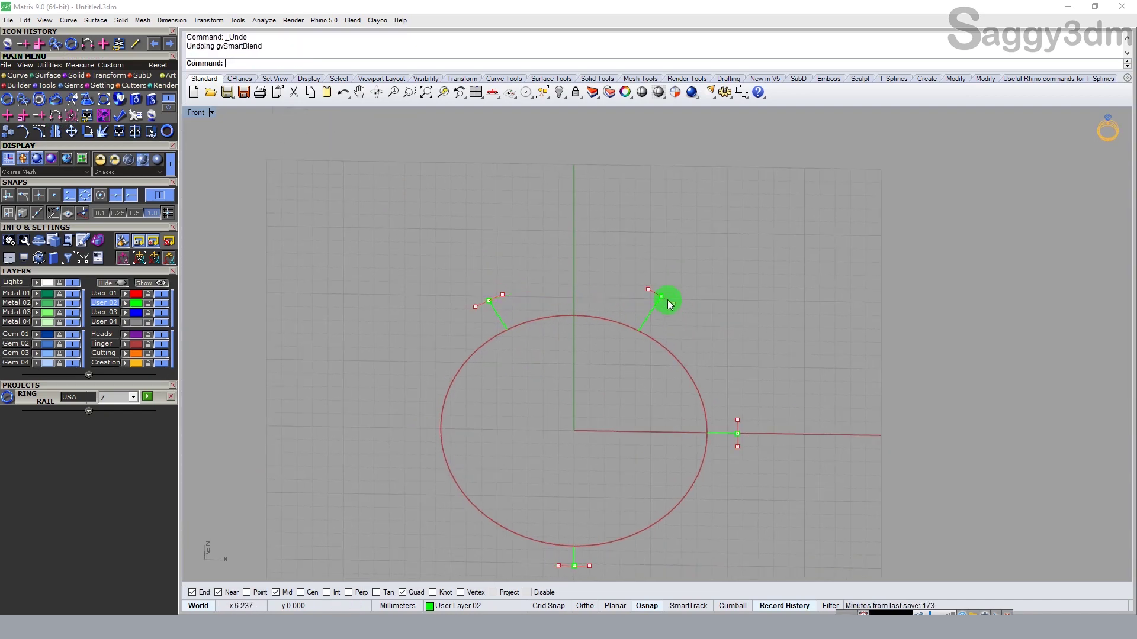
{"action": "left_click", "coordinate": [662, 294]}
{"action": "right_click_drag", "start_coordinate": [579, 325], "coordinate": [525, 399], "text": "ctrl+shift"}
{"action": "left_click", "coordinate": [665, 332]}
{"action": "mouse_move", "coordinate": [665, 332]}
{"action": "right_mouse_down", "text": "ctrl+shift"}
{"action": "mouse_move", "coordinate": [545, 284]}
{"action": "mouse_move", "coordinate": [610, 295]}
{"action": "right_mouse_up", "text": "ctrl+shift"}
- Blend from upper-right to right and right to bottom targets, then make User 03 current
{"action": "right_click", "coordinate": [610, 295]}
{"action": "left_click", "coordinate": [641, 281]}
{"action": "right_click_drag", "start_coordinate": [720, 453], "coordinate": [739, 426], "text": "ctrl+shift"}
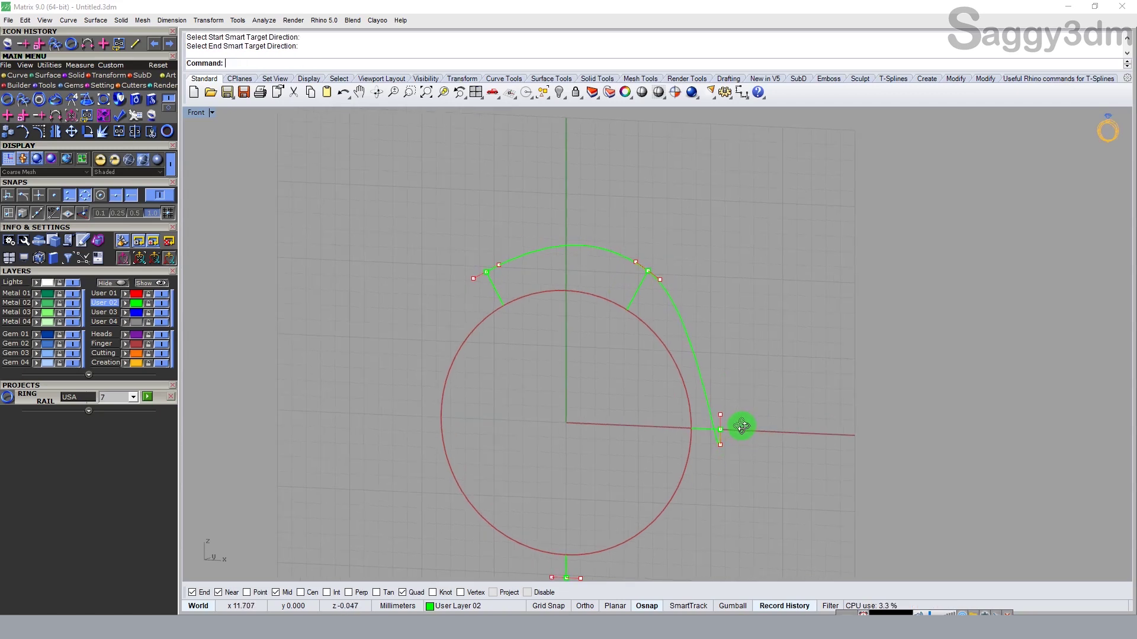
{"action": "left_click", "coordinate": [651, 272]}
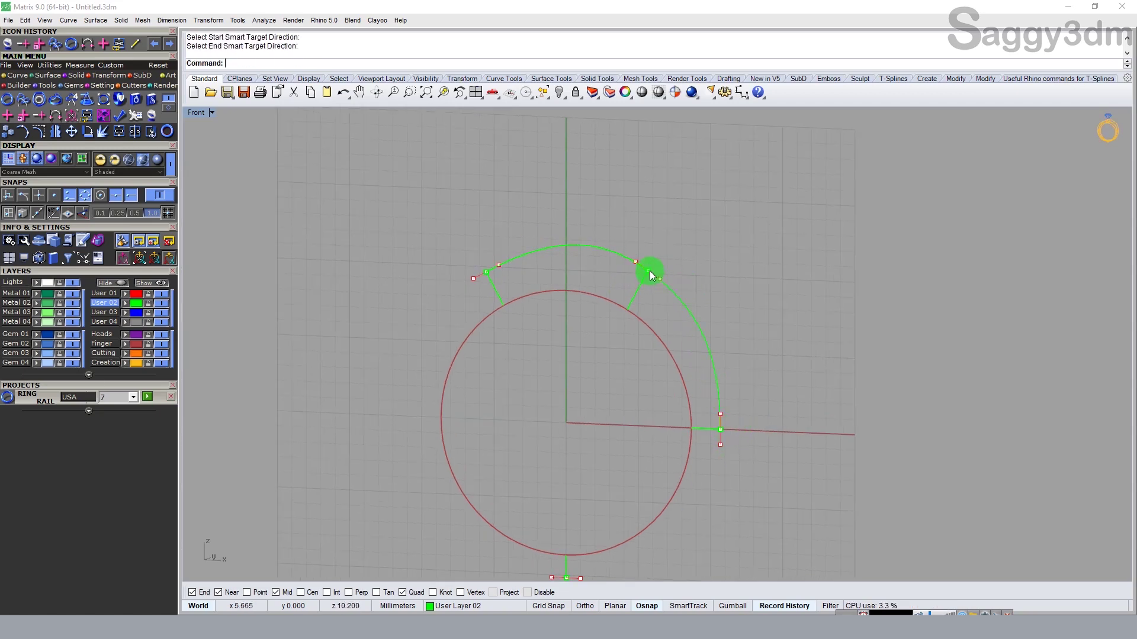
{"action": "right_click_drag", "start_coordinate": [762, 420], "coordinate": [711, 305], "text": "ctrl+shift"}
{"action": "right_click", "coordinate": [542, 452]}
{"action": "left_click", "coordinate": [535, 443]}
{"action": "left_click", "coordinate": [696, 290]}
{"action": "right_click_drag", "start_coordinate": [646, 236], "coordinate": [674, 316]}
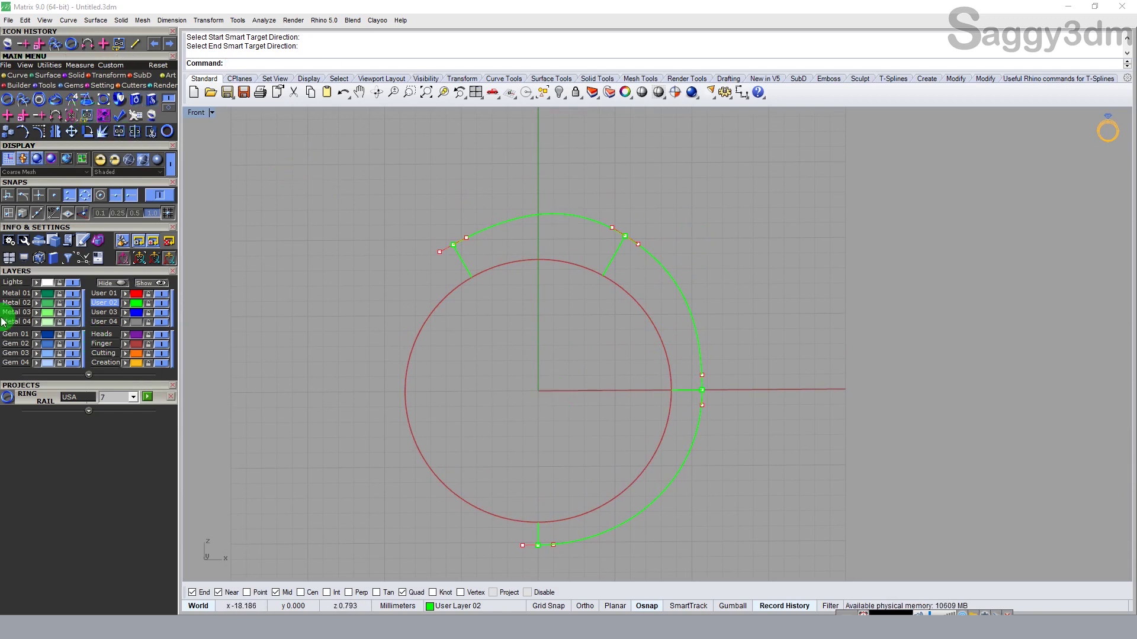
{"action": "left_click", "coordinate": [105, 313]}
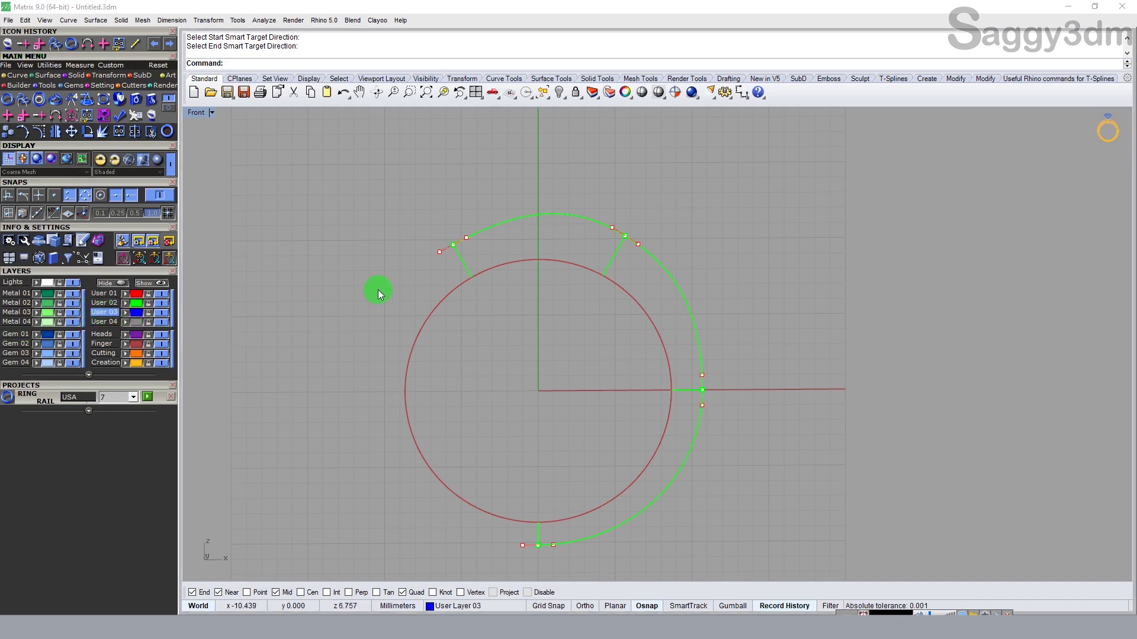
- Join the top, right and lower-right blend arcs into one outer rail
{"action": "left_click", "coordinate": [87, 120]}
{"action": "left_click", "coordinate": [524, 217]}
{"action": "left_click", "coordinate": [684, 302]}
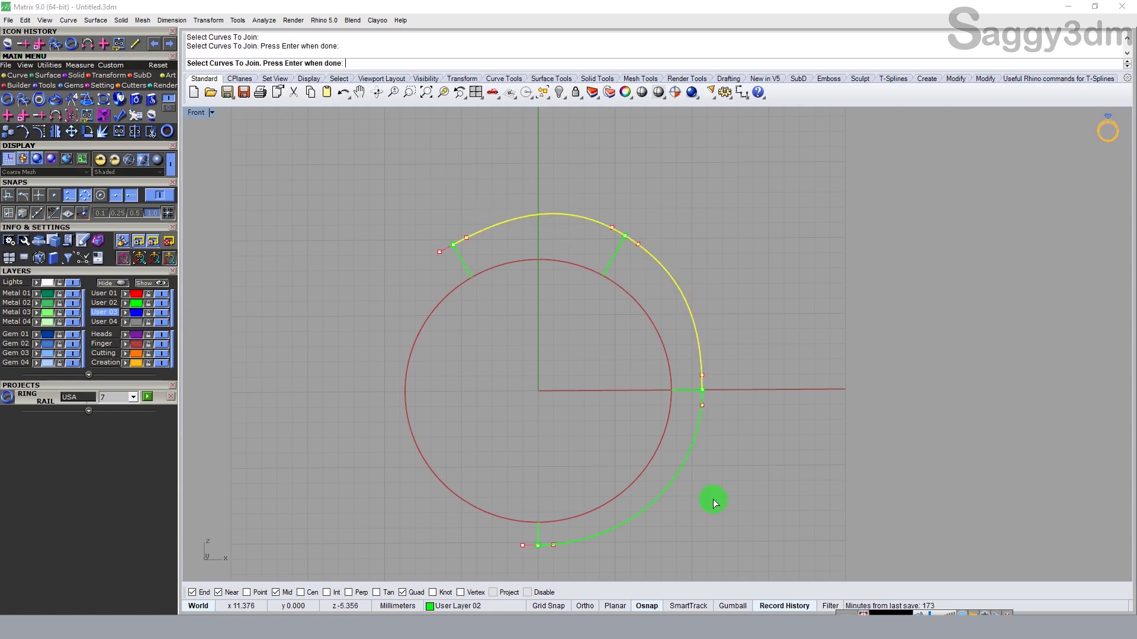
{"action": "left_click", "coordinate": [676, 489]}
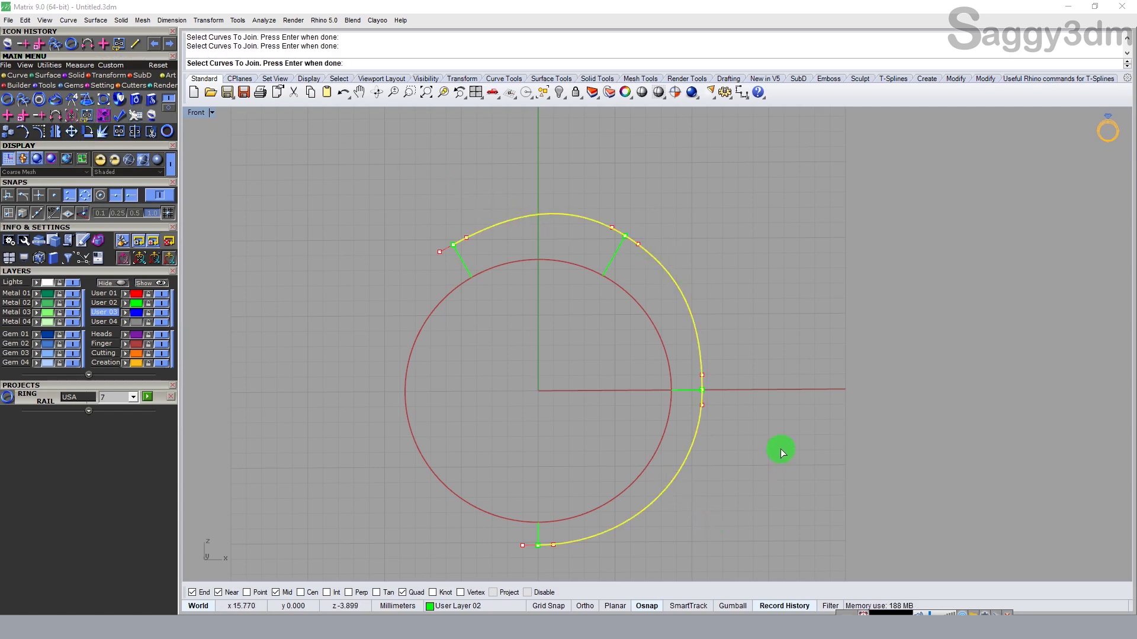
{"action": "key", "text": "Return"}
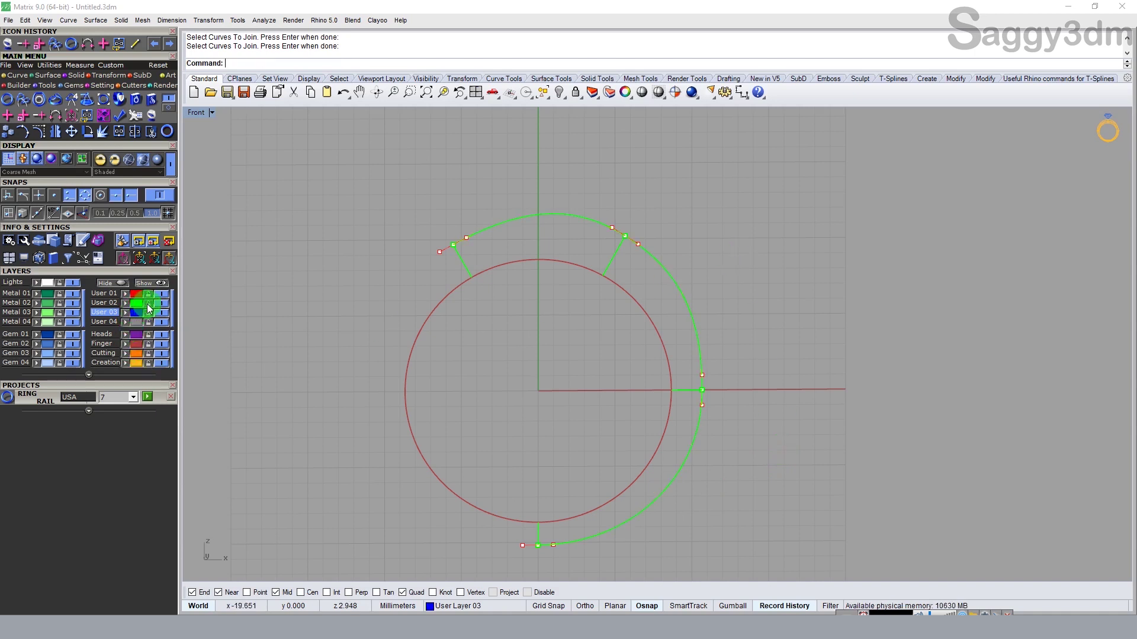
- Make User 02 current, then group and hide the three rail curves
{"action": "left_click", "coordinate": [164, 305]}
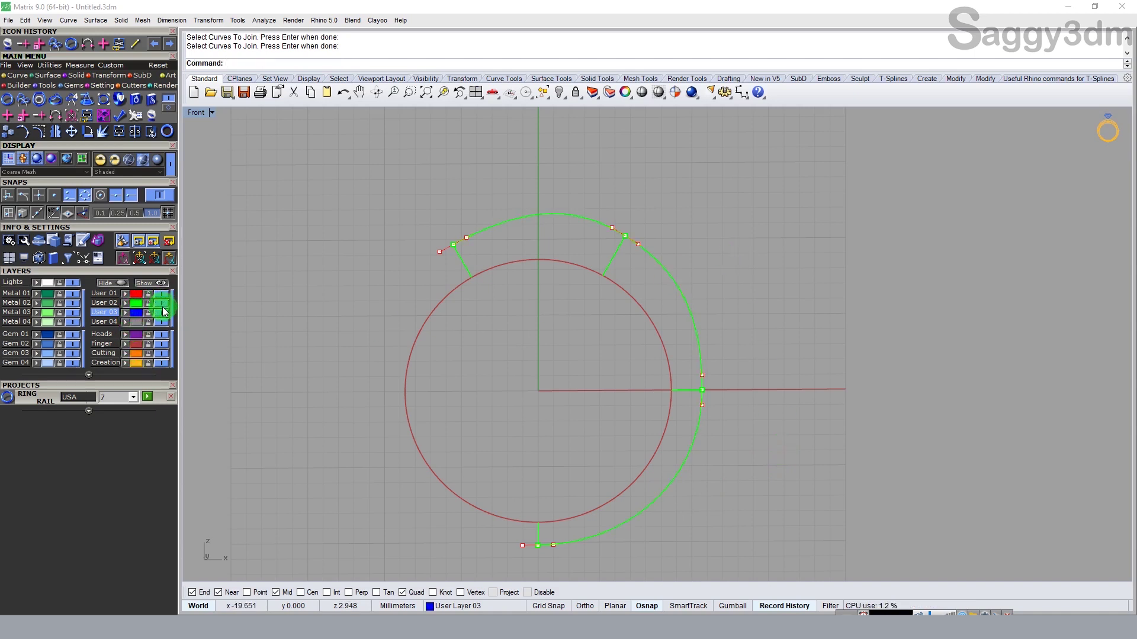
{"action": "left_click", "coordinate": [104, 303]}
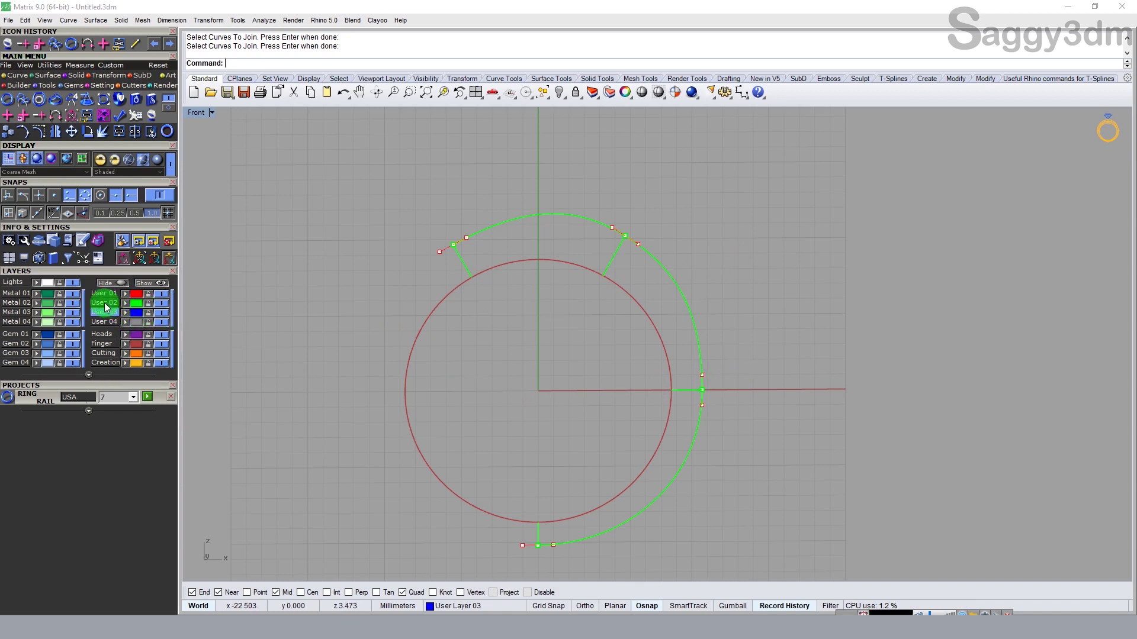
{"action": "mouse_move", "coordinate": [637, 231]}
{"action": "right_mouse_down", "text": "ctrl+shift"}
{"action": "mouse_move", "coordinate": [589, 284]}
{"action": "mouse_move", "coordinate": [578, 228]}
{"action": "right_mouse_up", "text": "ctrl+shift"}
{"action": "left_click", "coordinate": [570, 219]}
{"action": "left_click", "coordinate": [656, 259]}
{"action": "left_click", "coordinate": [685, 446]}
{"action": "key", "text": "ctrl+g"}
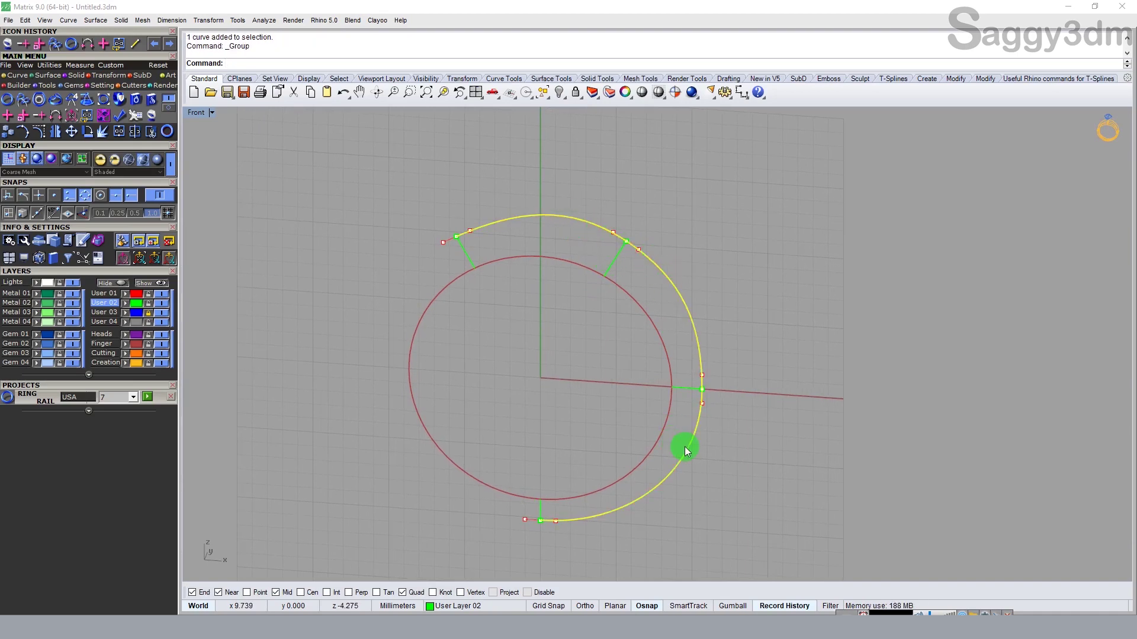
{"action": "key", "text": "ctrl+h"}
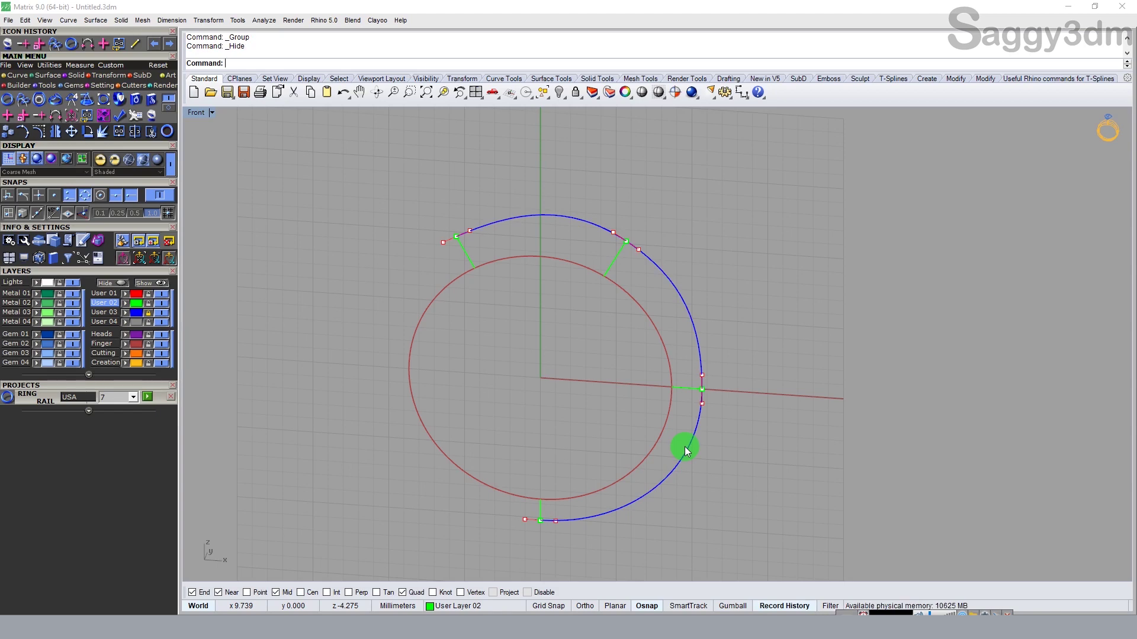
- Group and hide the short guide lines around the circle
{"action": "left_click", "coordinate": [463, 253]}
{"action": "left_click", "coordinate": [609, 268]}
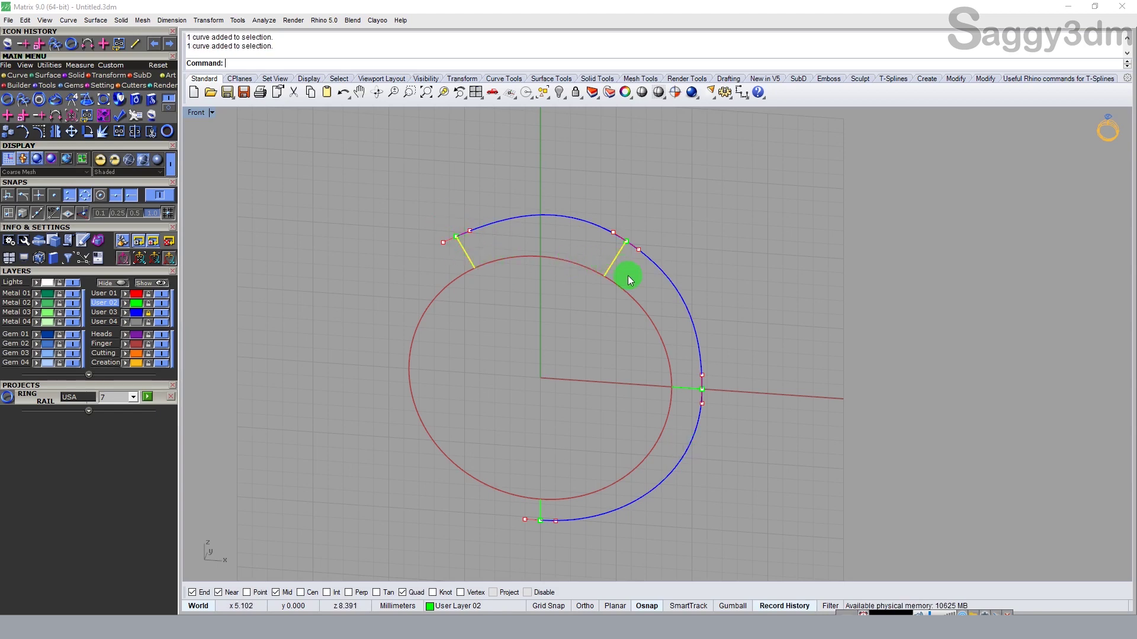
{"action": "left_click", "coordinate": [684, 391]}
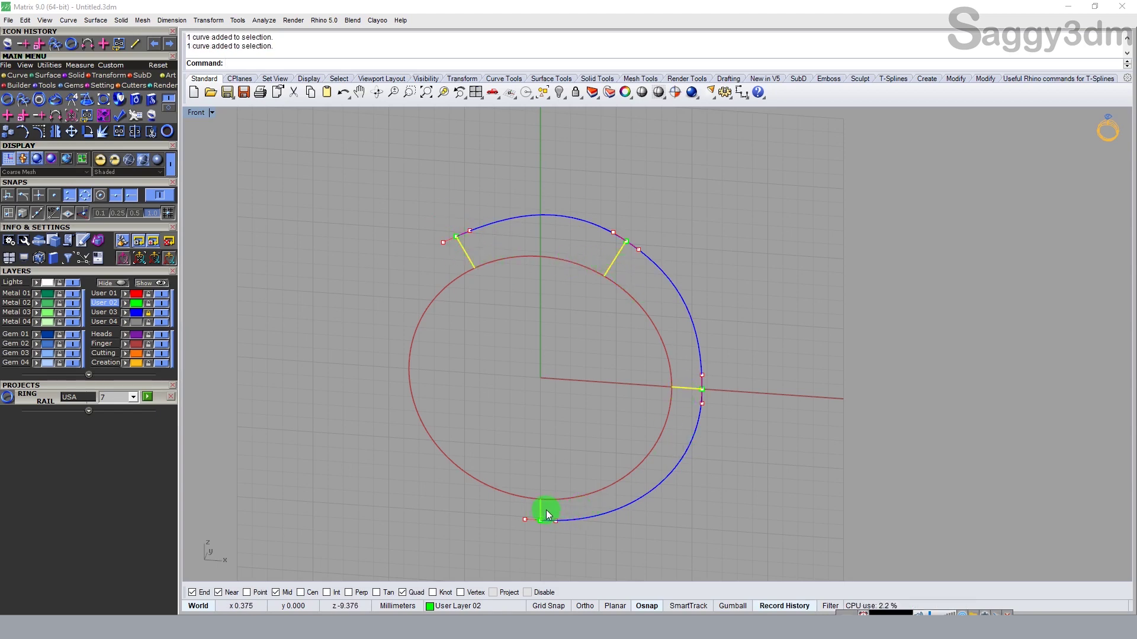
{"action": "key", "text": "ctrl+g"}
{"action": "key", "text": "ctrl+h"}
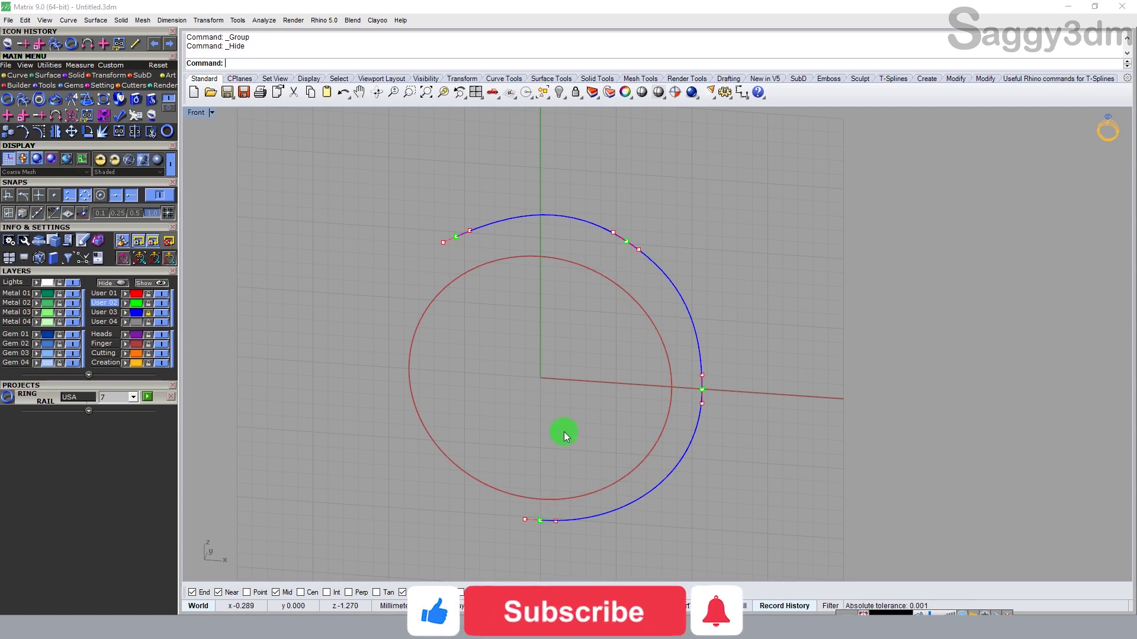
- Select a Smart Target and the blue outer rail curve
{"action": "left_click", "coordinate": [547, 516]}
{"action": "scroll", "coordinate": [616, 305], "scroll_direction": "down", "scroll_amount": 3}
{"action": "scroll", "coordinate": [632, 284], "scroll_direction": "up", "scroll_amount": 3}
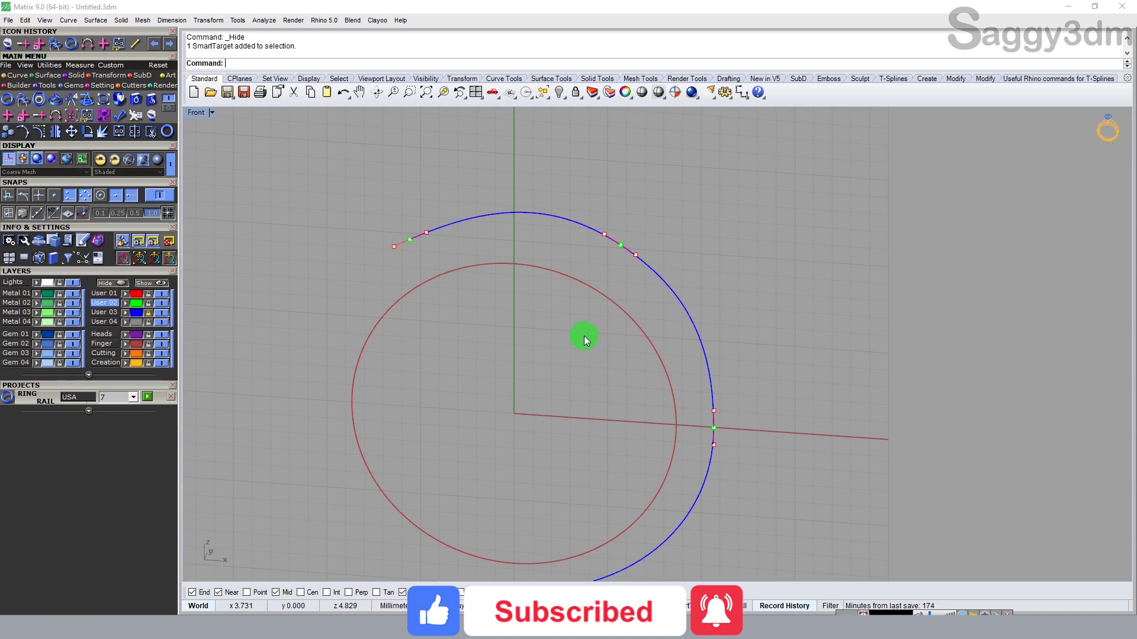
{"action": "scroll", "coordinate": [559, 272], "scroll_direction": "down", "scroll_amount": 3}
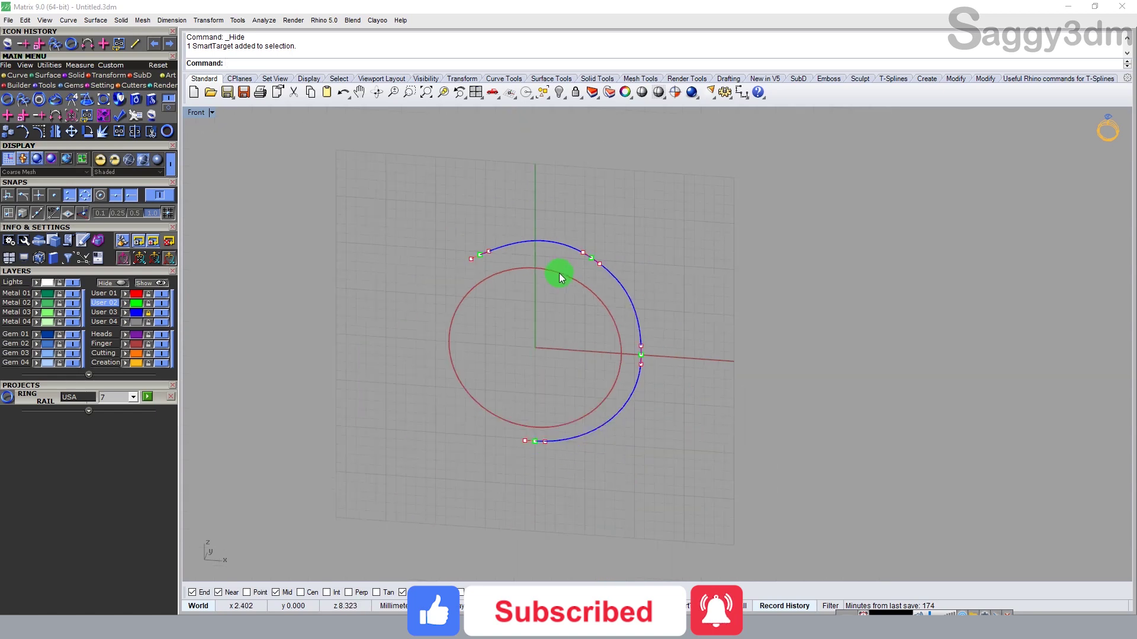
{"action": "left_click", "coordinate": [630, 299]}
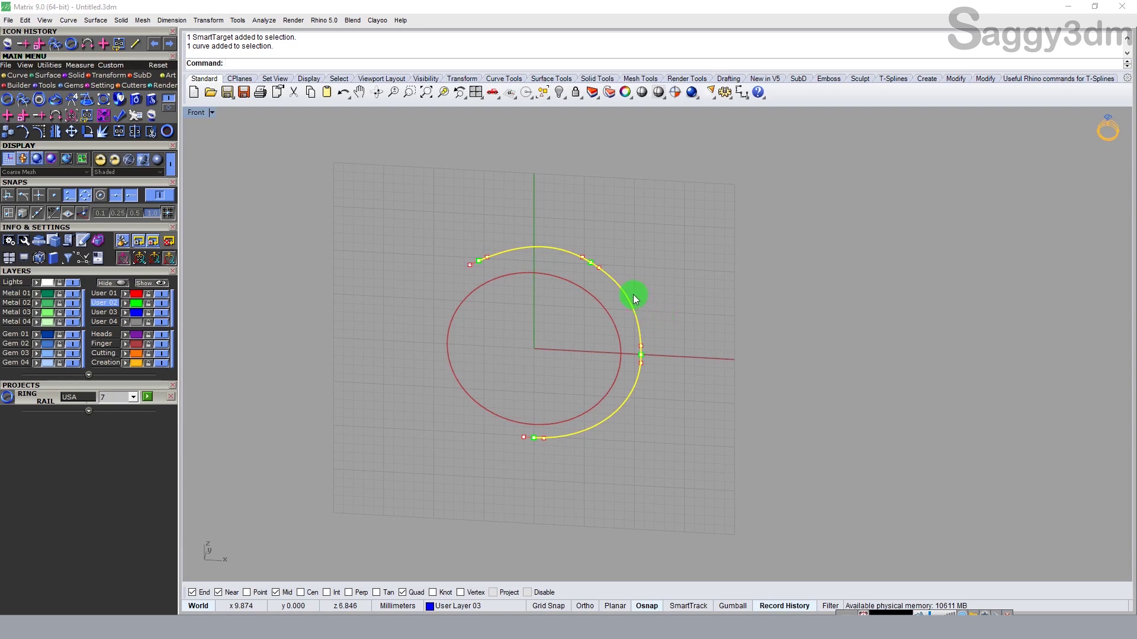
{"action": "right_click_drag", "start_coordinate": [634, 294], "coordinate": [659, 318]}
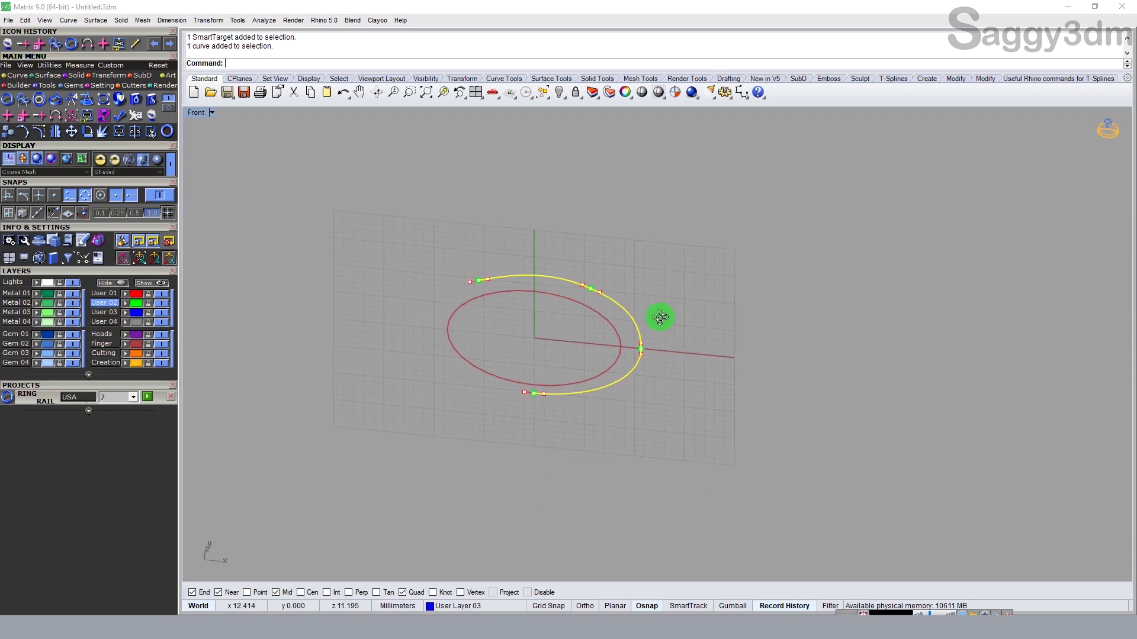
- Polar-array the outer rail into 2 copies over 360° about the origin
{"action": "double_click", "coordinate": [196, 112]}
{"action": "scroll", "coordinate": [485, 282], "scroll_direction": "down", "scroll_amount": 2}
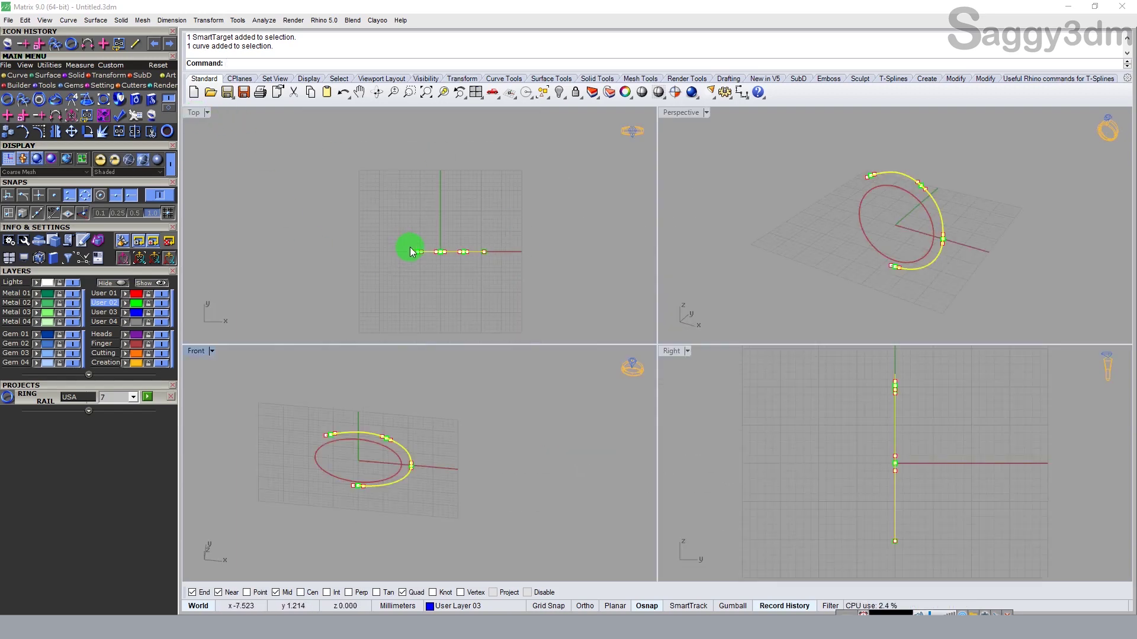
{"action": "type", "text": "car"}
{"action": "key", "text": "Return"}
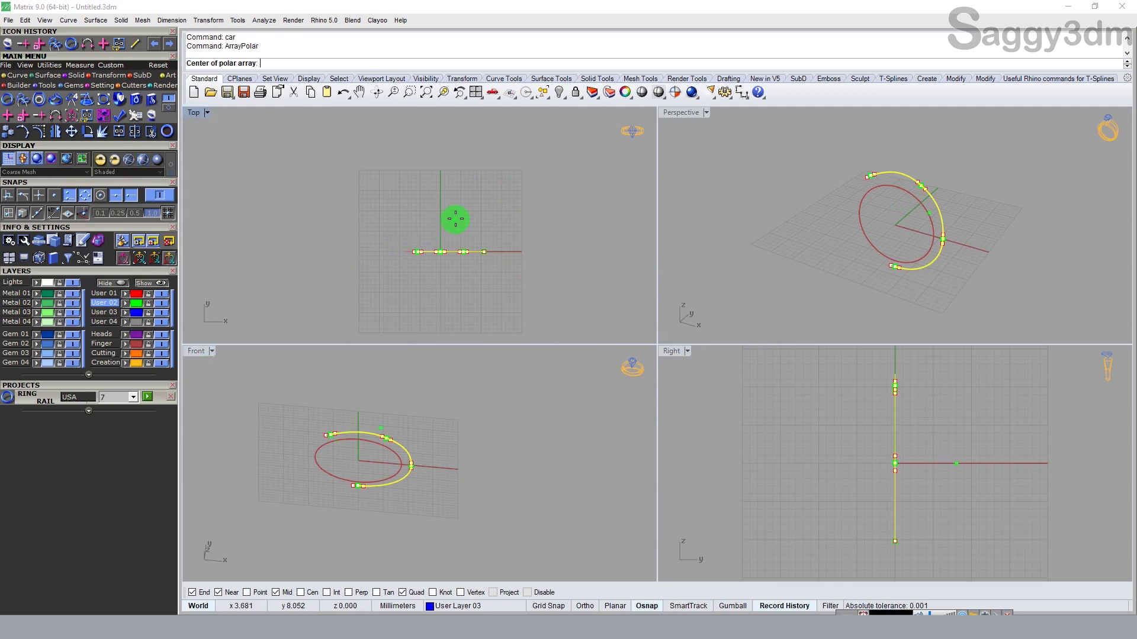
{"action": "key", "text": "Escape"}
{"action": "key", "text": "Return"}
{"action": "type", "text": "0"}
{"action": "key", "text": "Return"}
{"action": "key", "text": "Return"}
{"action": "key", "text": "Return"}
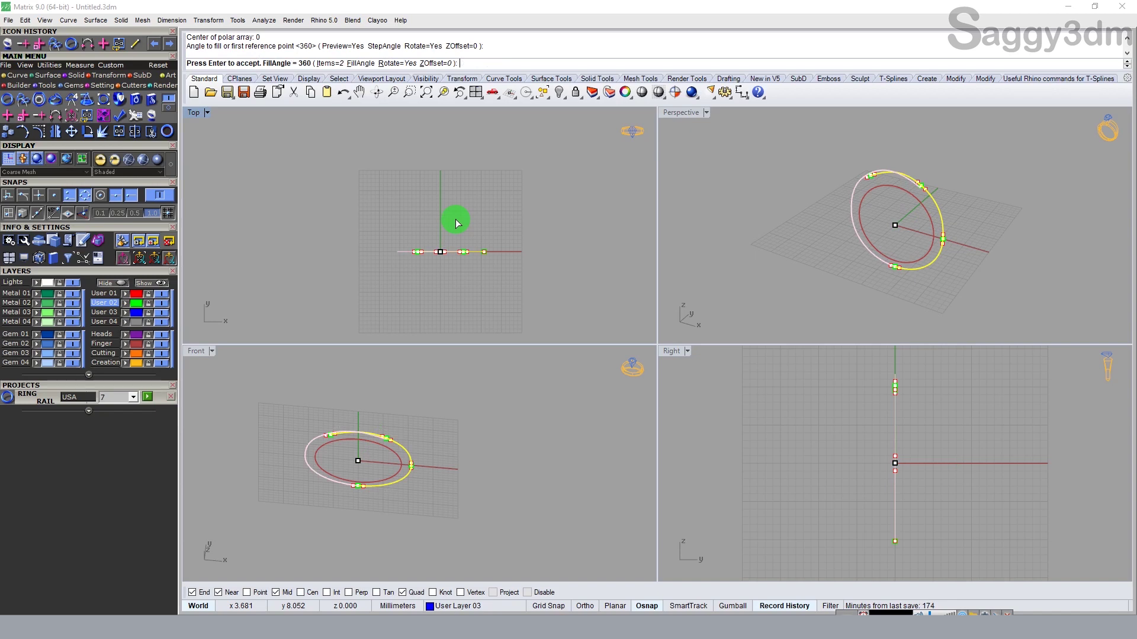
{"action": "key", "text": "Return"}
- Maximize the Perspective view and select the left arrayed rail curve
{"action": "double_click", "coordinate": [679, 113]}
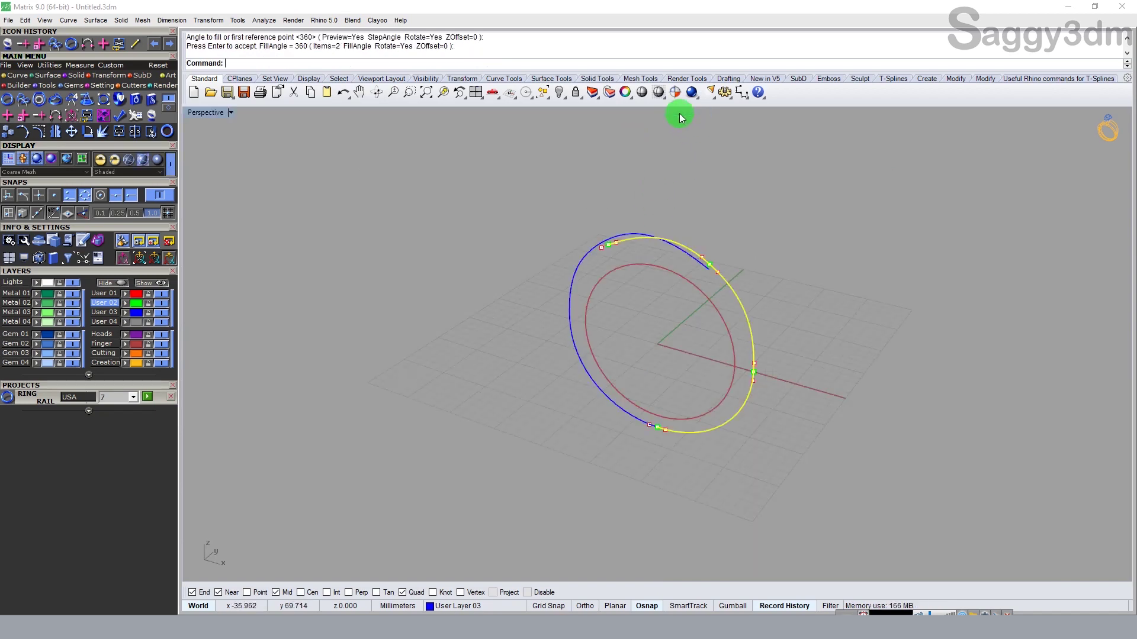
{"action": "mouse_move", "coordinate": [721, 256]}
{"action": "right_mouse_down"}
{"action": "mouse_move", "coordinate": [707, 275]}
{"action": "mouse_move", "coordinate": [717, 258]}
{"action": "right_mouse_up"}
{"action": "scroll", "coordinate": [685, 273], "scroll_direction": "up", "scroll_amount": 1}
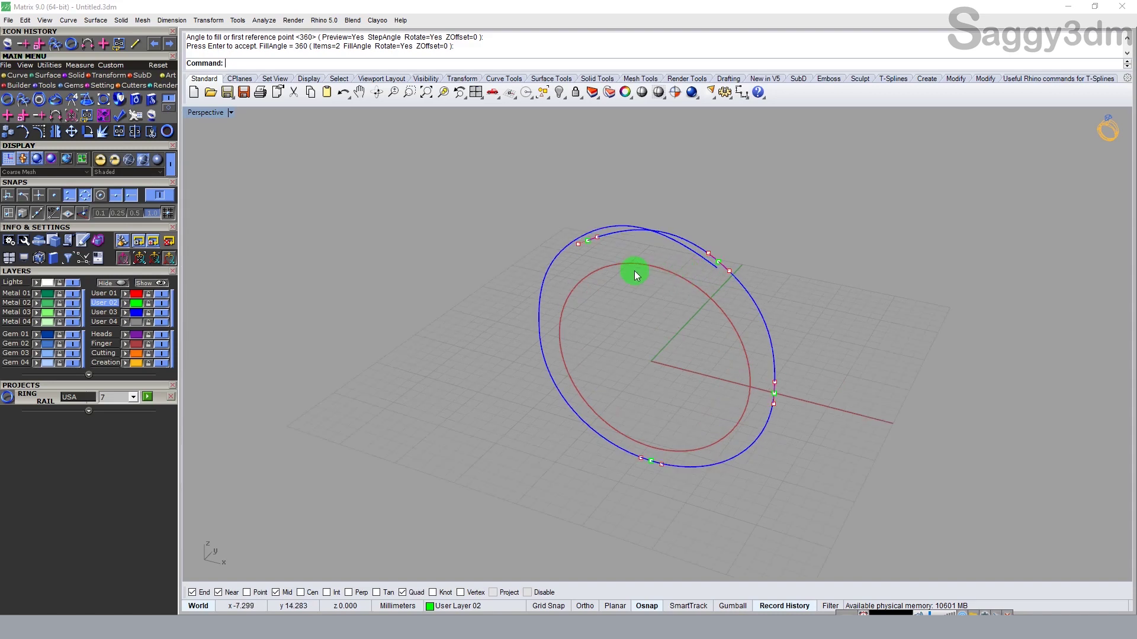
{"action": "scroll", "coordinate": [619, 285], "scroll_direction": "up", "scroll_amount": 1}
{"action": "scroll", "coordinate": [624, 356], "scroll_direction": "up", "scroll_amount": 1}
{"action": "left_click", "coordinate": [631, 414]}
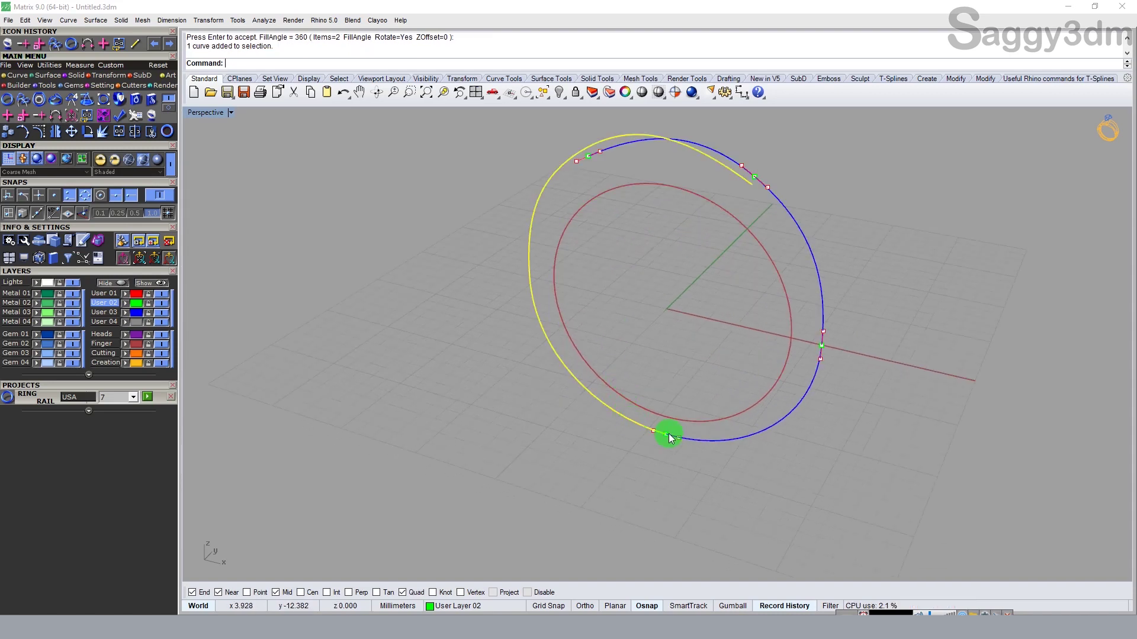
- Clear the curve selection and make Metal 01 the current layer
{"action": "left_click", "coordinate": [731, 443]}
{"action": "left_click", "coordinate": [264, 379]}
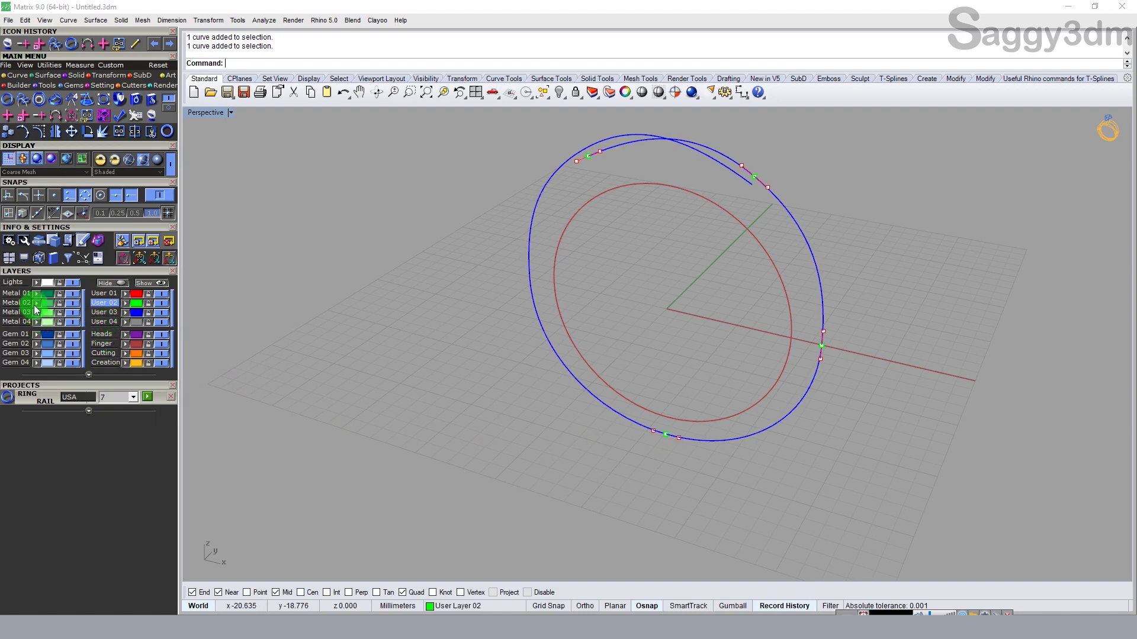
{"action": "left_click", "coordinate": [19, 294]}
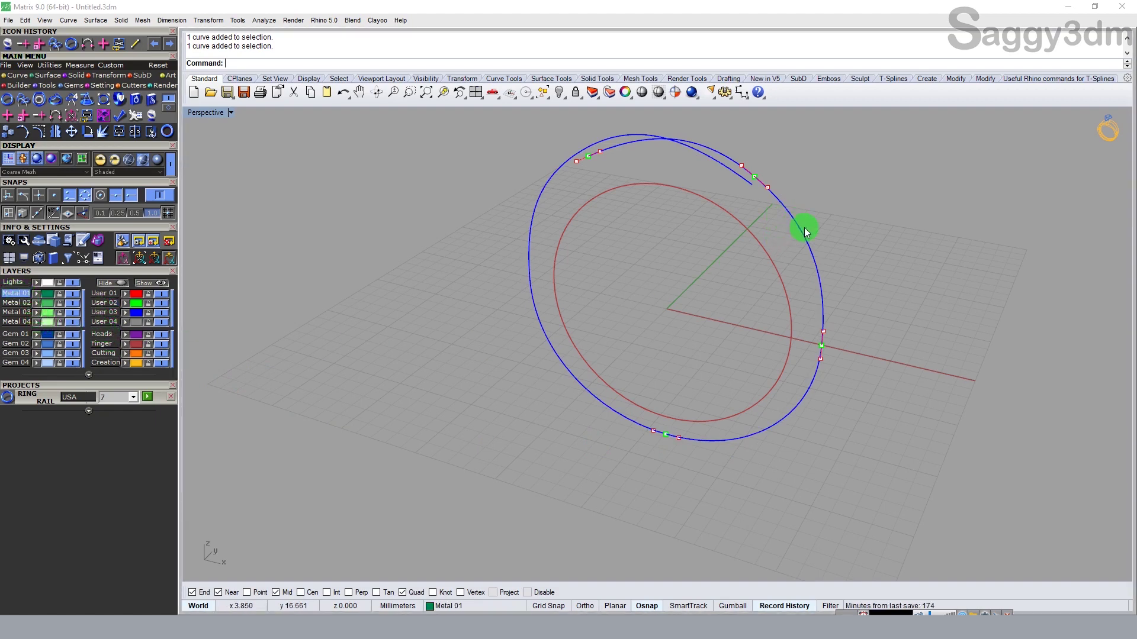
- Join both outer rail halves with Join History into one closed curve
{"action": "left_click", "coordinate": [89, 116]}
{"action": "left_click", "coordinate": [541, 190]}
{"action": "left_click", "coordinate": [723, 445]}
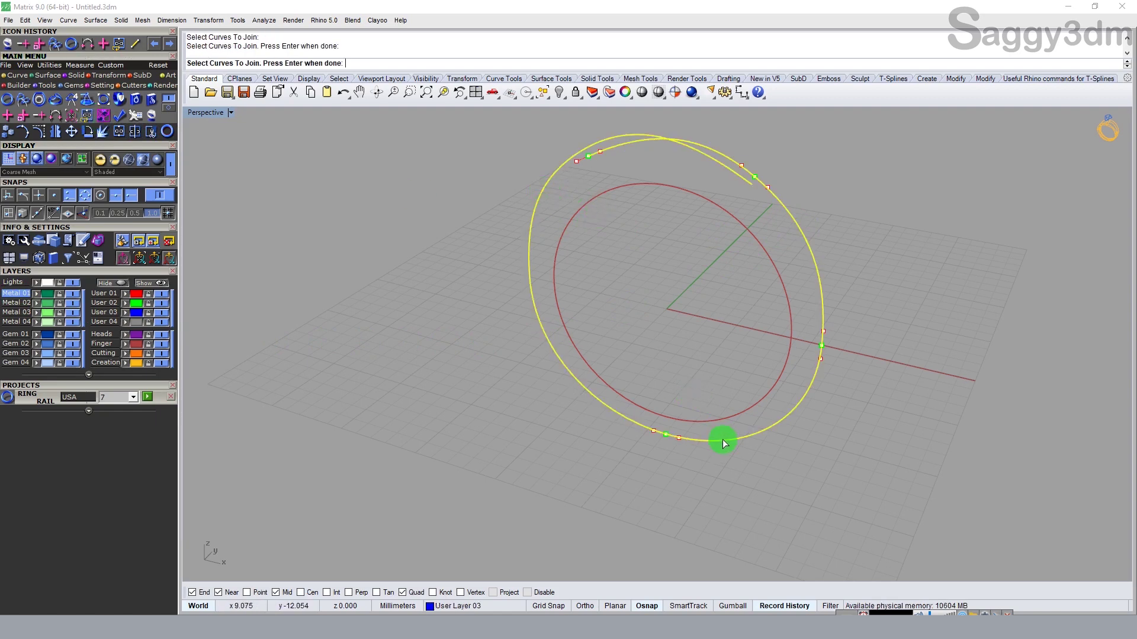
{"action": "key", "text": "Return"}
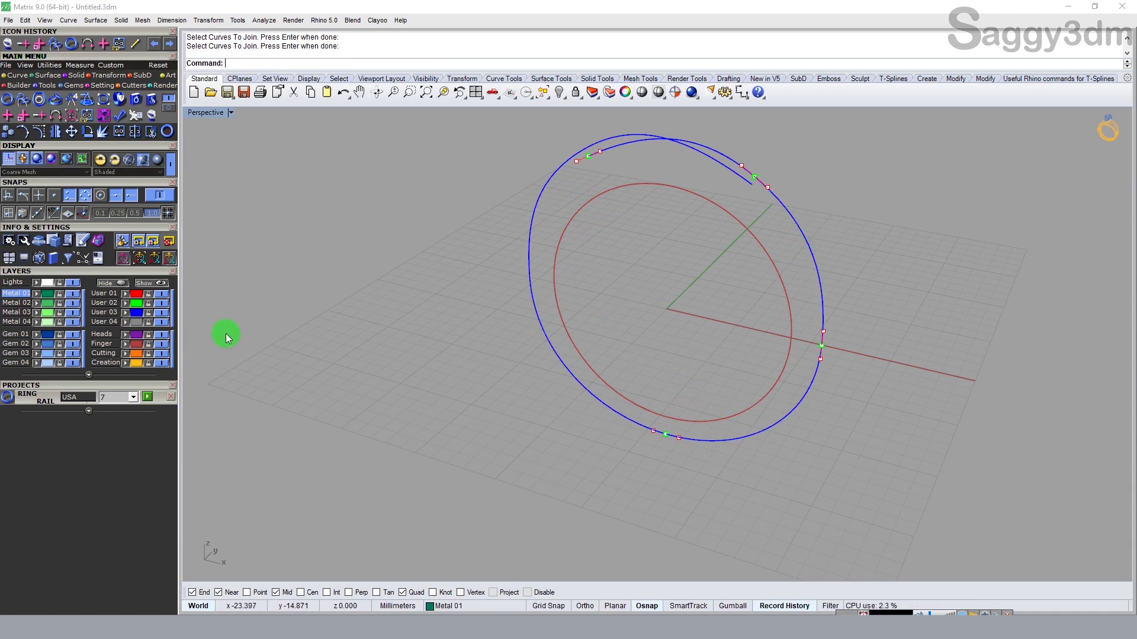
{"action": "left_click", "coordinate": [161, 320]}
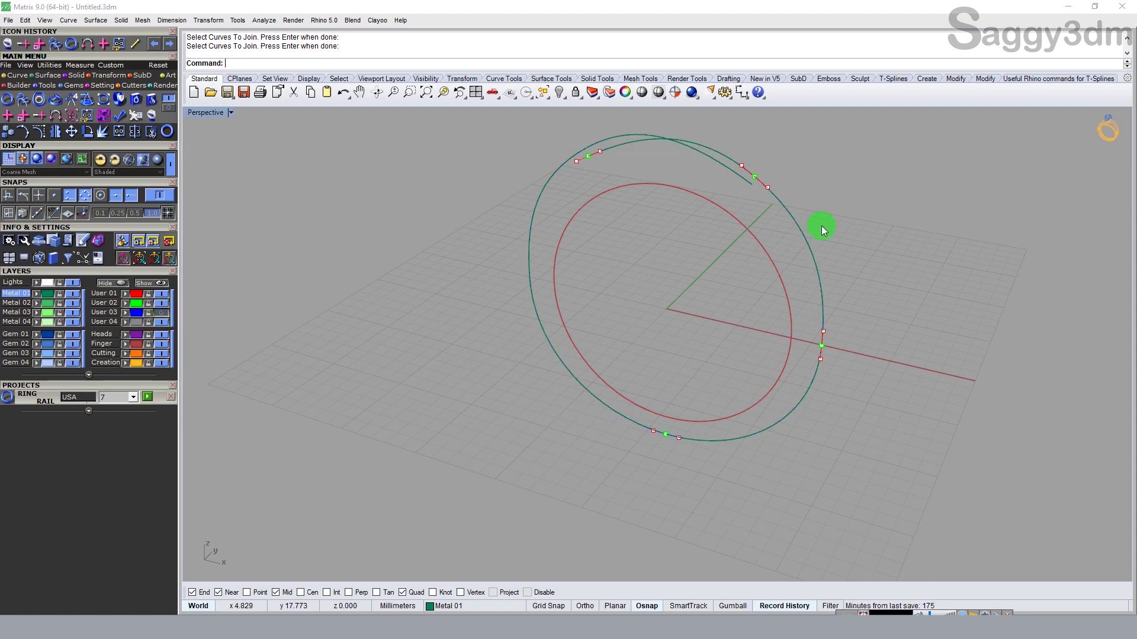
{"action": "left_click", "coordinate": [803, 235]}
{"action": "right_click_drag", "start_coordinate": [842, 250], "coordinate": [810, 205]}
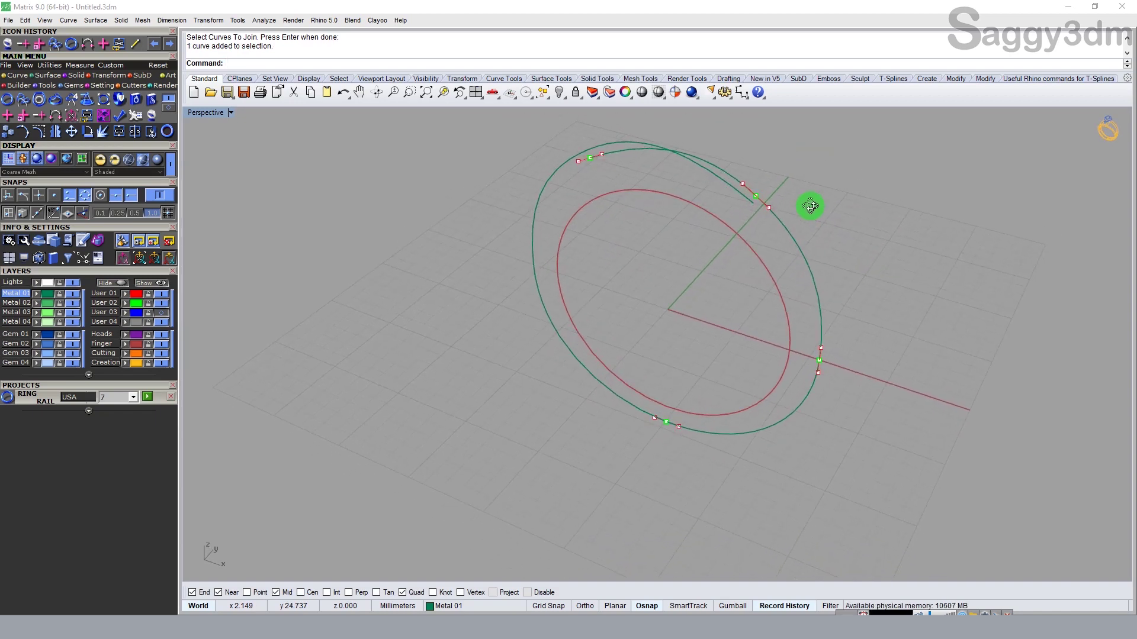
{"action": "mouse_move", "coordinate": [809, 203]}
{"action": "right_mouse_down"}
{"action": "mouse_move", "coordinate": [809, 223]}
{"action": "mouse_move", "coordinate": [767, 224]}
{"action": "mouse_move", "coordinate": [801, 236]}
{"action": "mouse_move", "coordinate": [799, 297]}
{"action": "mouse_move", "coordinate": [745, 321]}
{"action": "right_mouse_up"}
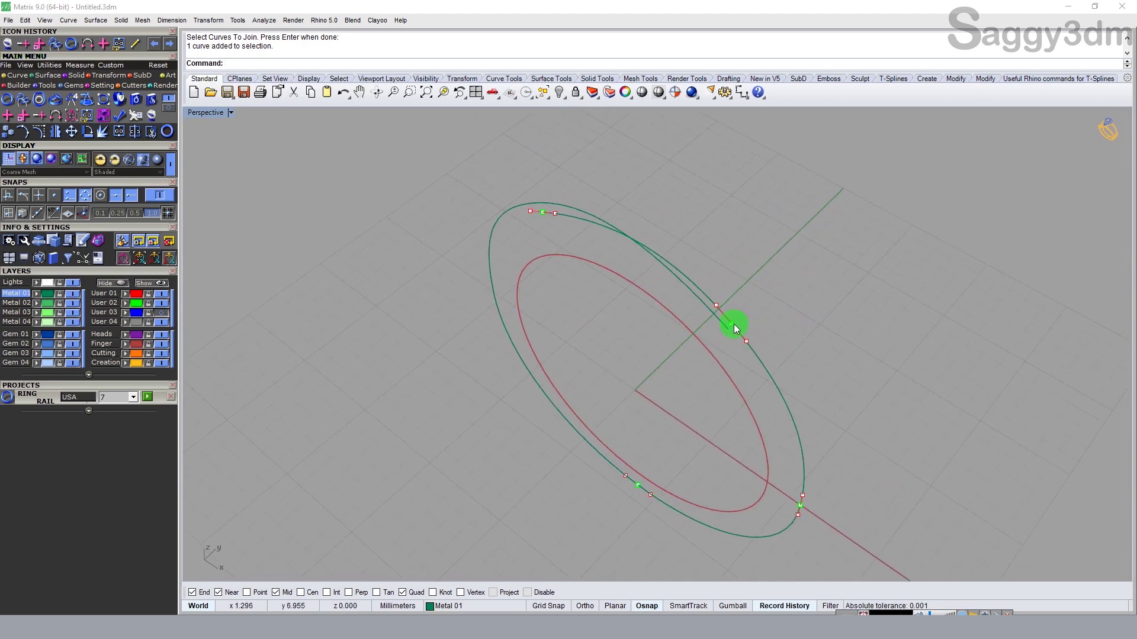
- With Smart MSR on, push the upper-right Smart Target outward to reshape the rail
{"action": "left_click", "coordinate": [733, 324]}
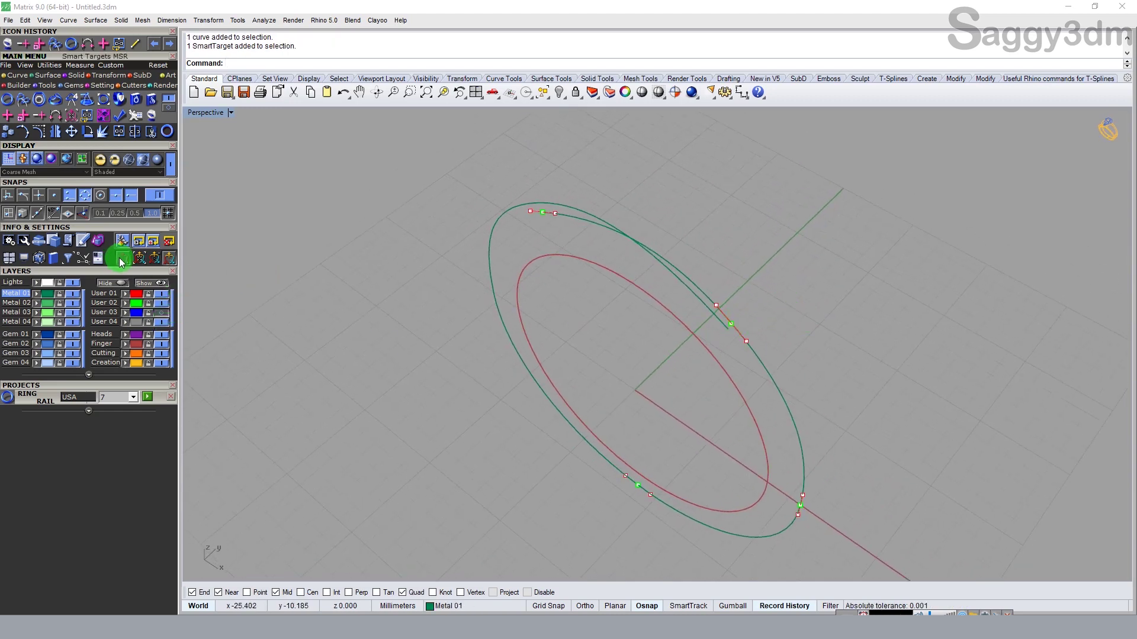
{"action": "left_click", "coordinate": [122, 256]}
{"action": "left_click", "coordinate": [733, 325]}
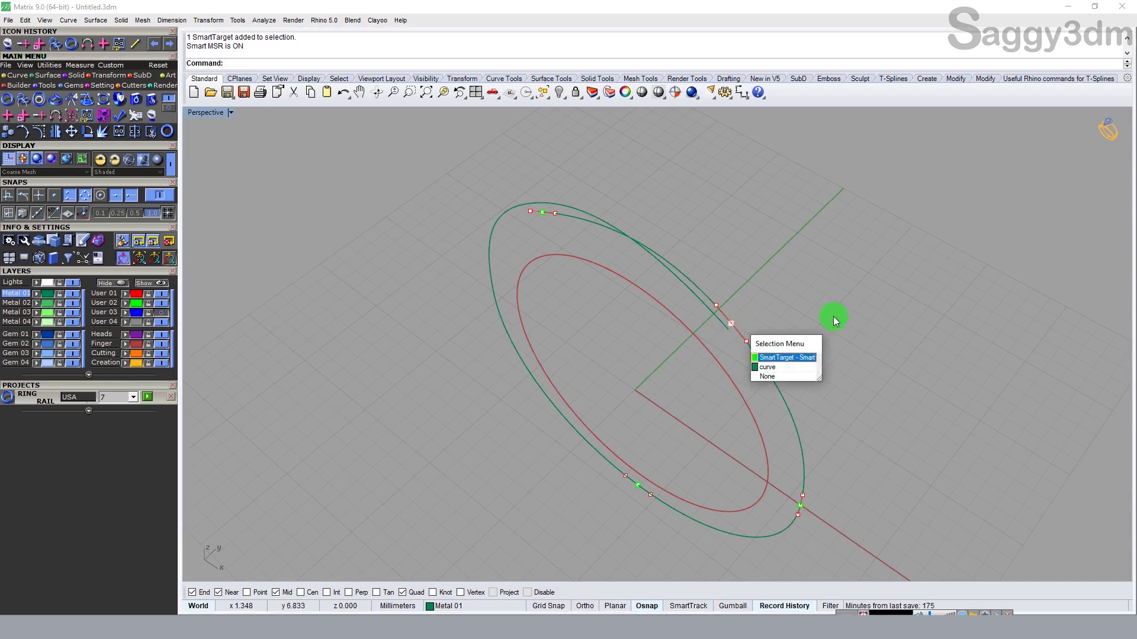
{"action": "left_click", "coordinate": [789, 371]}
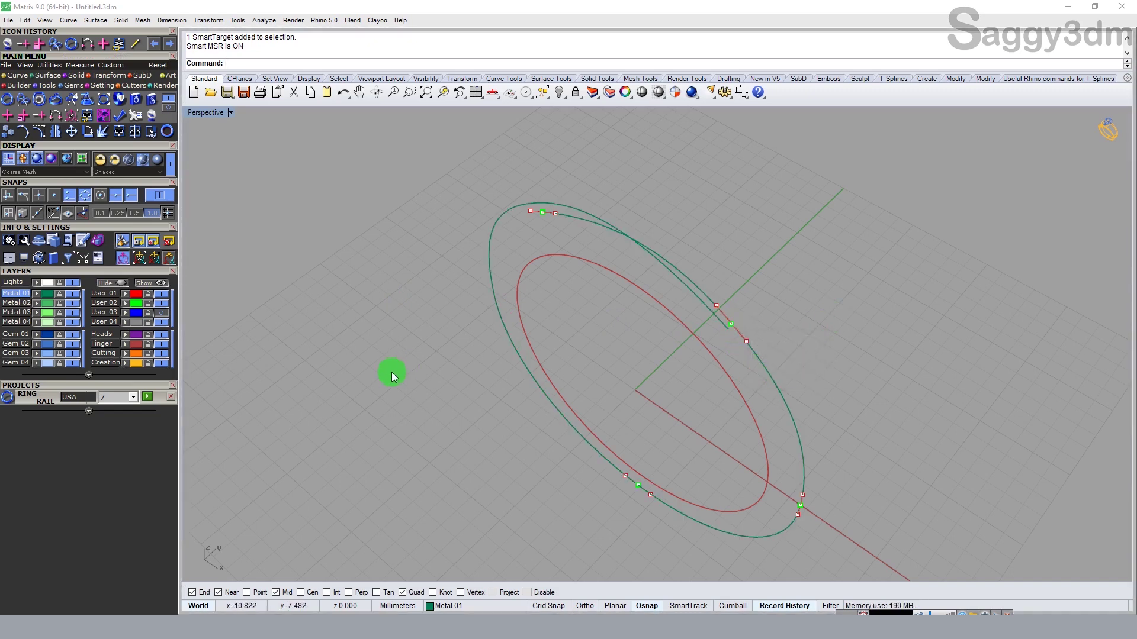
{"action": "left_click", "coordinate": [123, 258]}
{"action": "left_click", "coordinate": [732, 324]}
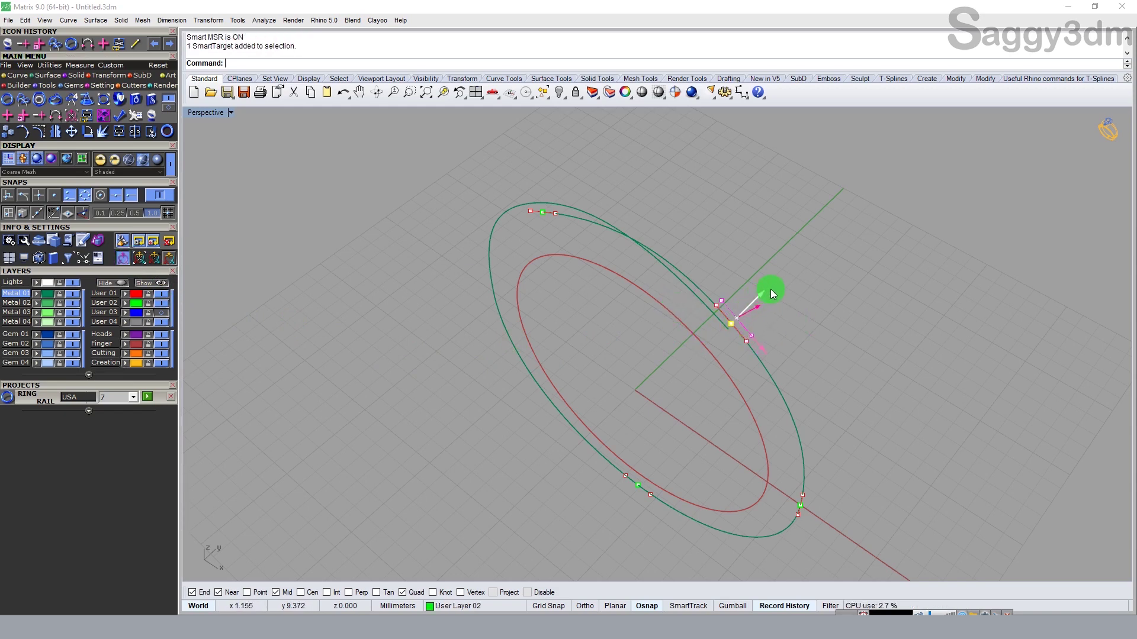
{"action": "left_click", "coordinate": [793, 270]}
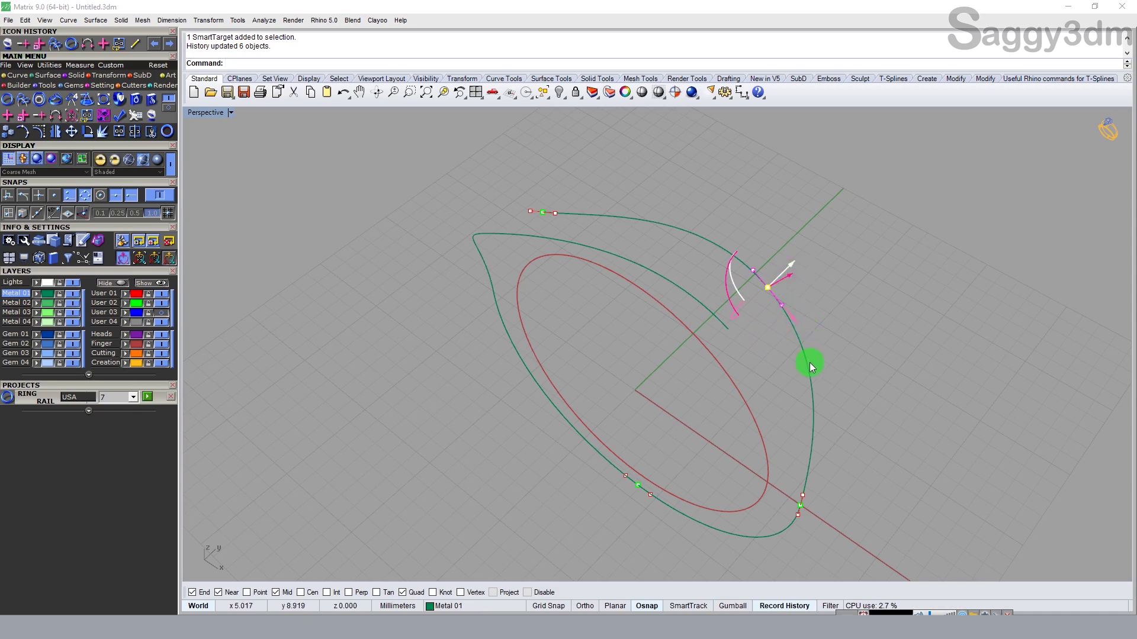
- Rotate a Smart Target on the rail to twist the curve
{"action": "right_click_drag", "start_coordinate": [813, 519], "coordinate": [771, 455]}
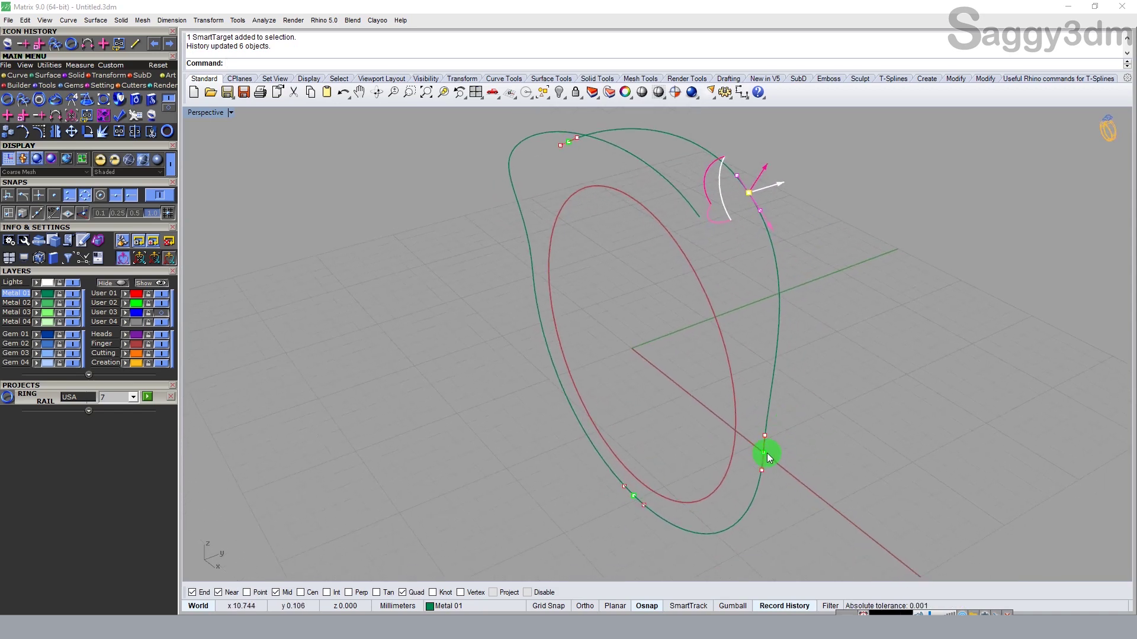
{"action": "mouse_move", "coordinate": [752, 408]}
{"action": "right_mouse_down"}
{"action": "mouse_move", "coordinate": [665, 272]}
{"action": "mouse_move", "coordinate": [561, 259]}
{"action": "right_mouse_up"}
{"action": "left_click", "coordinate": [539, 269]}
{"action": "left_click", "coordinate": [569, 286]}
{"action": "mouse_move", "coordinate": [559, 276]}
{"action": "right_mouse_down"}
{"action": "mouse_move", "coordinate": [654, 241]}
{"action": "mouse_move", "coordinate": [679, 246]}
{"action": "right_mouse_up"}
{"action": "left_click_drag", "start_coordinate": [640, 305], "coordinate": [659, 297]}
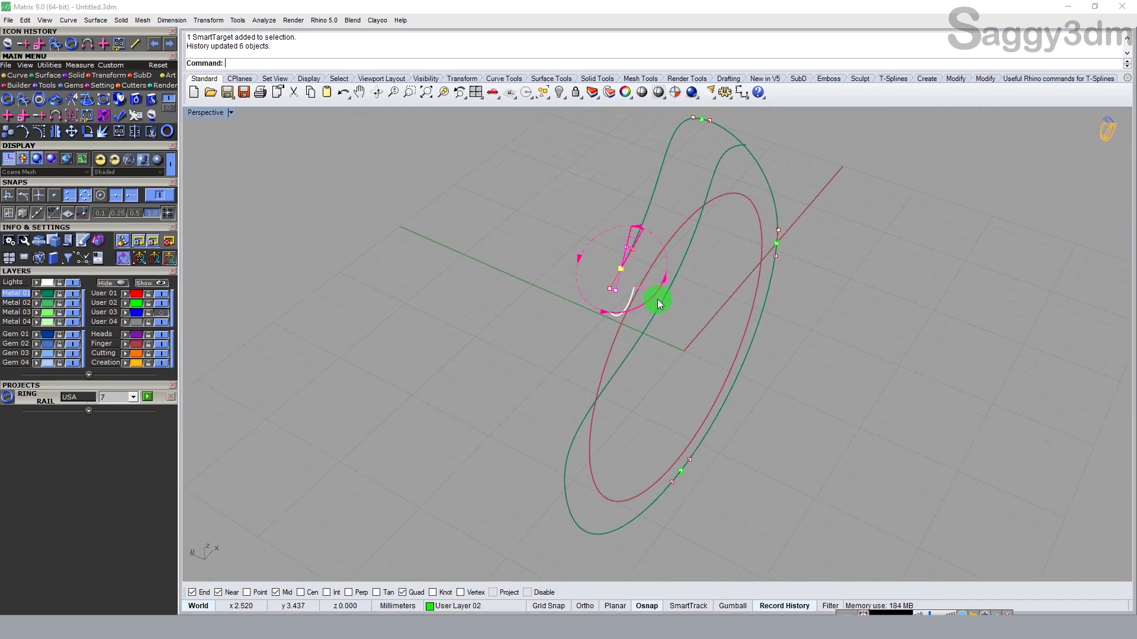
{"action": "left_click_drag", "start_coordinate": [659, 298], "coordinate": [699, 274]}
{"action": "mouse_move", "coordinate": [698, 274]}
{"action": "right_mouse_down"}
{"action": "mouse_move", "coordinate": [495, 276]}
{"action": "mouse_move", "coordinate": [521, 302]}
{"action": "mouse_move", "coordinate": [558, 286]}
{"action": "mouse_move", "coordinate": [589, 317]}
{"action": "mouse_move", "coordinate": [677, 305]}
{"action": "mouse_move", "coordinate": [716, 326]}
{"action": "right_mouse_up"}
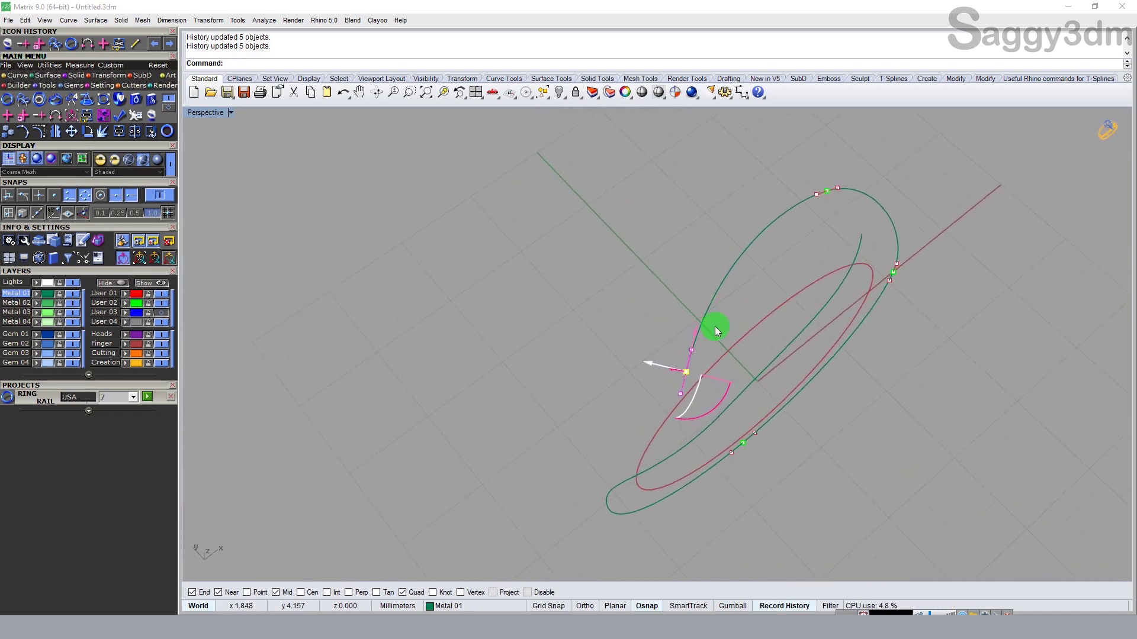
{"action": "left_click_drag", "start_coordinate": [652, 368], "coordinate": [634, 363]}
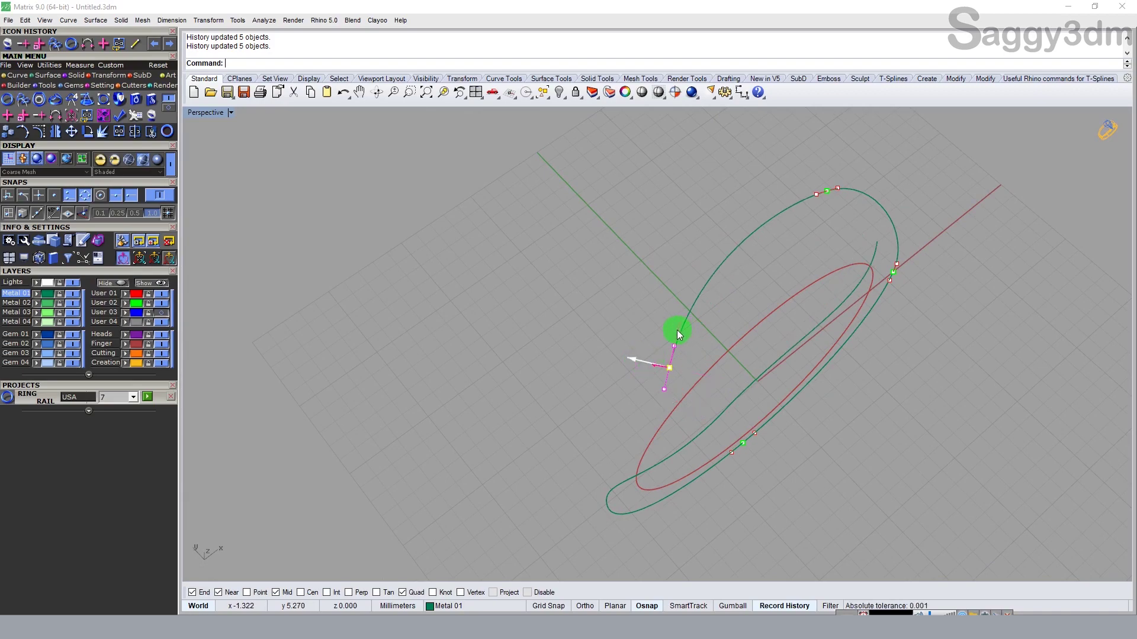
- Move the right Smart Target and rotate the left one to twist the nearby rail
{"action": "mouse_move", "coordinate": [754, 332]}
{"action": "right_mouse_down"}
{"action": "mouse_move", "coordinate": [606, 241]}
{"action": "mouse_move", "coordinate": [543, 241]}
{"action": "mouse_move", "coordinate": [728, 282]}
{"action": "right_mouse_up"}
{"action": "left_click", "coordinate": [720, 292]}
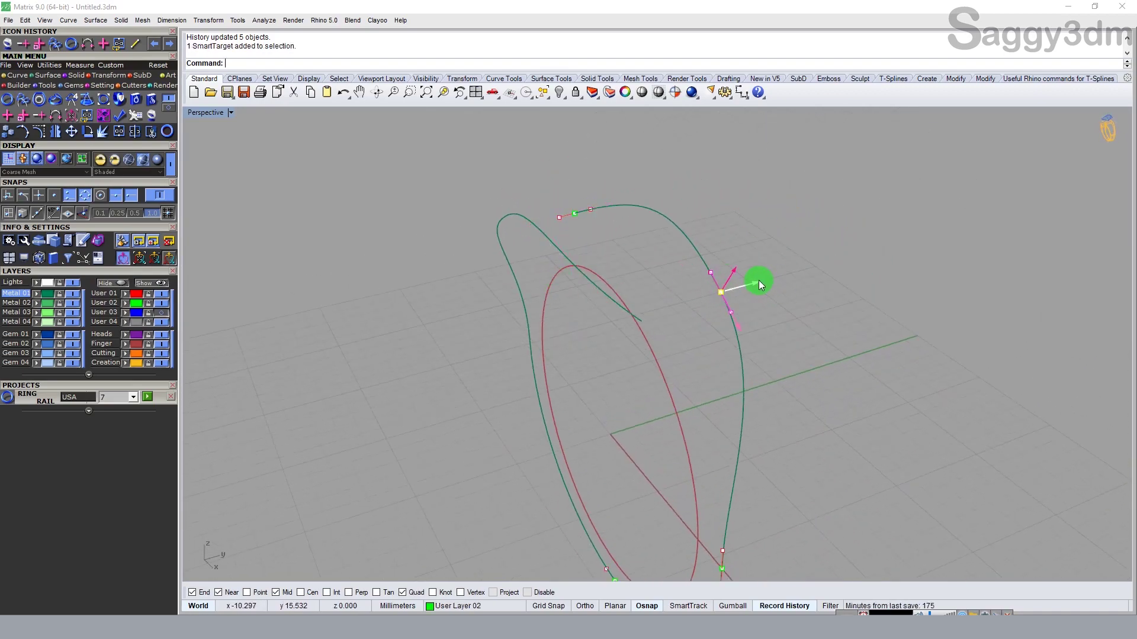
{"action": "left_click_drag", "start_coordinate": [776, 283], "coordinate": [794, 358]}
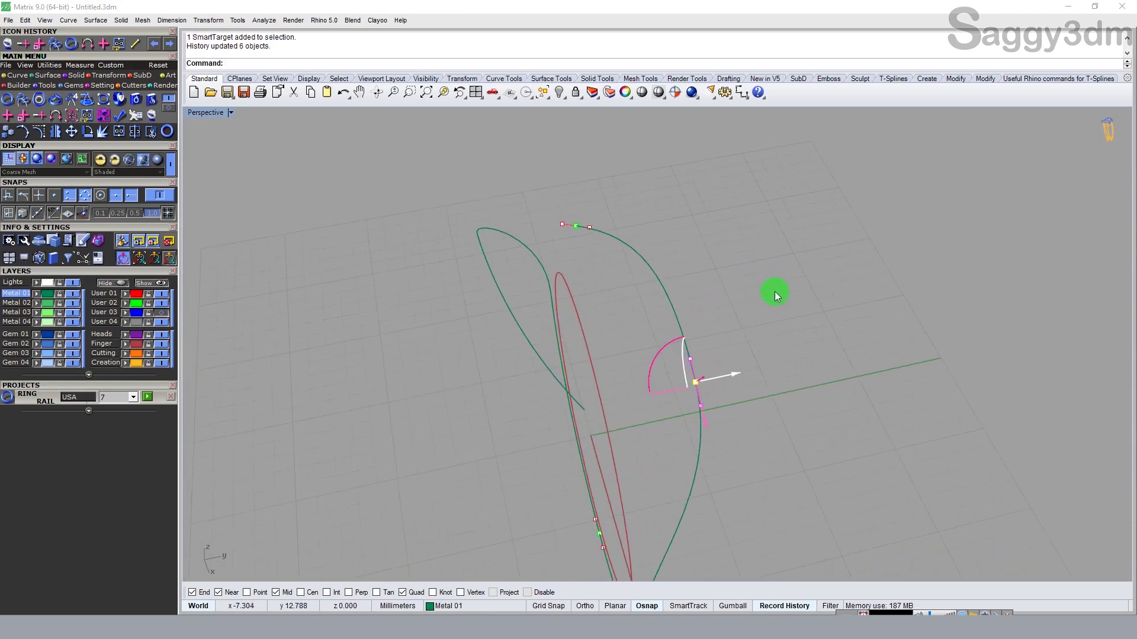
{"action": "mouse_move", "coordinate": [794, 357]}
{"action": "right_mouse_down"}
{"action": "mouse_move", "coordinate": [888, 406]}
{"action": "mouse_move", "coordinate": [807, 299]}
{"action": "mouse_move", "coordinate": [910, 357]}
{"action": "mouse_move", "coordinate": [657, 315]}
{"action": "mouse_move", "coordinate": [659, 336]}
{"action": "mouse_move", "coordinate": [754, 343]}
{"action": "right_mouse_up"}
{"action": "left_click", "coordinate": [631, 299]}
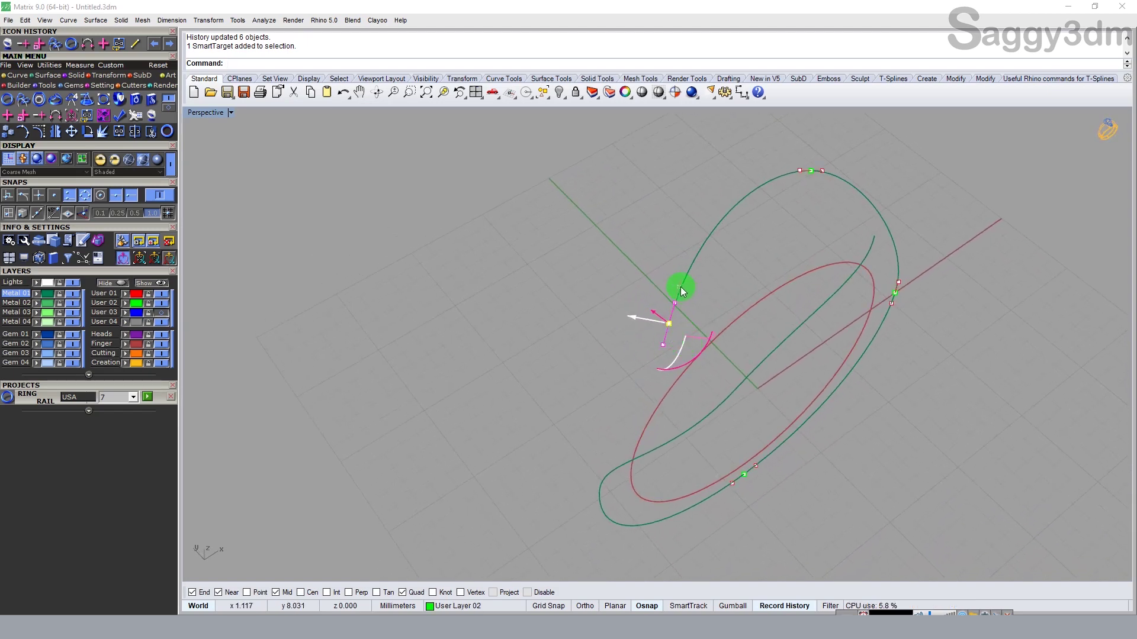
{"action": "mouse_move", "coordinate": [679, 306]}
{"action": "right_mouse_down"}
{"action": "mouse_move", "coordinate": [761, 324]}
{"action": "mouse_move", "coordinate": [588, 299]}
{"action": "mouse_move", "coordinate": [533, 322]}
{"action": "mouse_move", "coordinate": [698, 342]}
{"action": "mouse_move", "coordinate": [790, 323]}
{"action": "right_mouse_up"}
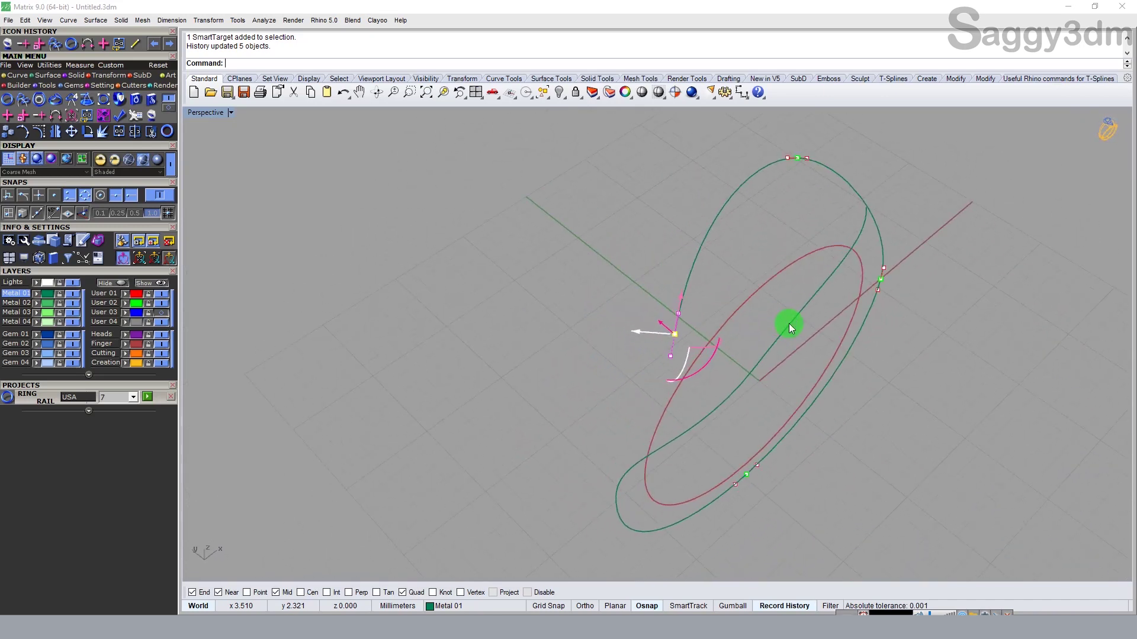
{"action": "left_click_drag", "start_coordinate": [696, 380], "coordinate": [713, 355]}
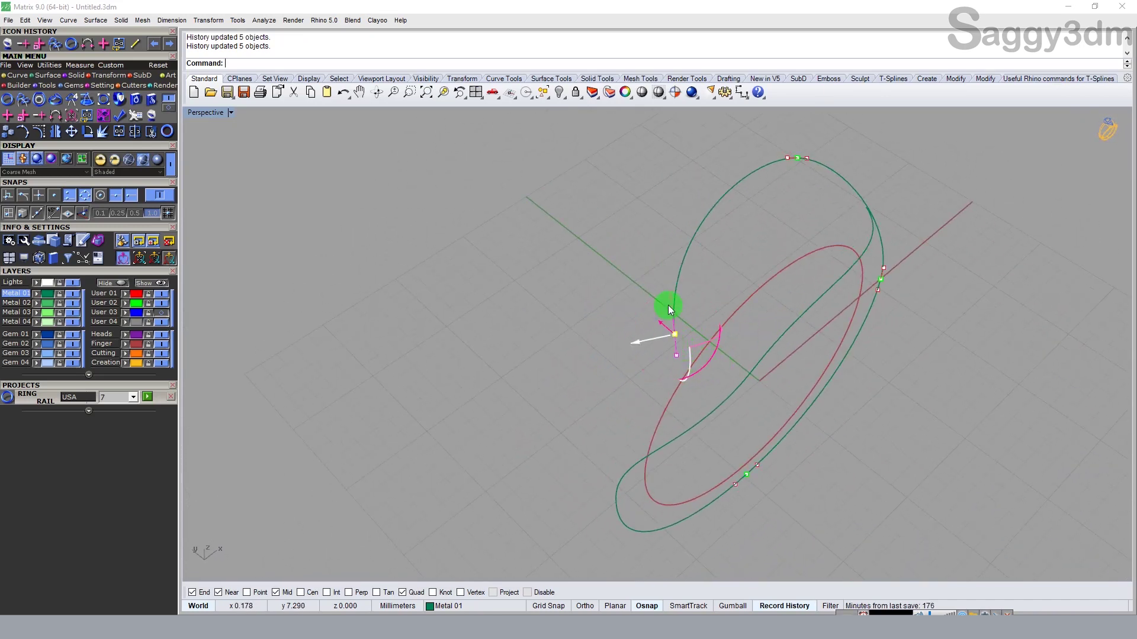
- Rotate the lower part of the rail, then turn Smart MSR off
{"action": "mouse_move", "coordinate": [670, 314]}
{"action": "right_mouse_down"}
{"action": "mouse_move", "coordinate": [766, 347]}
{"action": "mouse_move", "coordinate": [670, 328]}
{"action": "mouse_move", "coordinate": [548, 264]}
{"action": "mouse_move", "coordinate": [517, 220]}
{"action": "mouse_move", "coordinate": [661, 269]}
{"action": "right_mouse_up"}
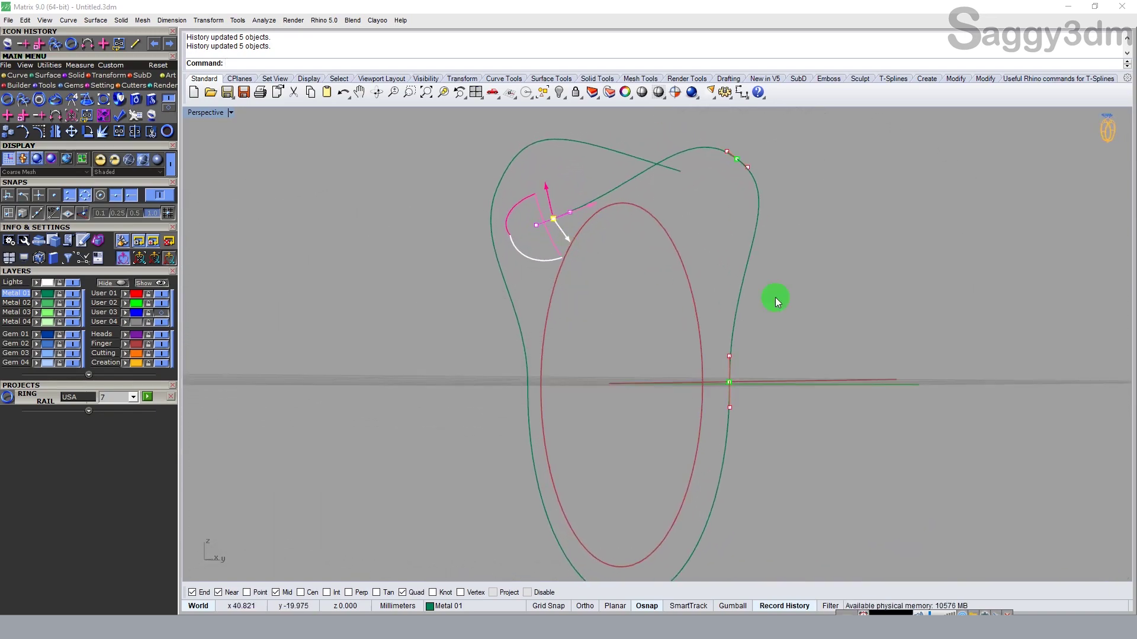
{"action": "left_click", "coordinate": [733, 385]}
{"action": "mouse_move", "coordinate": [805, 333]}
{"action": "right_mouse_down"}
{"action": "mouse_move", "coordinate": [784, 338]}
{"action": "mouse_move", "coordinate": [662, 449]}
{"action": "right_mouse_up"}
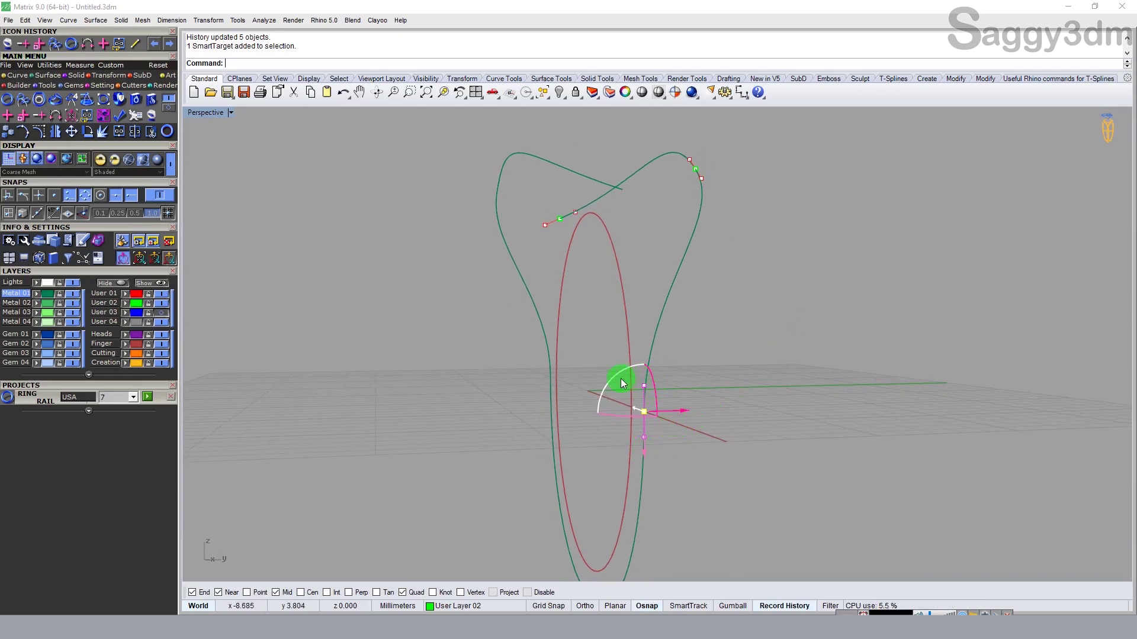
{"action": "left_click_drag", "start_coordinate": [613, 375], "coordinate": [620, 368]}
{"action": "mouse_move", "coordinate": [694, 407]}
{"action": "right_mouse_down"}
{"action": "mouse_move", "coordinate": [698, 385]}
{"action": "mouse_move", "coordinate": [677, 357]}
{"action": "mouse_move", "coordinate": [665, 381]}
{"action": "right_mouse_up"}
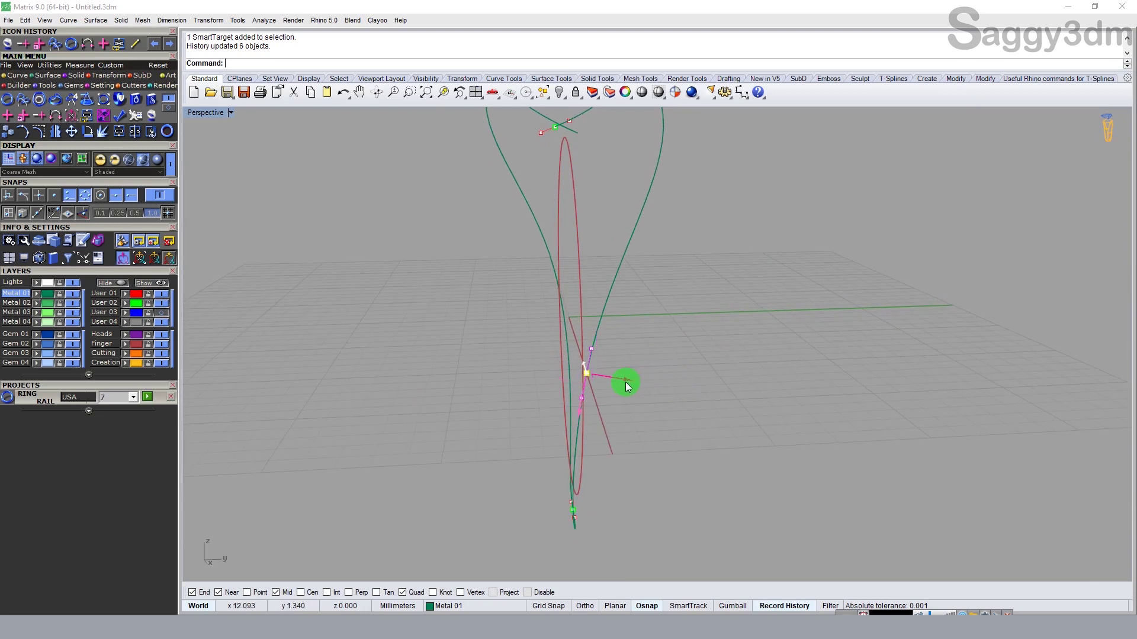
{"action": "left_click_drag", "start_coordinate": [641, 382], "coordinate": [638, 382]}
{"action": "mouse_move", "coordinate": [638, 382]}
{"action": "right_mouse_down"}
{"action": "mouse_move", "coordinate": [804, 353]}
{"action": "mouse_move", "coordinate": [762, 319]}
{"action": "right_mouse_up"}
{"action": "key", "text": "Escape"}
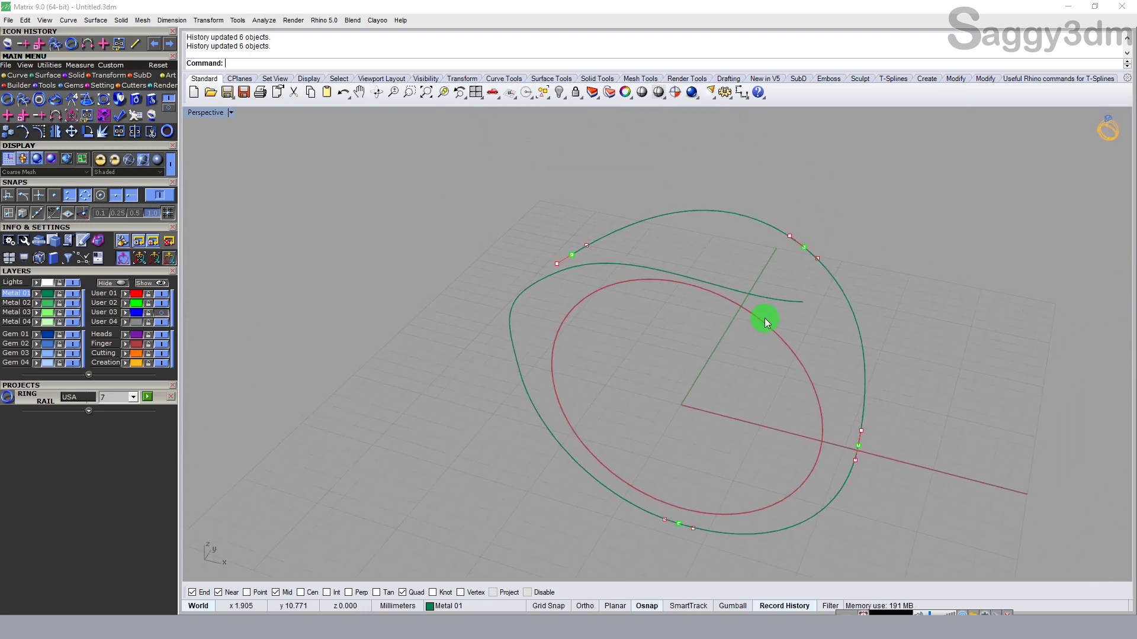
{"action": "left_click", "coordinate": [848, 302]}
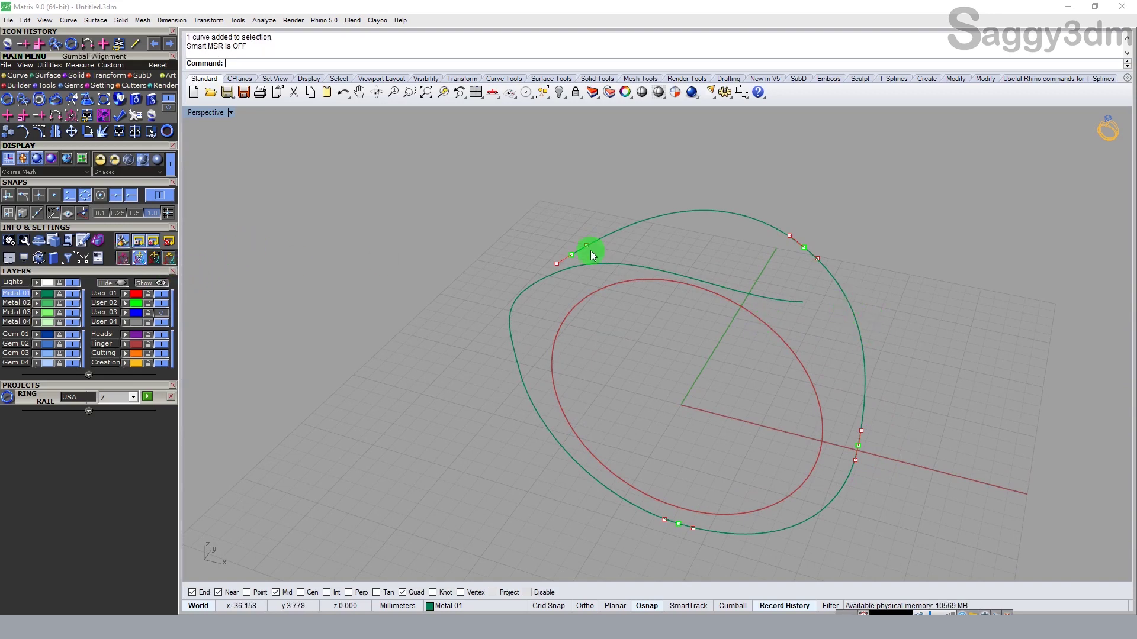
{"action": "left_click", "coordinate": [840, 289]}
- In a maximized Perspective view, extrude the finger circle into a cylinder, keeping the original circle
{"action": "mouse_move", "coordinate": [802, 305]}
{"action": "right_mouse_down"}
{"action": "mouse_move", "coordinate": [819, 200]}
{"action": "mouse_move", "coordinate": [825, 290]}
{"action": "mouse_move", "coordinate": [838, 306]}
{"action": "right_mouse_up"}
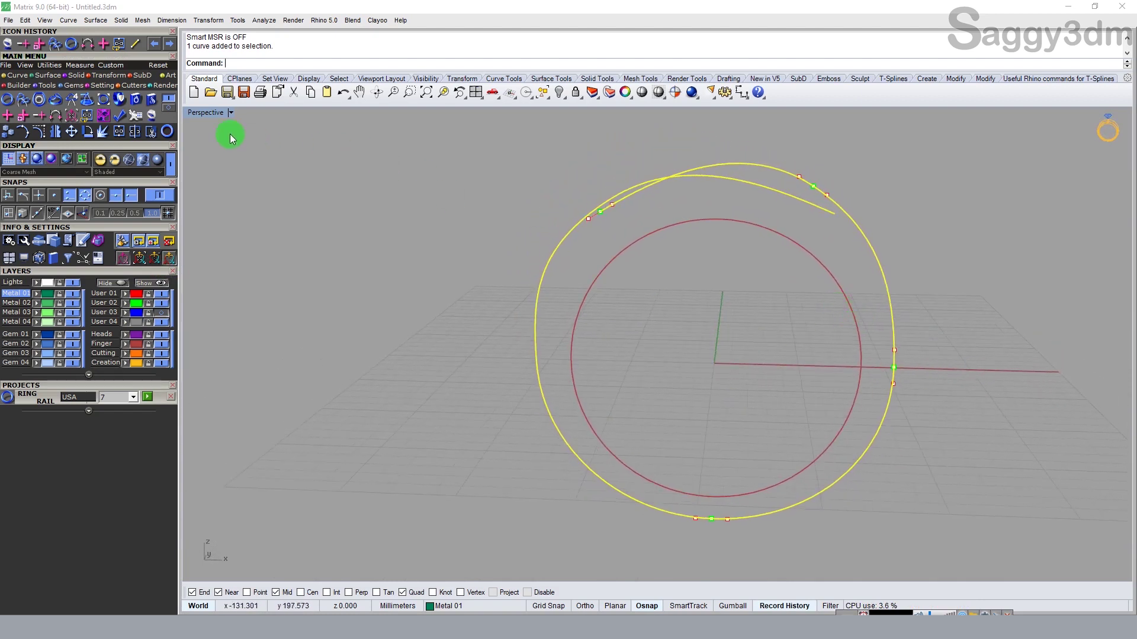
{"action": "double_click", "coordinate": [204, 113]}
{"action": "mouse_move", "coordinate": [458, 485]}
{"action": "right_mouse_down"}
{"action": "mouse_move", "coordinate": [477, 414]}
{"action": "mouse_move", "coordinate": [452, 393]}
{"action": "right_mouse_up"}
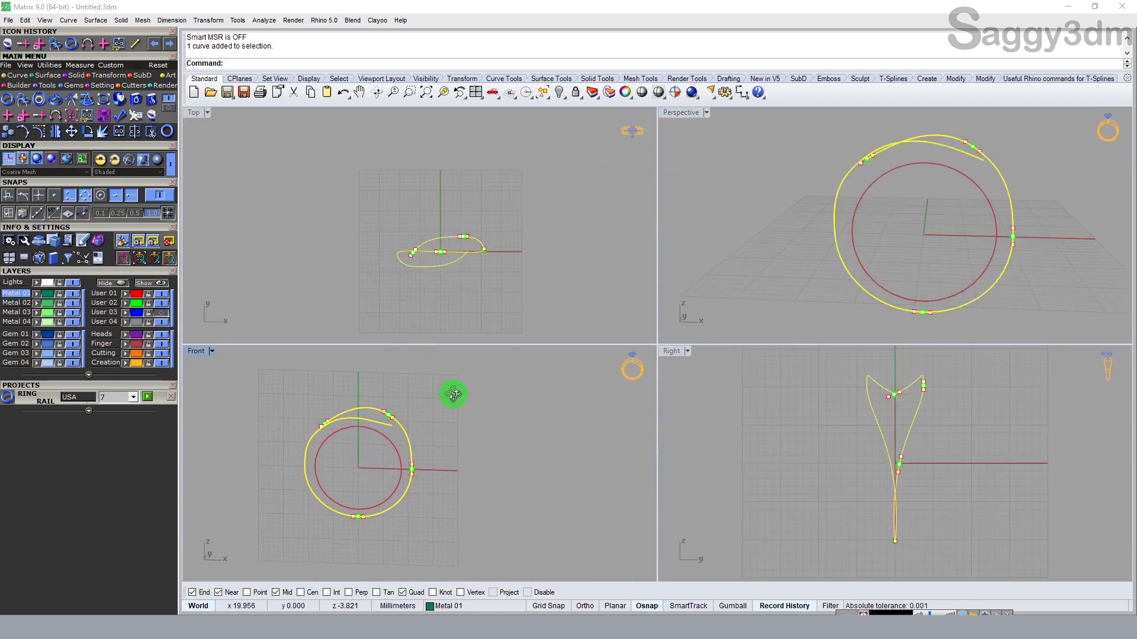
{"action": "double_click", "coordinate": [683, 113]}
{"action": "right_click_drag", "start_coordinate": [841, 261], "coordinate": [726, 365]}
{"action": "left_click", "coordinate": [780, 340]}
{"action": "right_click", "coordinate": [726, 365]}
{"action": "key", "text": "ctrl+c"}
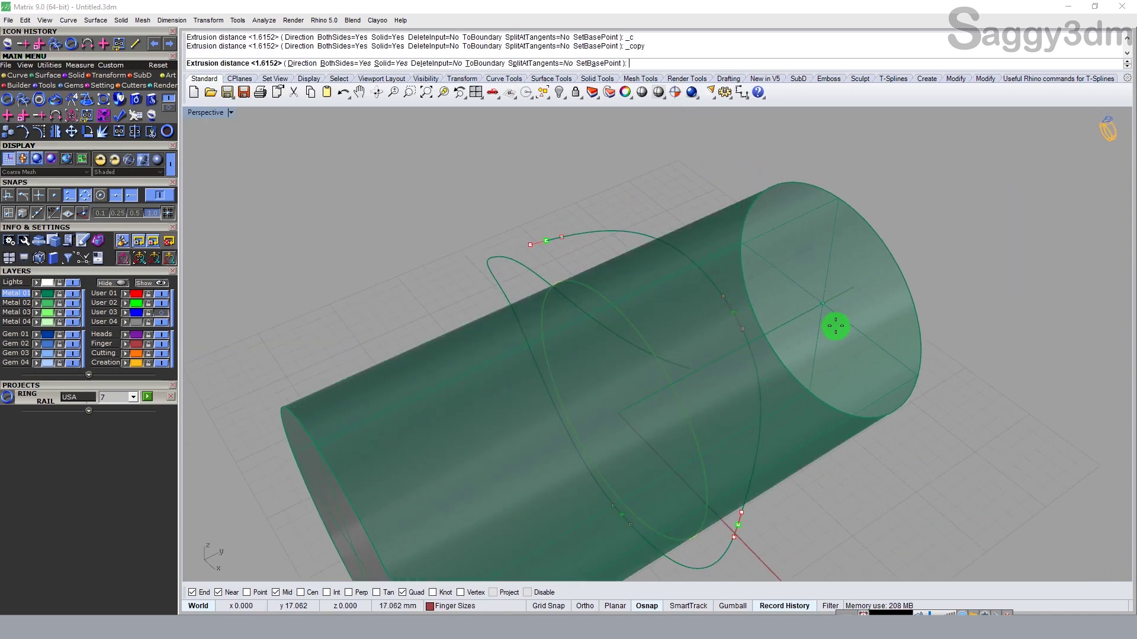
{"action": "left_click", "coordinate": [836, 326]}
- Pull the outer rail curve onto the cylinder surface
{"action": "mouse_move", "coordinate": [836, 325]}
{"action": "right_mouse_down"}
{"action": "mouse_move", "coordinate": [728, 337]}
{"action": "mouse_move", "coordinate": [719, 232]}
{"action": "right_mouse_up"}
{"action": "left_click", "coordinate": [719, 224]}
{"action": "left_click", "coordinate": [736, 268], "text": "shift"}
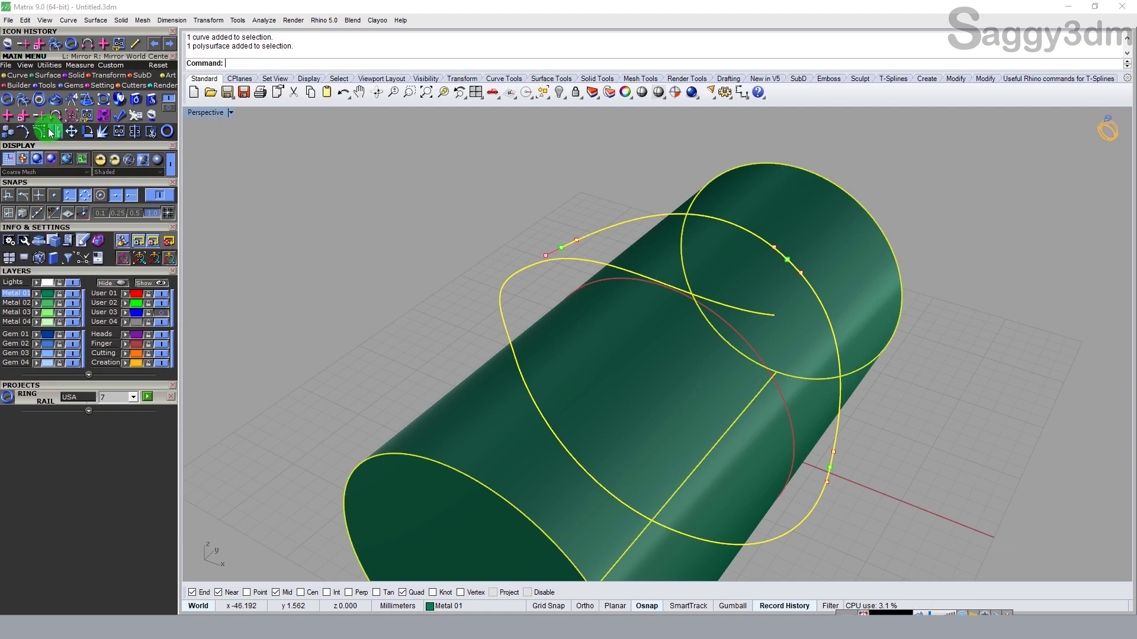
{"action": "type", "text": "Pull"}
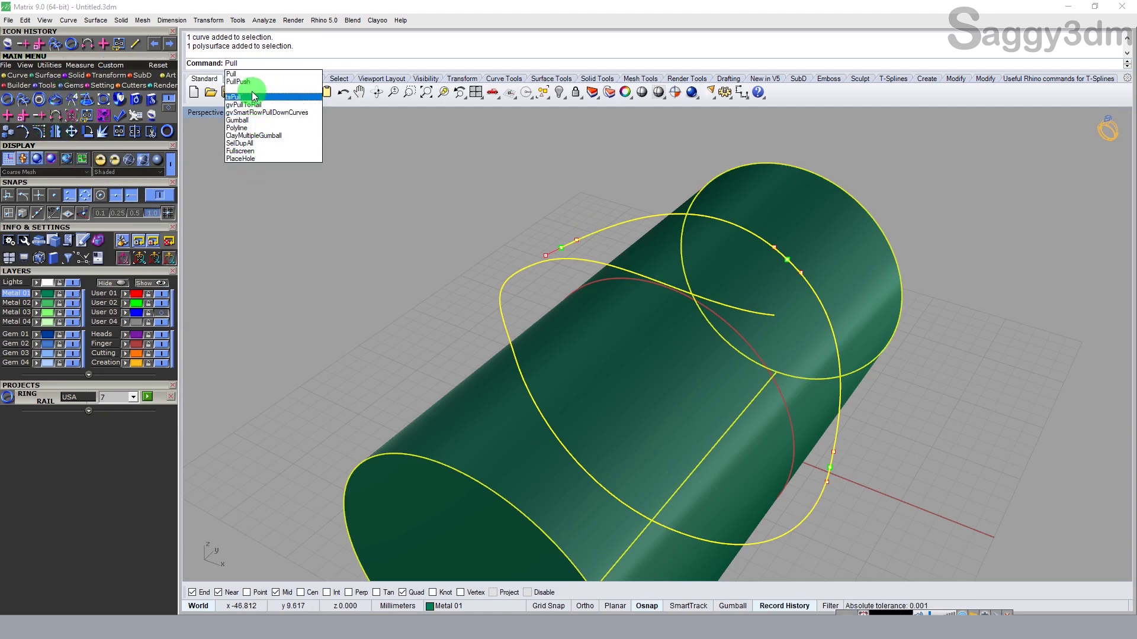
{"action": "key", "text": "Return"}
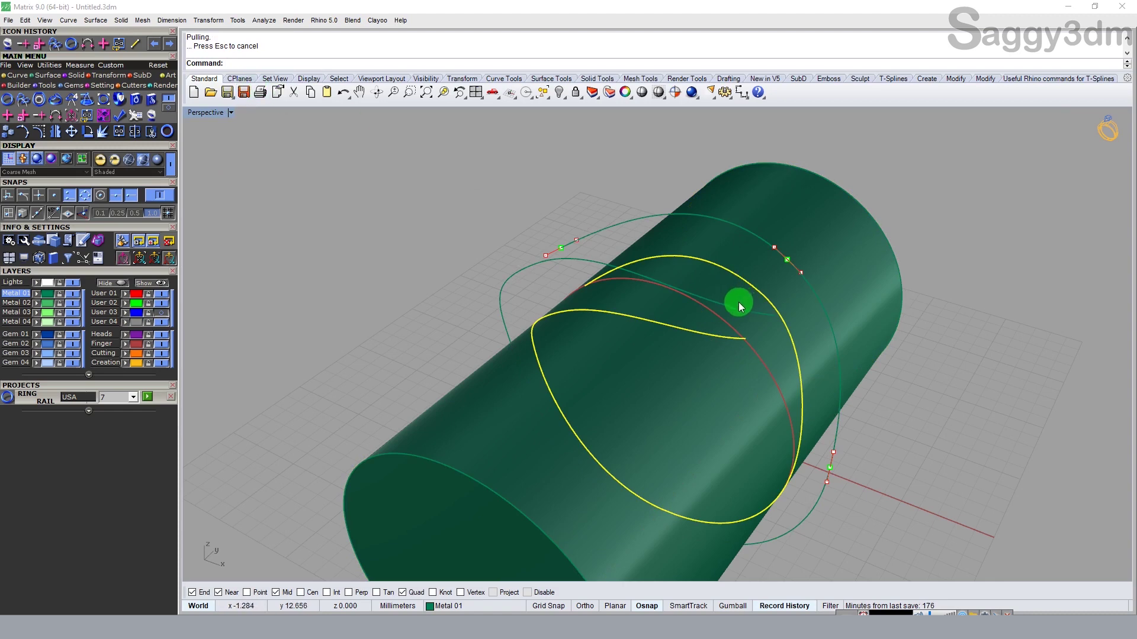
- Hide the cylinder and select the remaining rail curves
{"action": "left_click", "coordinate": [834, 244]}
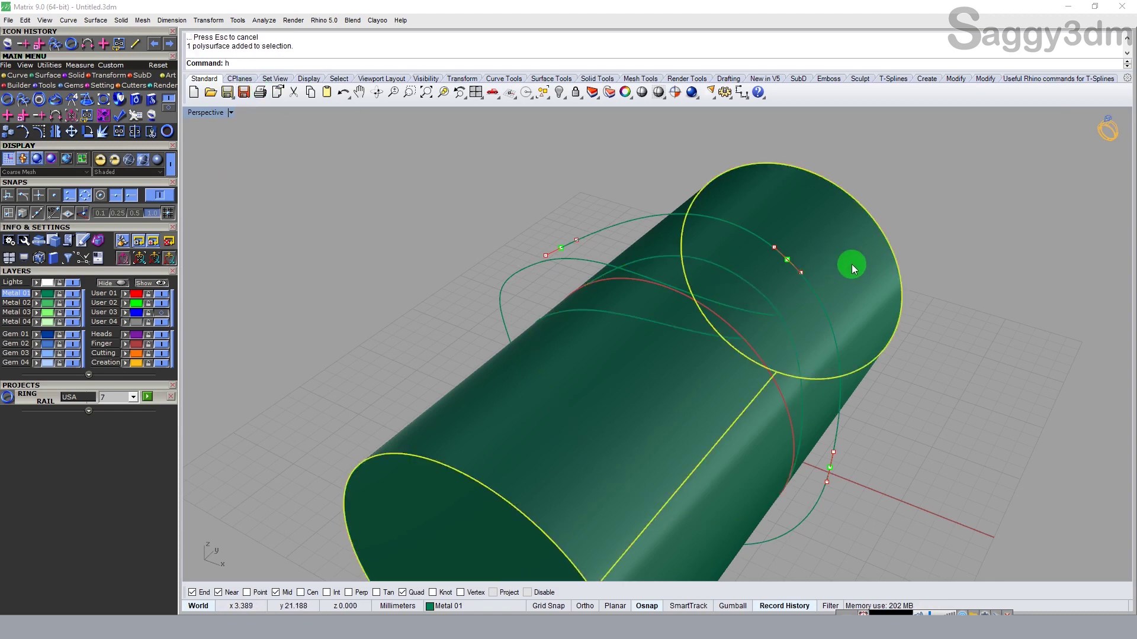
{"action": "key", "text": "Return"}
{"action": "mouse_move", "coordinate": [734, 286]}
{"action": "right_mouse_down"}
{"action": "mouse_move", "coordinate": [714, 281]}
{"action": "mouse_move", "coordinate": [740, 241]}
{"action": "mouse_move", "coordinate": [761, 371]}
{"action": "mouse_move", "coordinate": [868, 322]}
{"action": "mouse_move", "coordinate": [730, 320]}
{"action": "mouse_move", "coordinate": [795, 336]}
{"action": "mouse_move", "coordinate": [701, 301]}
{"action": "mouse_move", "coordinate": [754, 332]}
{"action": "mouse_move", "coordinate": [715, 321]}
{"action": "right_mouse_up"}
{"action": "left_click", "coordinate": [761, 314]}
{"action": "left_click", "coordinate": [716, 323]}
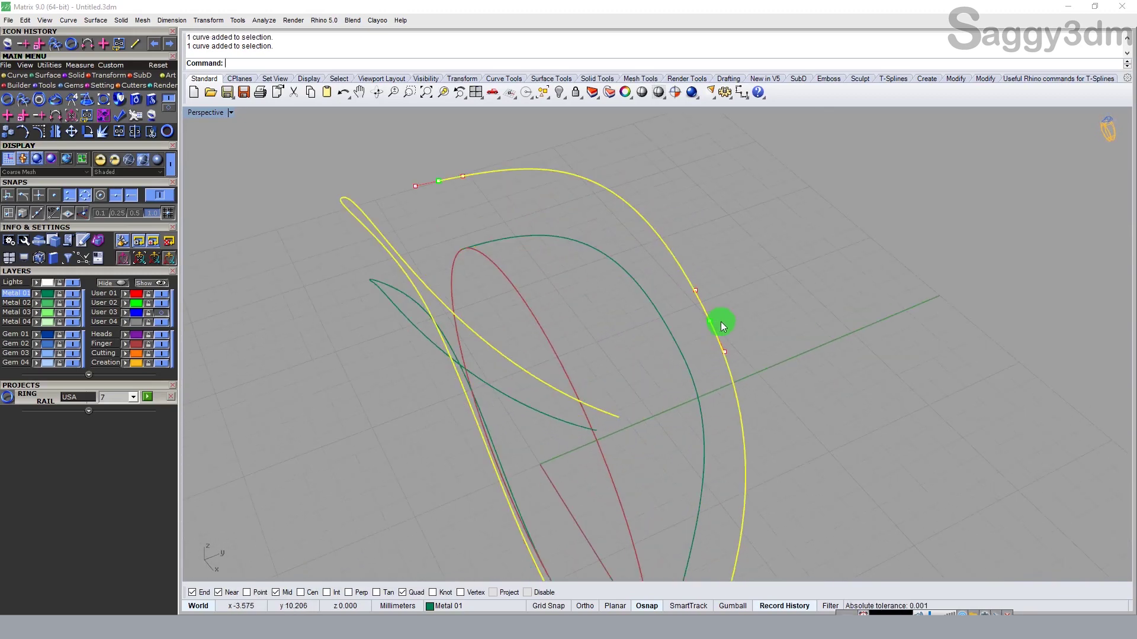
- Test-move a Smart Target with Smart MSR, then undo the reshaping
{"action": "left_click", "coordinate": [122, 256]}
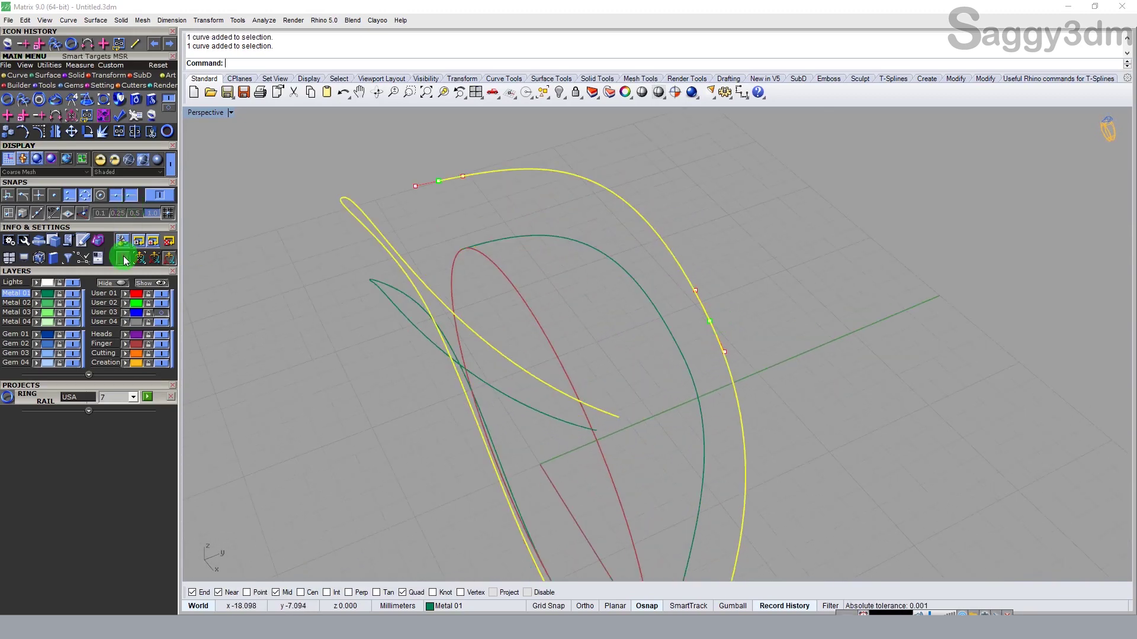
{"action": "left_click", "coordinate": [707, 329]}
{"action": "left_click_drag", "start_coordinate": [748, 314], "coordinate": [772, 303]}
{"action": "mouse_move", "coordinate": [772, 303]}
{"action": "right_mouse_down"}
{"action": "mouse_move", "coordinate": [780, 369]}
{"action": "mouse_move", "coordinate": [756, 373]}
{"action": "right_mouse_up"}
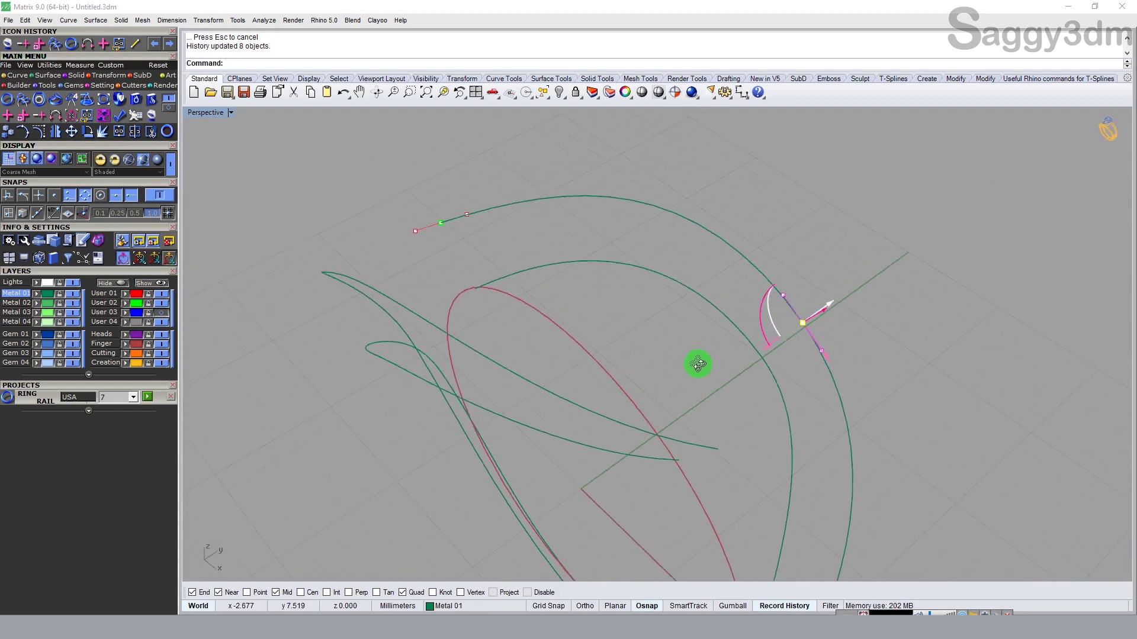
{"action": "key", "text": "ctrl+z"}
{"action": "right_click_drag", "start_coordinate": [883, 347], "coordinate": [666, 343]}
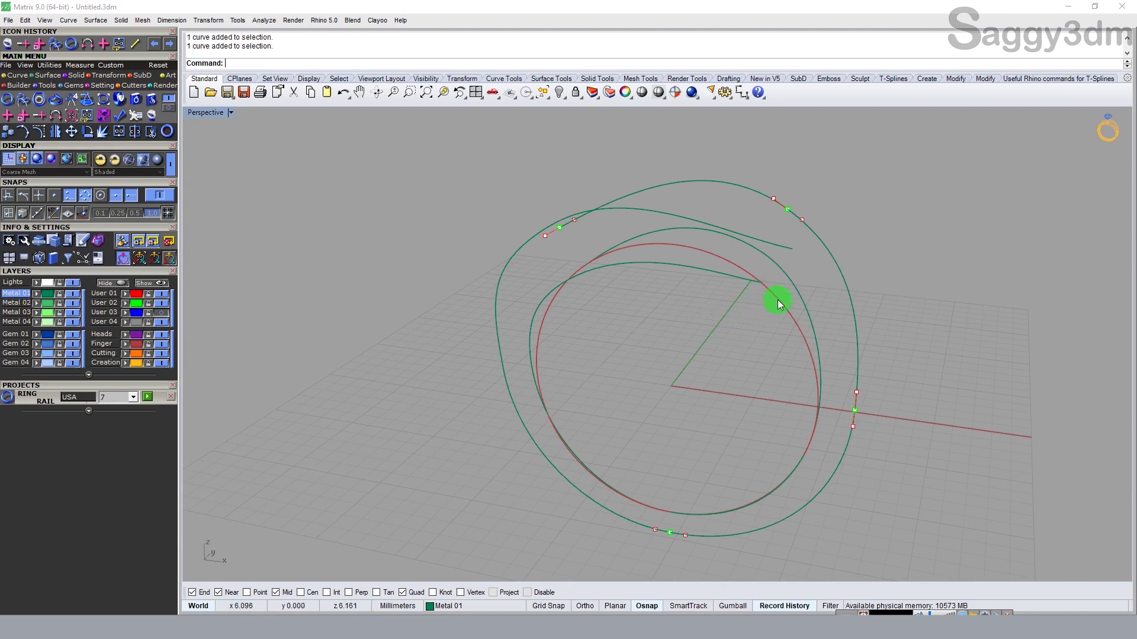
- Hide the red finger circle with the H command
{"action": "left_click", "coordinate": [799, 335]}
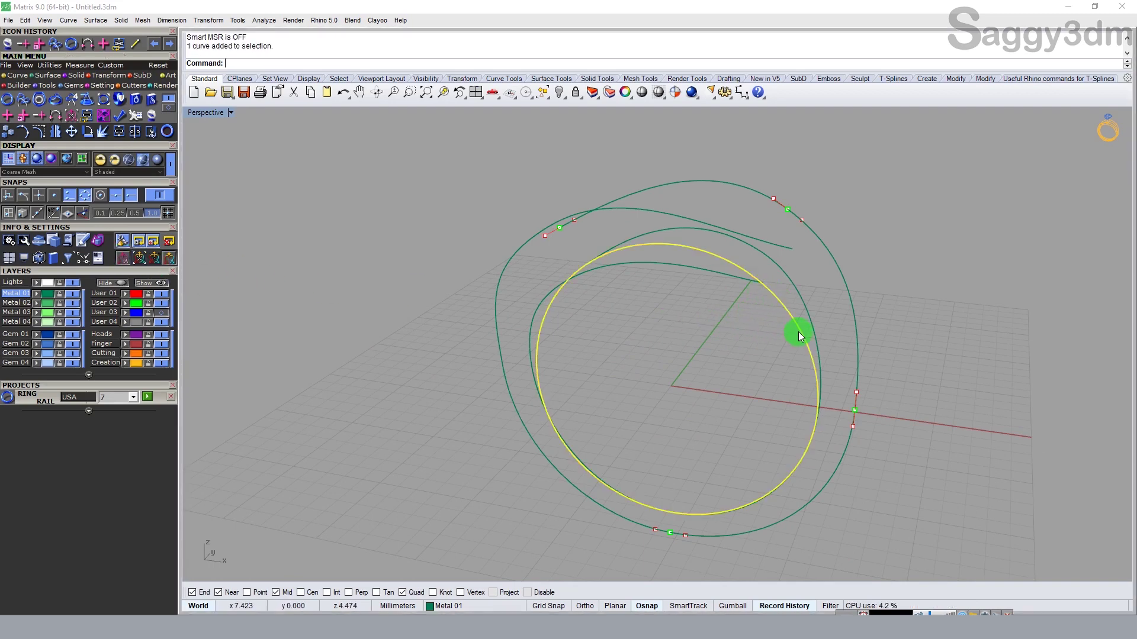
{"action": "type", "text": "h"}
{"action": "key", "text": "Return"}
{"action": "mouse_move", "coordinate": [799, 335]}
{"action": "right_mouse_down"}
{"action": "mouse_move", "coordinate": [609, 267]}
{"action": "mouse_move", "coordinate": [599, 332]}
{"action": "mouse_move", "coordinate": [524, 243]}
{"action": "mouse_move", "coordinate": [424, 221]}
{"action": "mouse_move", "coordinate": [686, 321]}
{"action": "right_mouse_up"}
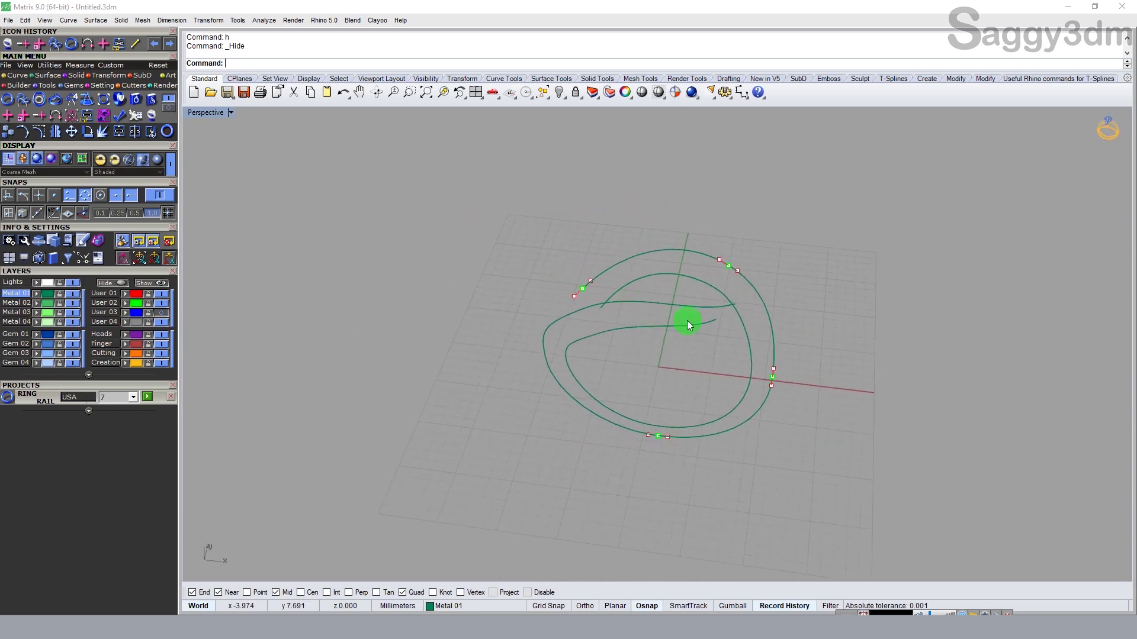
{"action": "mouse_move", "coordinate": [795, 410]}
{"action": "right_mouse_down"}
{"action": "mouse_move", "coordinate": [713, 297]}
{"action": "mouse_move", "coordinate": [644, 269]}
{"action": "mouse_move", "coordinate": [751, 373]}
{"action": "mouse_move", "coordinate": [697, 475]}
{"action": "right_mouse_up"}
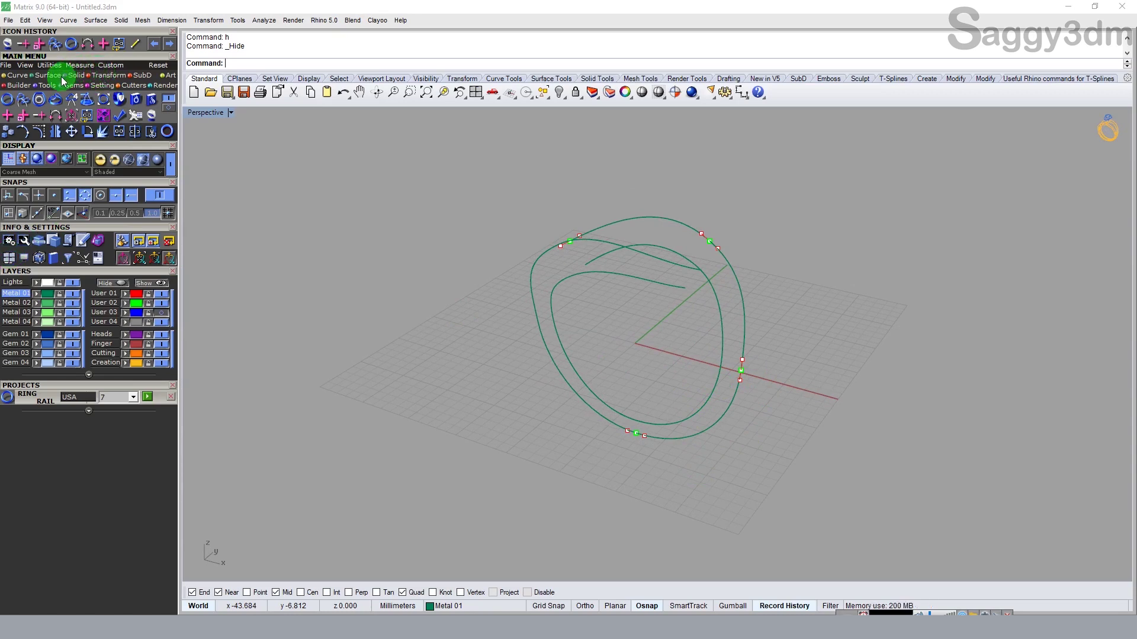
{"action": "left_click", "coordinate": [23, 102]}
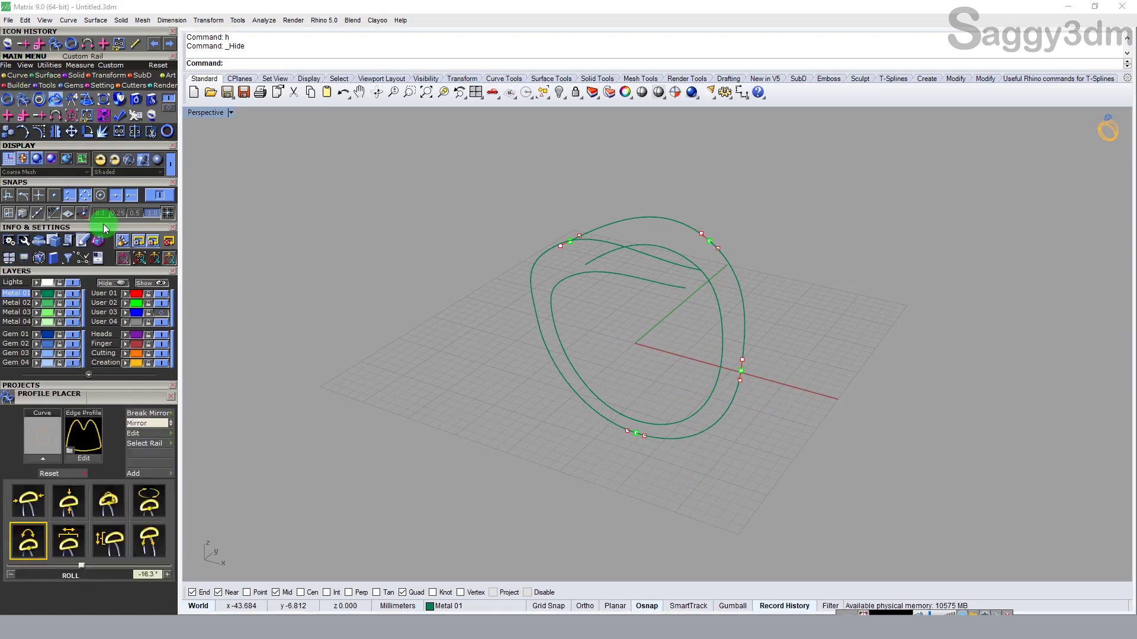
- Place a profile on the inner rail curve with Profile Placer
{"action": "left_click", "coordinate": [712, 403]}
{"action": "left_click", "coordinate": [43, 459]}
{"action": "right_click_drag", "start_coordinate": [691, 425], "coordinate": [639, 404]}
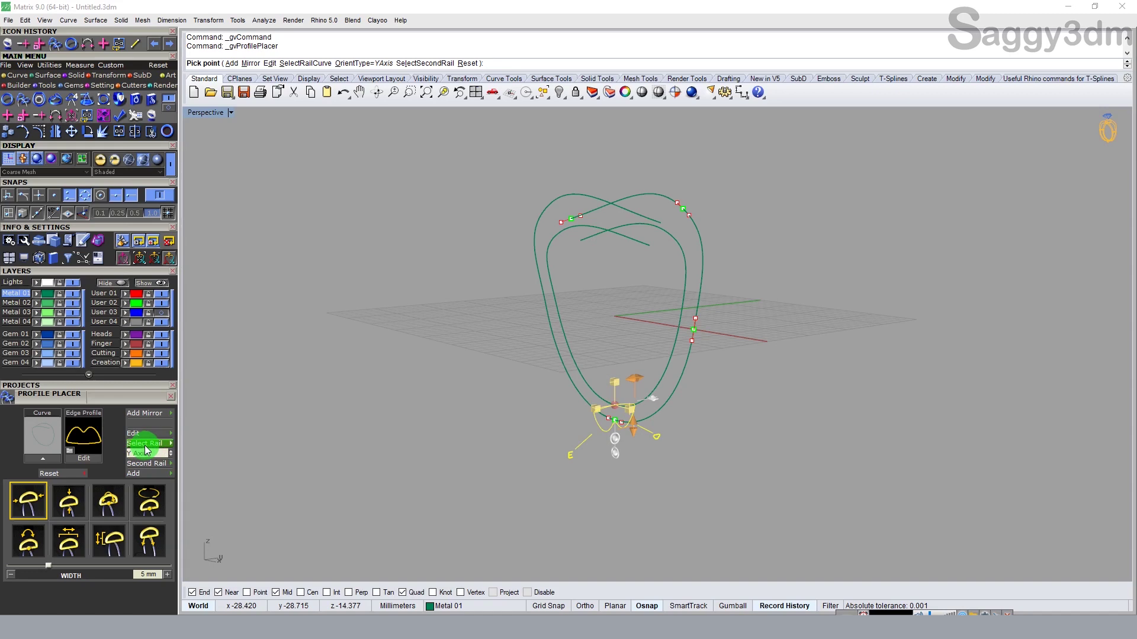
{"action": "left_click", "coordinate": [146, 445]}
{"action": "left_click", "coordinate": [662, 410]}
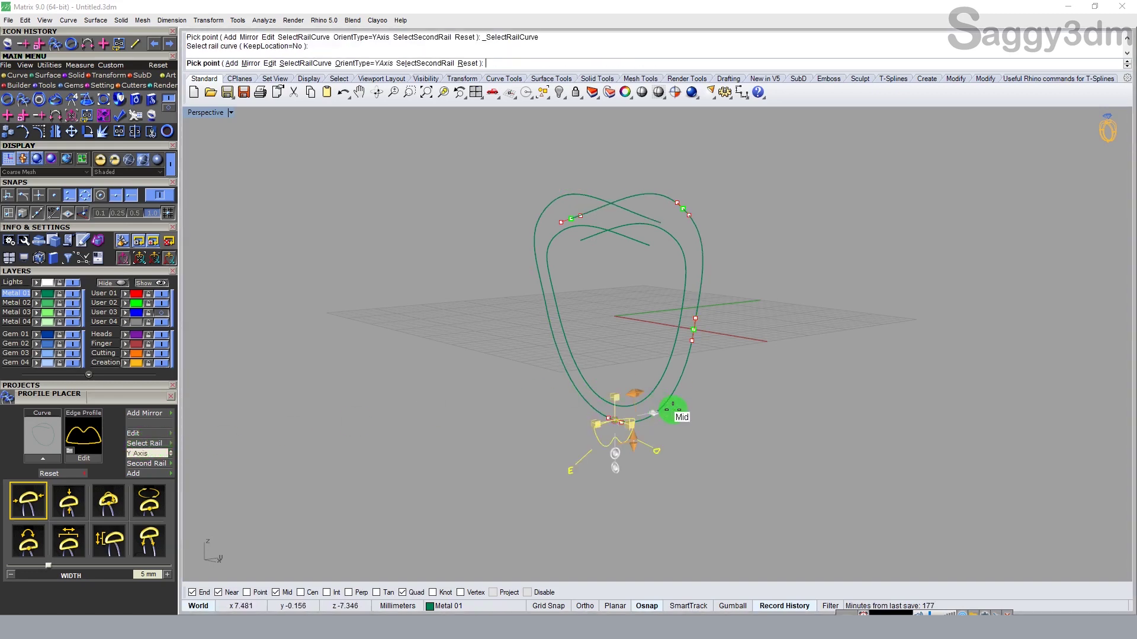
{"action": "right_click_drag", "start_coordinate": [672, 412], "coordinate": [350, 434]}
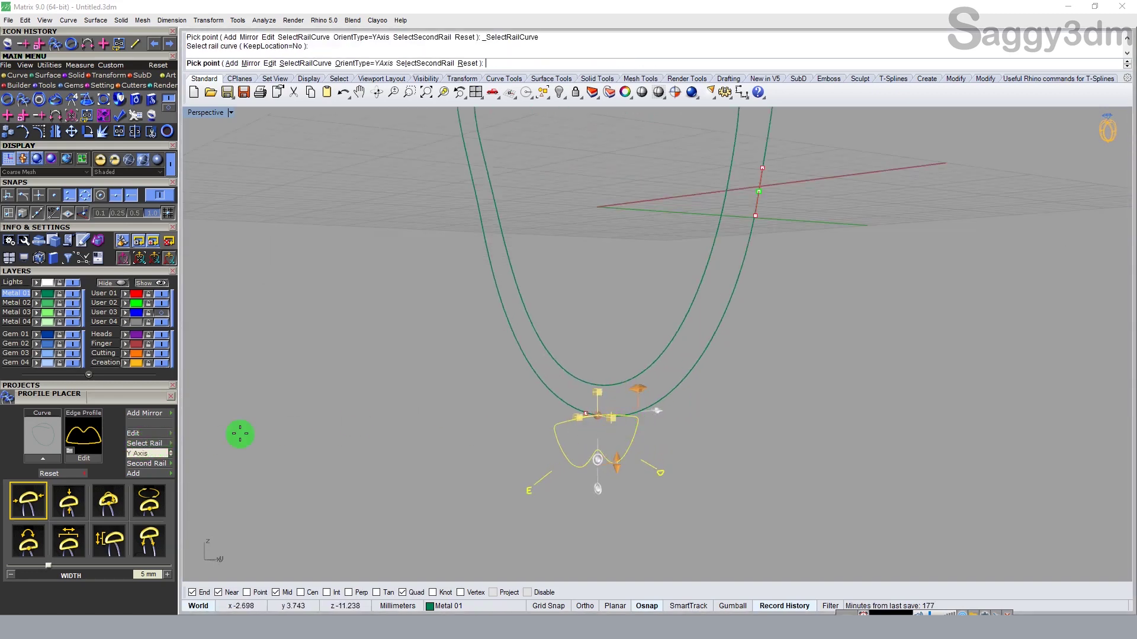
{"action": "right_click_drag", "start_coordinate": [667, 387], "coordinate": [691, 383]}
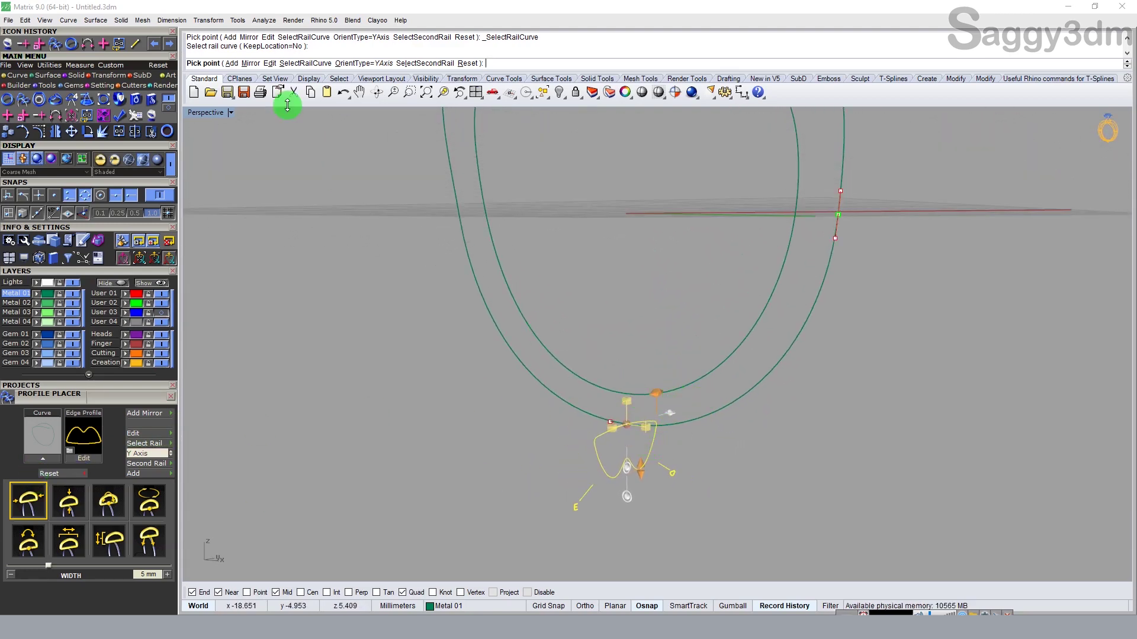
- Delete the placed profile and restart Profile Placer with SelectSecondRail
{"action": "left_click", "coordinate": [270, 63]}
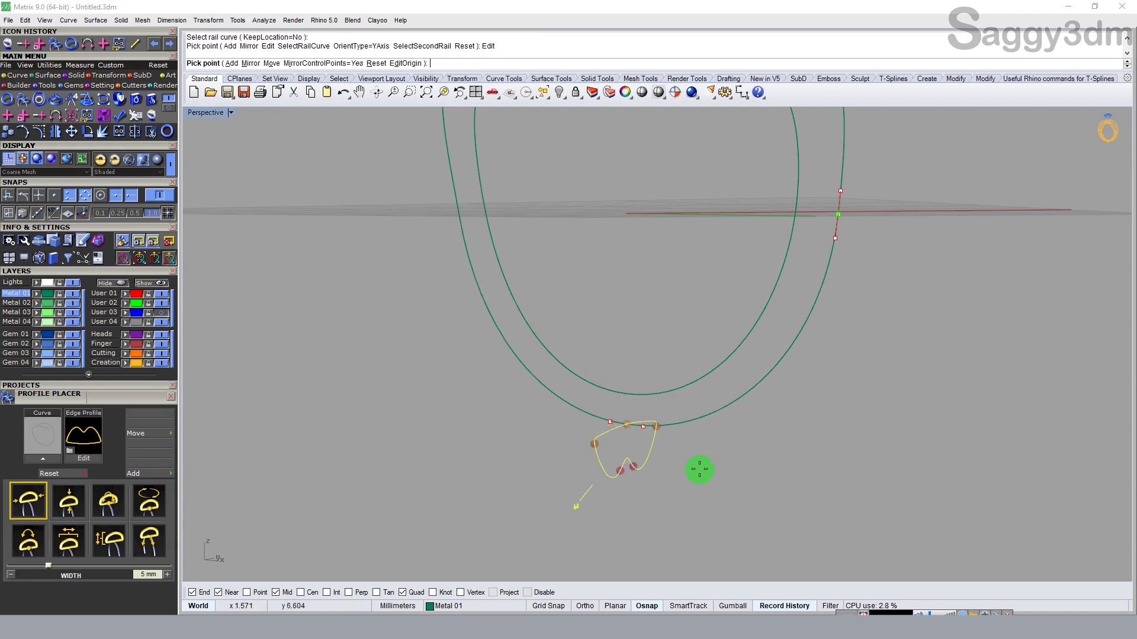
{"action": "right_click", "coordinate": [631, 425]}
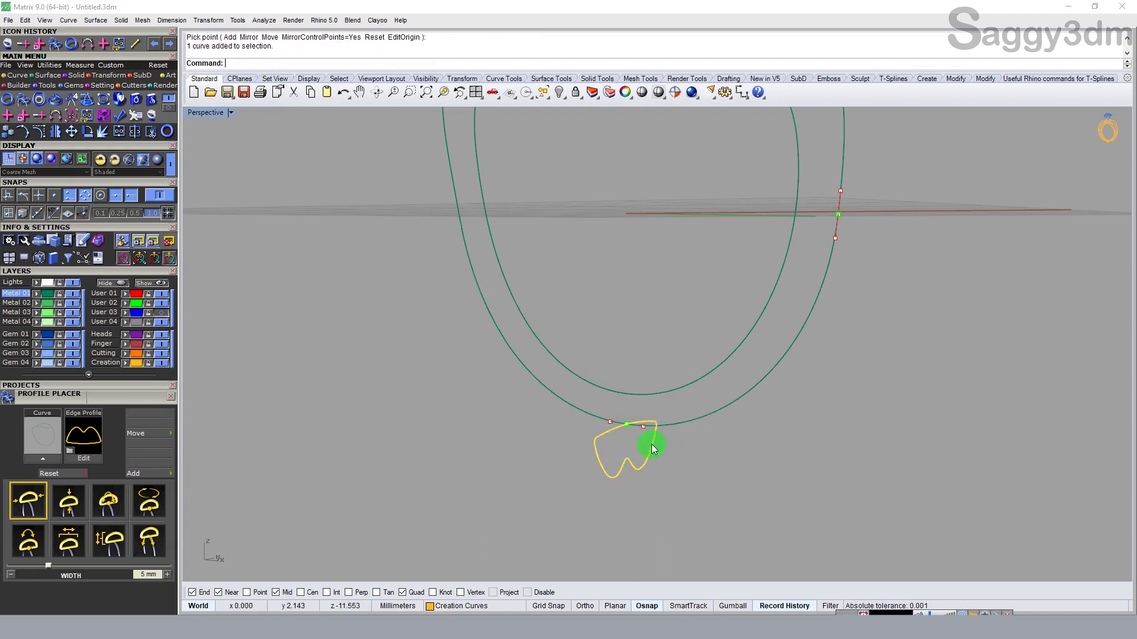
{"action": "key", "text": "Delete"}
{"action": "left_click", "coordinate": [47, 453]}
{"action": "right_click_drag", "start_coordinate": [669, 446], "coordinate": [652, 367]}
{"action": "left_click", "coordinate": [435, 63]}
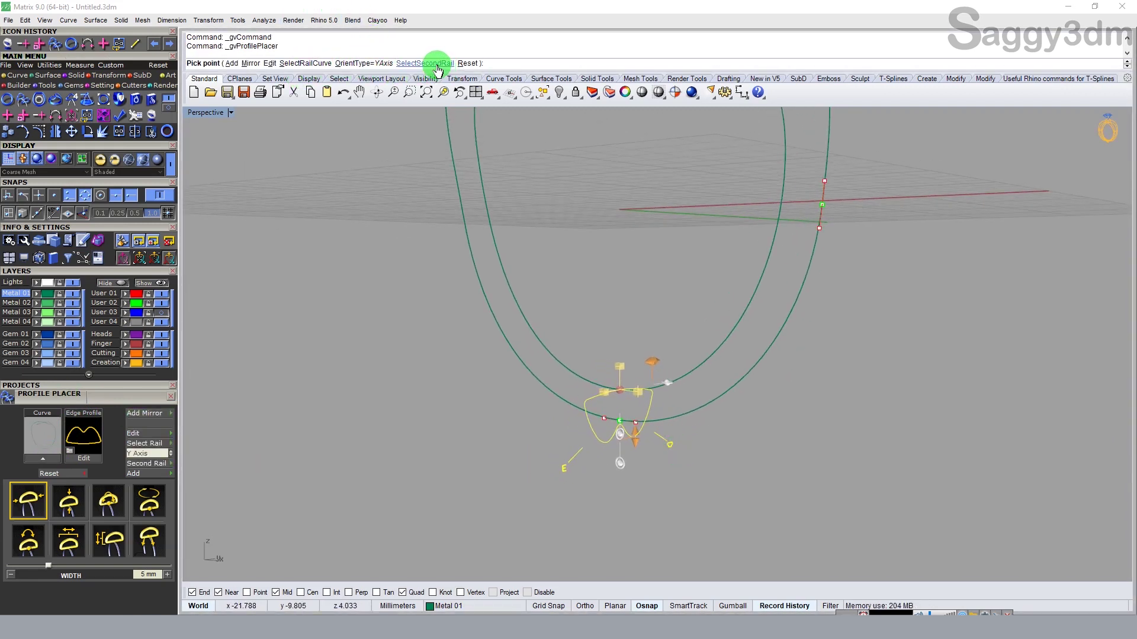
- Use the outer curve as second rail and set the profile width to 2.7 mm
{"action": "left_click", "coordinate": [680, 418]}
{"action": "mouse_move", "coordinate": [680, 350]}
{"action": "right_mouse_down"}
{"action": "mouse_move", "coordinate": [638, 449]}
{"action": "mouse_move", "coordinate": [628, 358]}
{"action": "right_mouse_up"}
{"action": "left_click_drag", "start_coordinate": [613, 370], "coordinate": [592, 367]}
{"action": "right_click_drag", "start_coordinate": [591, 367], "coordinate": [680, 388]}
- Choose profileDefault from the Shank Profile library
{"action": "left_click", "coordinate": [87, 444]}
{"action": "left_click", "coordinate": [519, 308]}
{"action": "left_click", "coordinate": [77, 120]}
{"action": "left_click", "coordinate": [118, 303]}
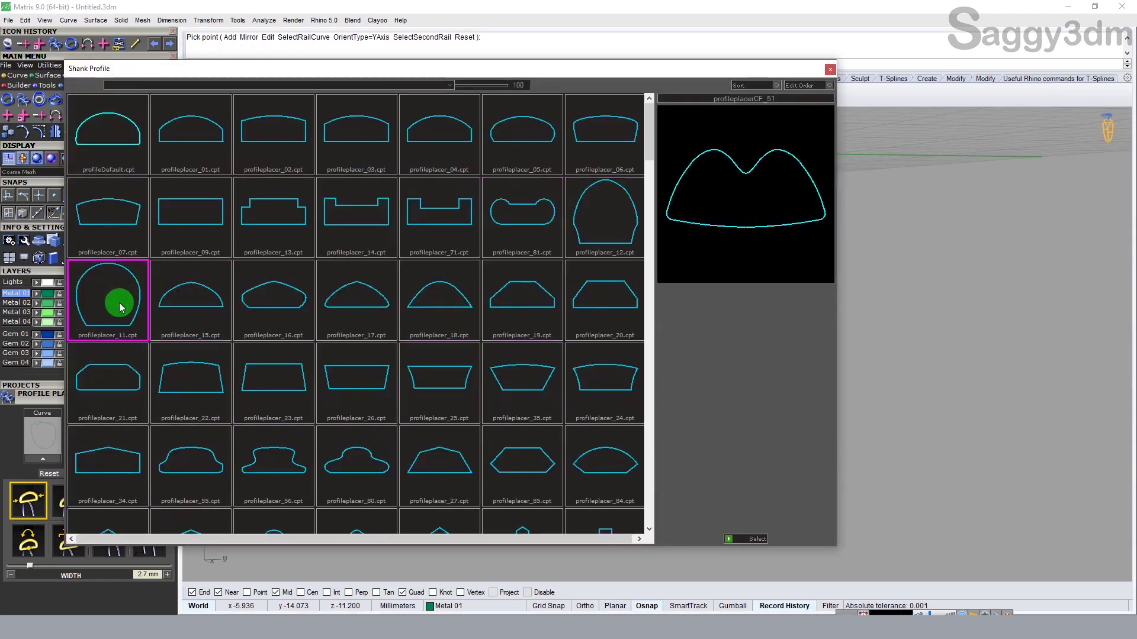
{"action": "left_click", "coordinate": [130, 136]}
{"action": "double_click", "coordinate": [131, 140]}
{"action": "mouse_move", "coordinate": [776, 381]}
{"action": "right_mouse_down"}
{"action": "mouse_move", "coordinate": [753, 297]}
{"action": "mouse_move", "coordinate": [705, 383]}
{"action": "right_mouse_up"}
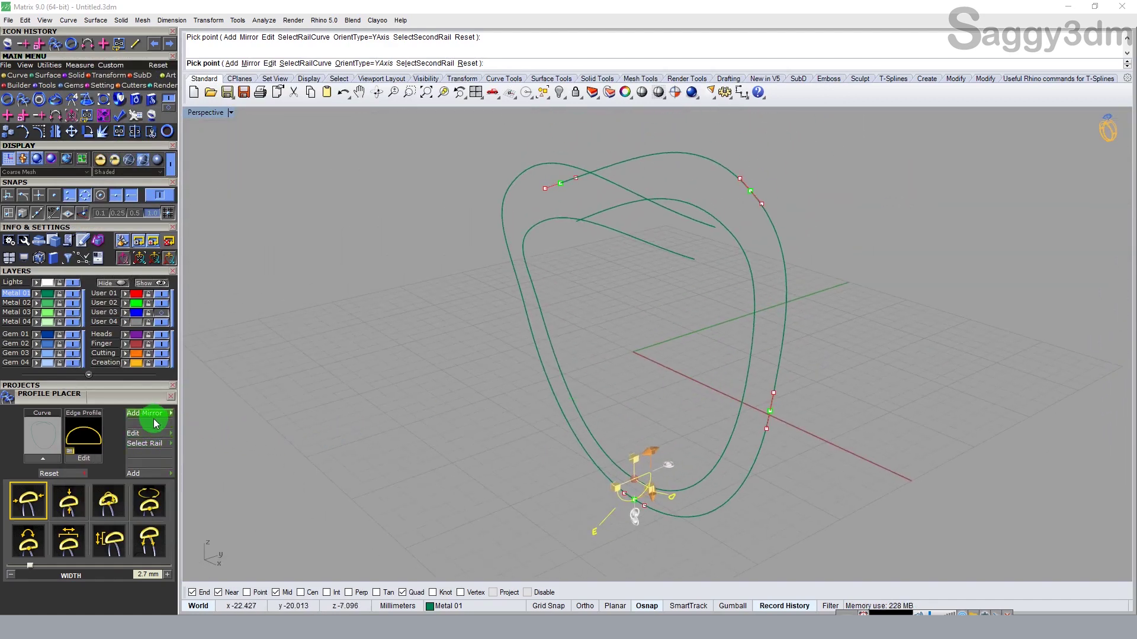
- Add a second profile at 40.5% along the rail and turn on Mirror
{"action": "left_click", "coordinate": [147, 474]}
{"action": "right_click_drag", "start_coordinate": [655, 500], "coordinate": [691, 482]}
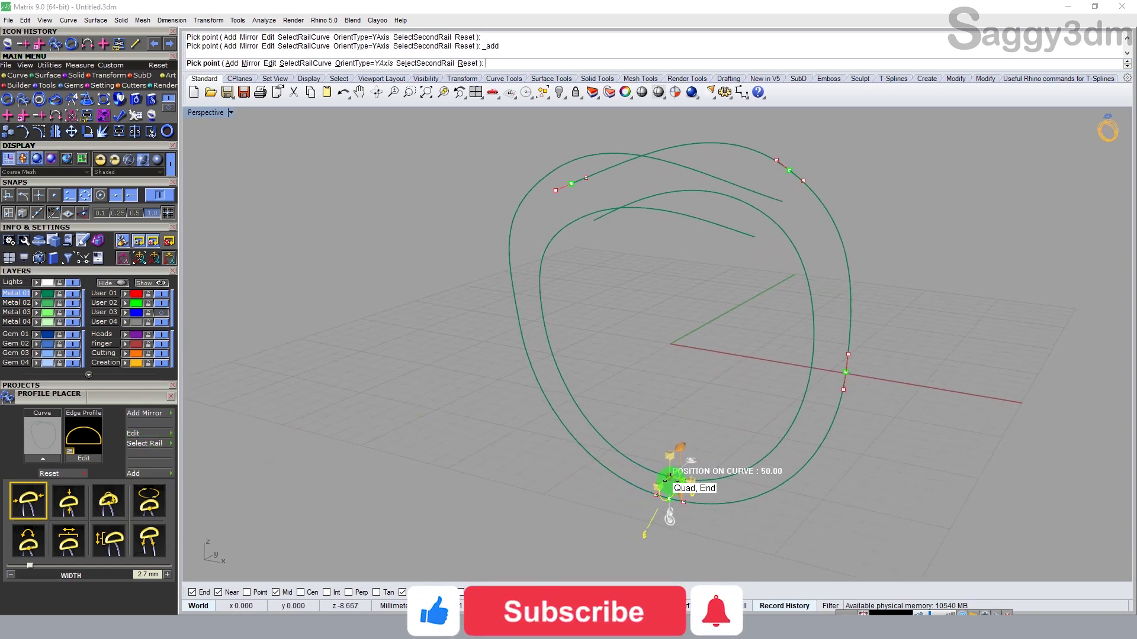
{"action": "left_click", "coordinate": [142, 415]}
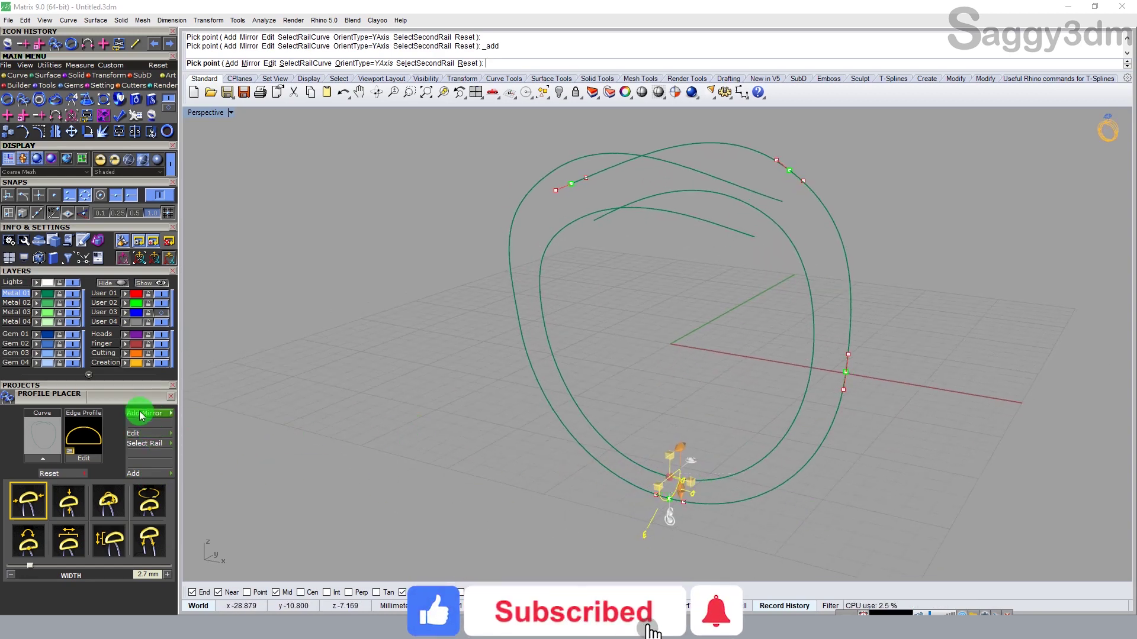
{"action": "mouse_move", "coordinate": [672, 473]}
{"action": "left_mouse_down"}
{"action": "mouse_move", "coordinate": [798, 457]}
{"action": "mouse_move", "coordinate": [805, 467]}
{"action": "left_mouse_up"}
{"action": "left_click", "coordinate": [145, 429]}
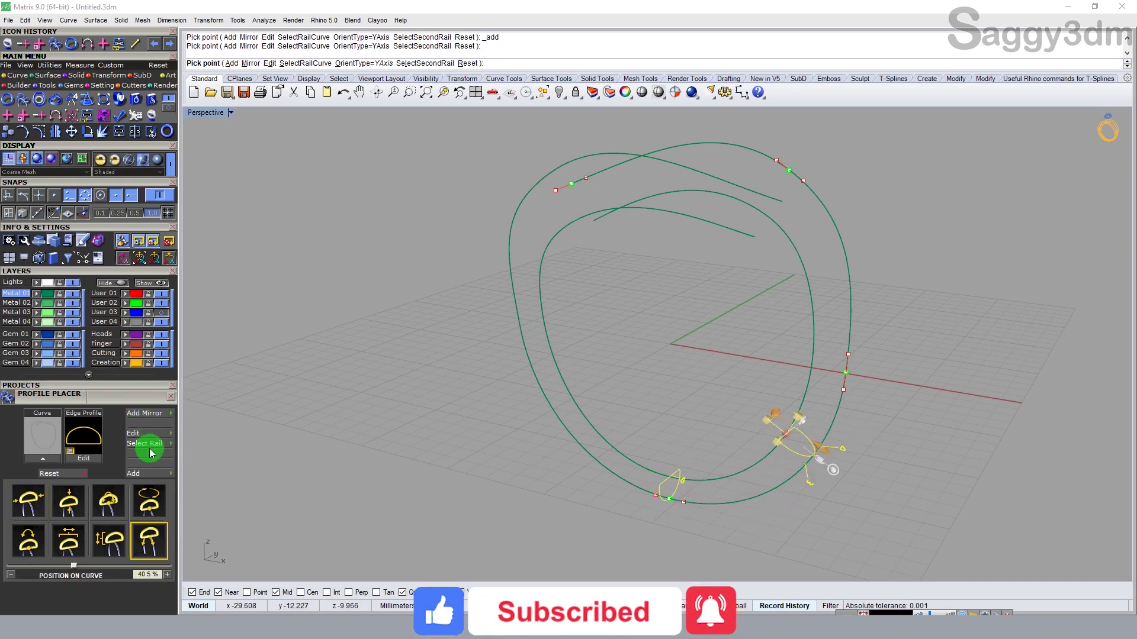
{"action": "left_click", "coordinate": [148, 420]}
{"action": "left_click", "coordinate": [152, 449]}
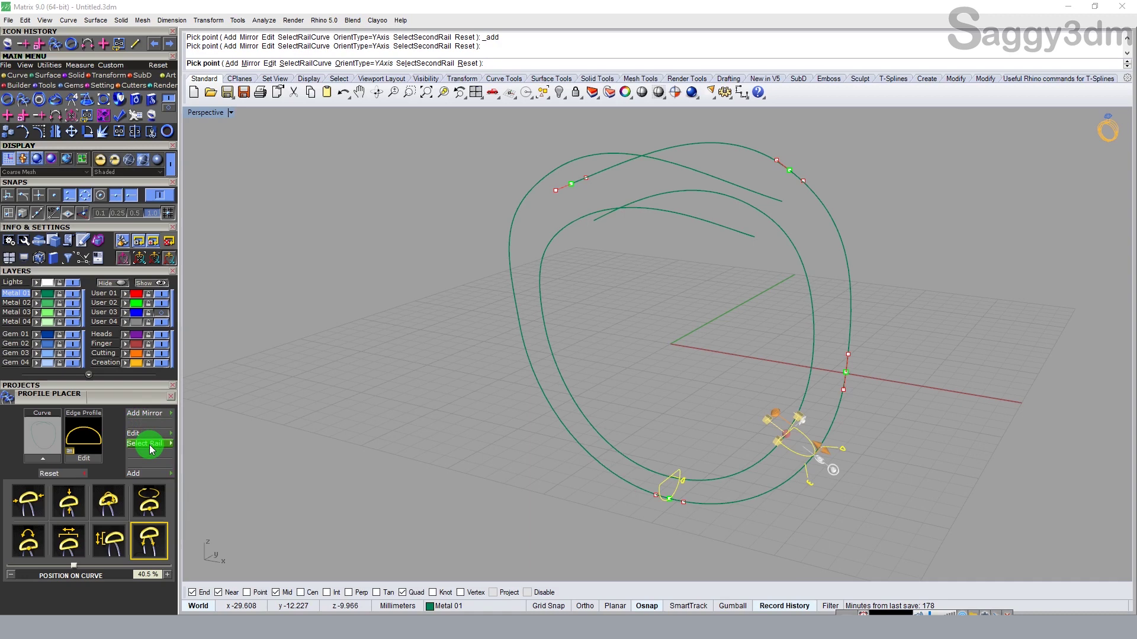
{"action": "left_click", "coordinate": [156, 423]}
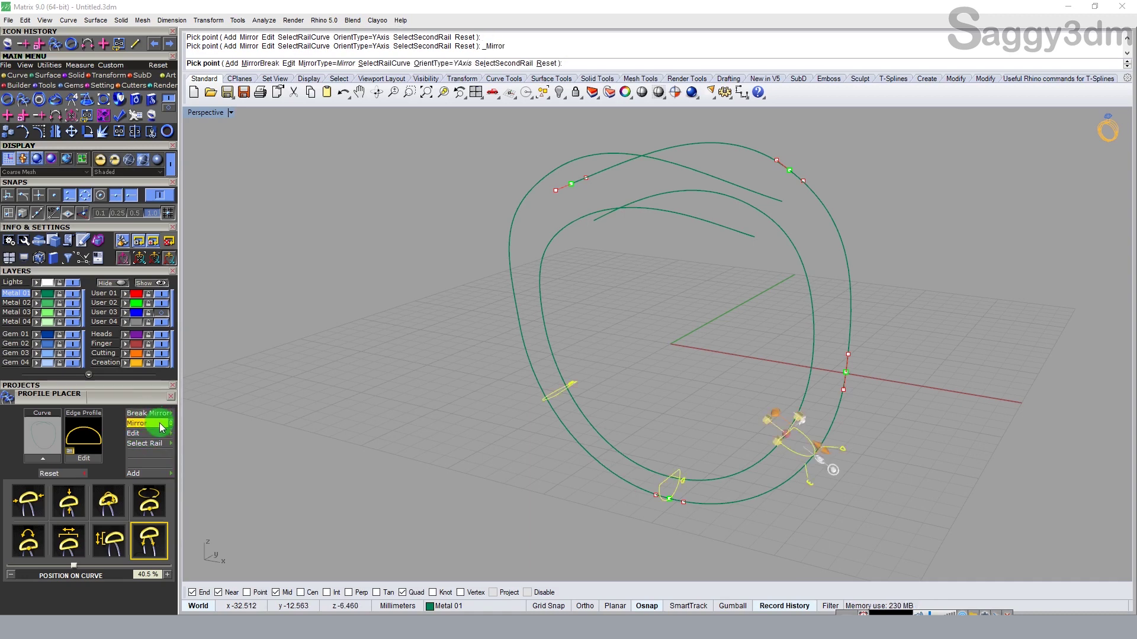
- Set profile mirroring to RotateMirror and pick the inner curve as rail
{"action": "left_click", "coordinate": [161, 426]}
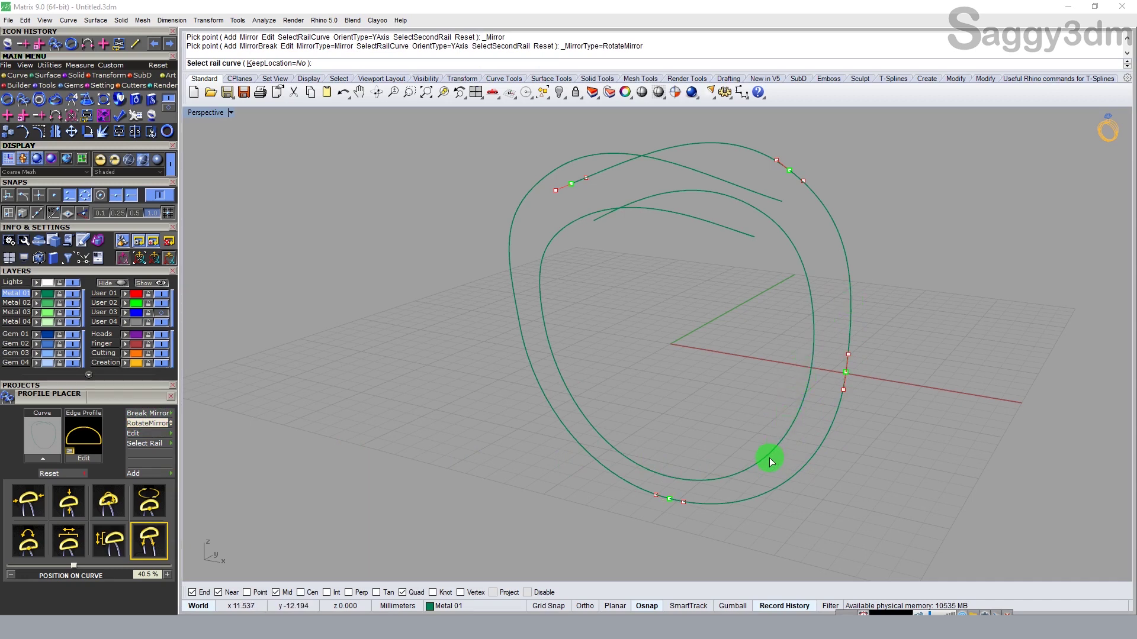
{"action": "right_click_drag", "start_coordinate": [787, 414], "coordinate": [782, 395]}
{"action": "left_click", "coordinate": [152, 423]}
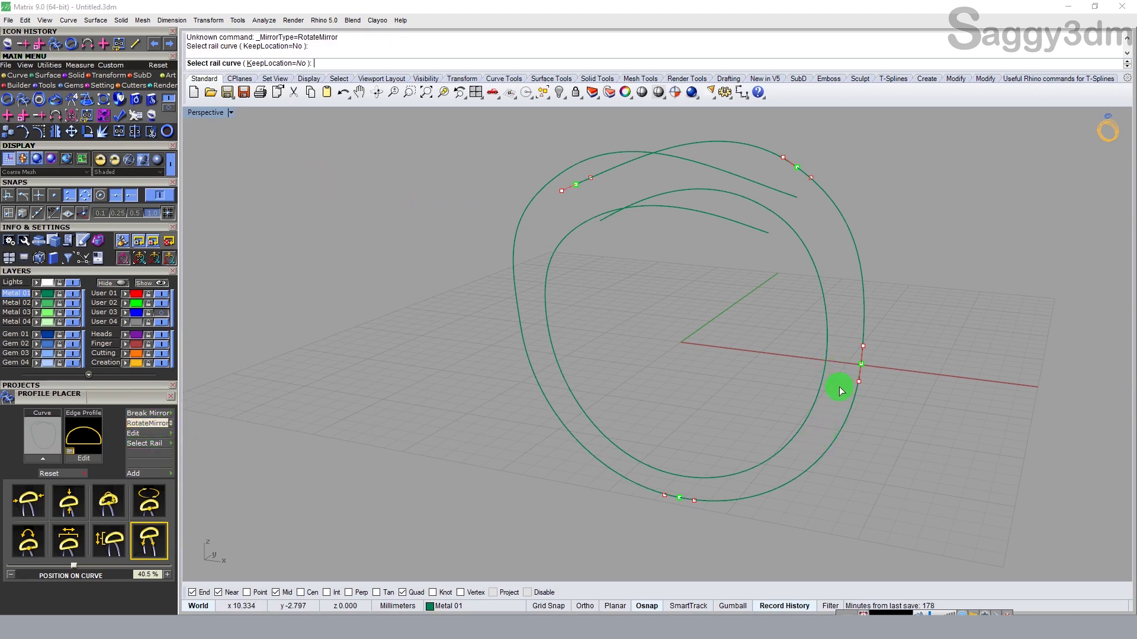
{"action": "left_click", "coordinate": [811, 414]}
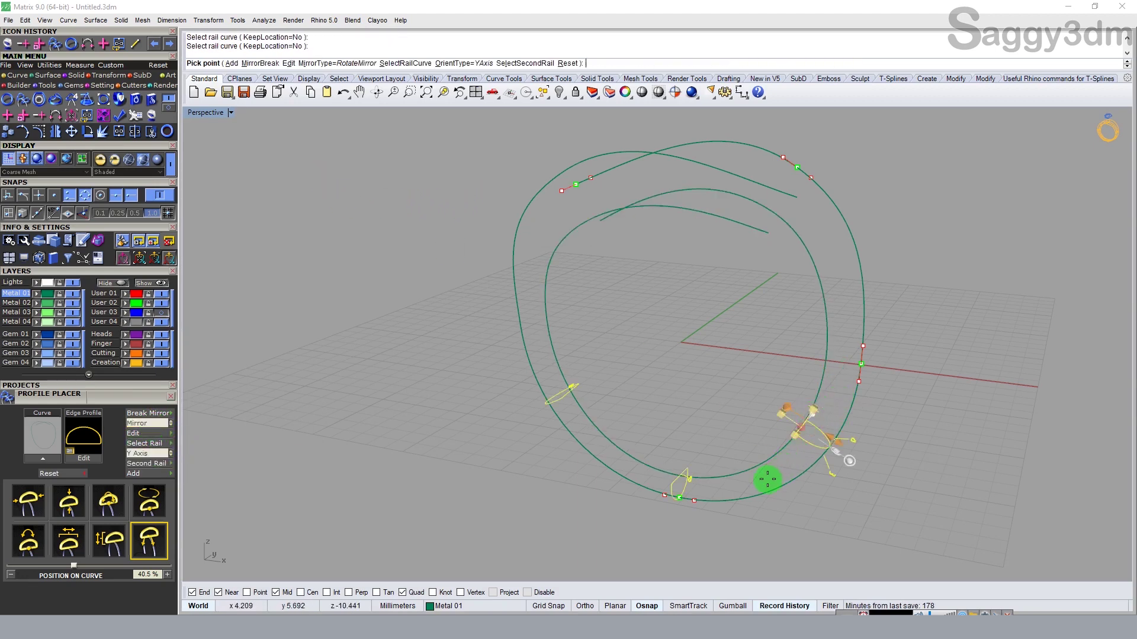
{"action": "right_click_drag", "start_coordinate": [819, 438], "coordinate": [825, 449]}
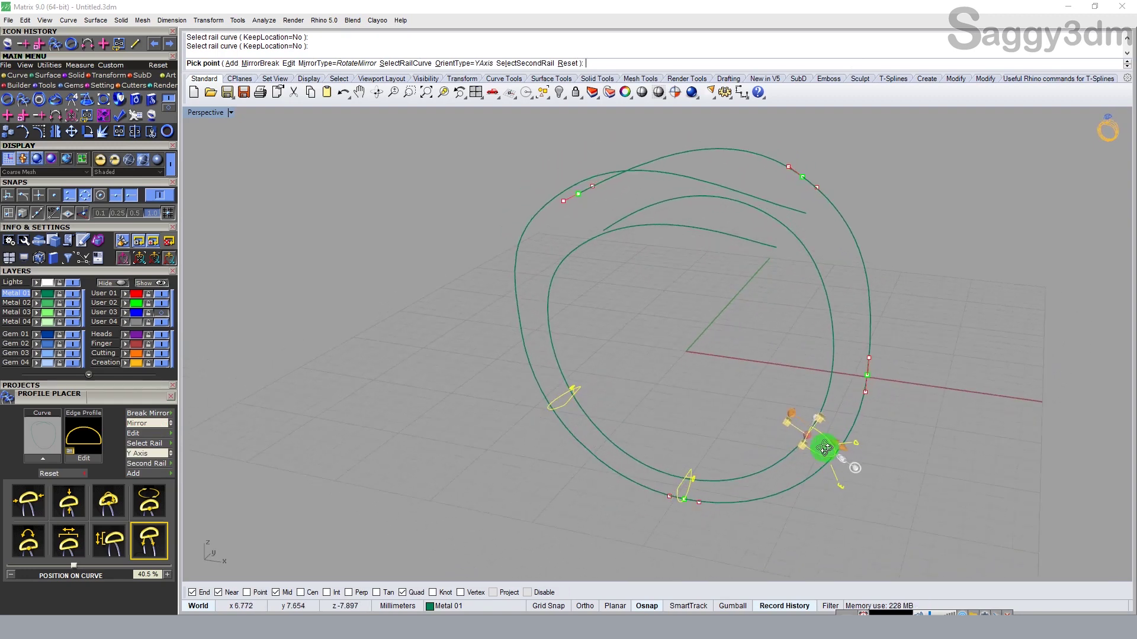
{"action": "left_click", "coordinate": [155, 424]}
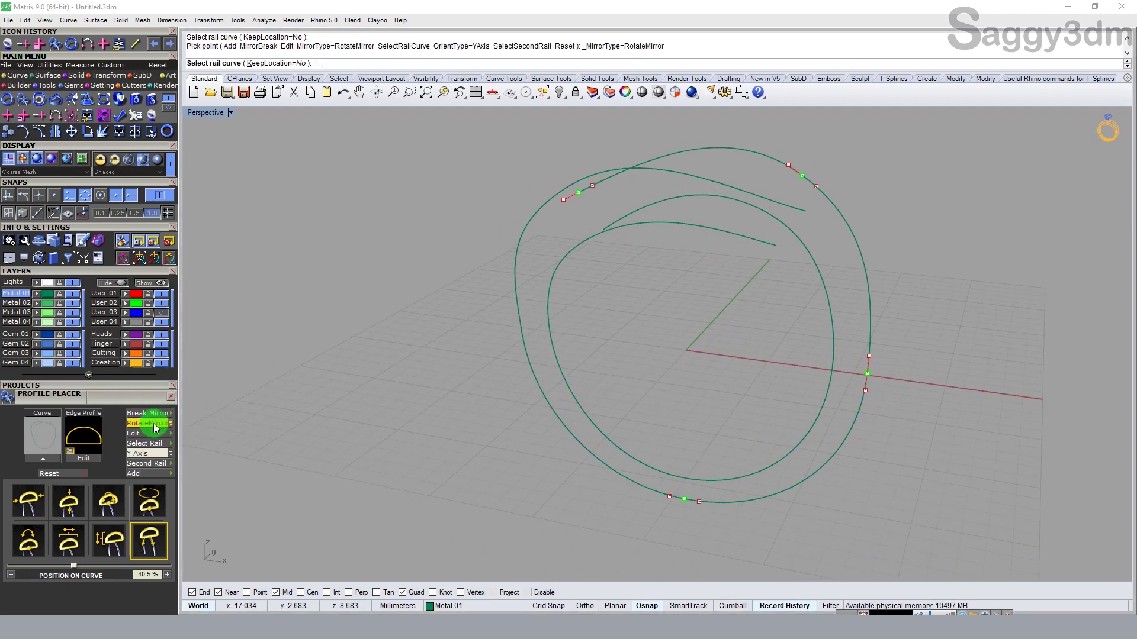
{"action": "left_click", "coordinate": [823, 421]}
{"action": "right_click_drag", "start_coordinate": [809, 403], "coordinate": [782, 395]}
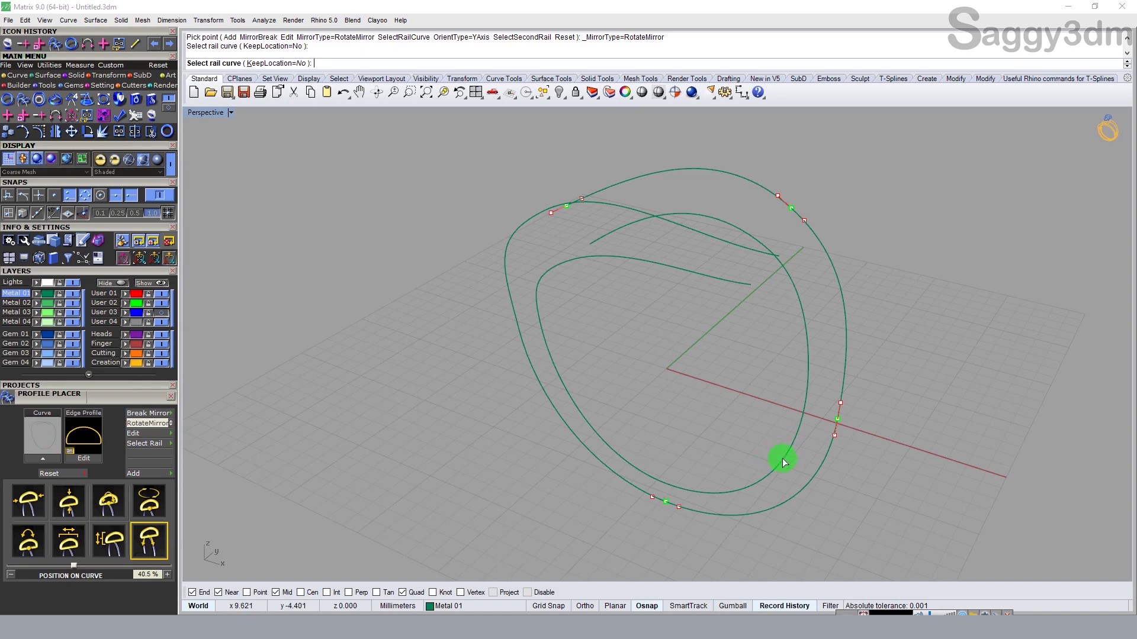
- With KeepLocation=Yes and the outer curve as second rail, place a profile at the upper left
{"action": "left_click", "coordinate": [276, 64]}
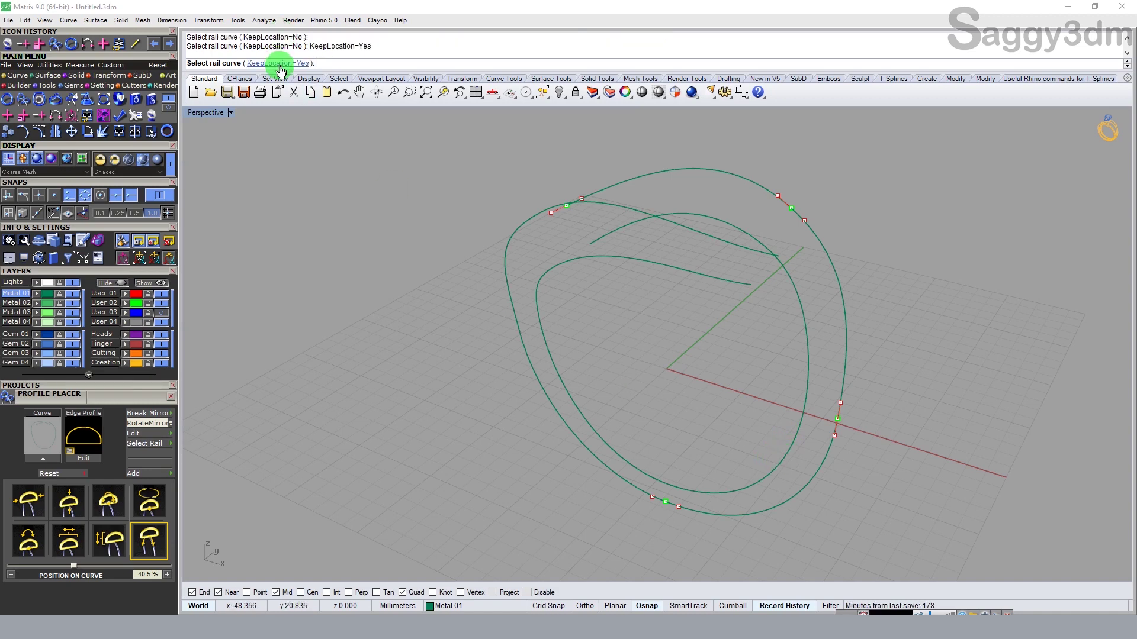
{"action": "left_click", "coordinate": [812, 474]}
{"action": "mouse_move", "coordinate": [774, 475]}
{"action": "right_mouse_down"}
{"action": "mouse_move", "coordinate": [770, 355]}
{"action": "mouse_move", "coordinate": [813, 461]}
{"action": "right_mouse_up"}
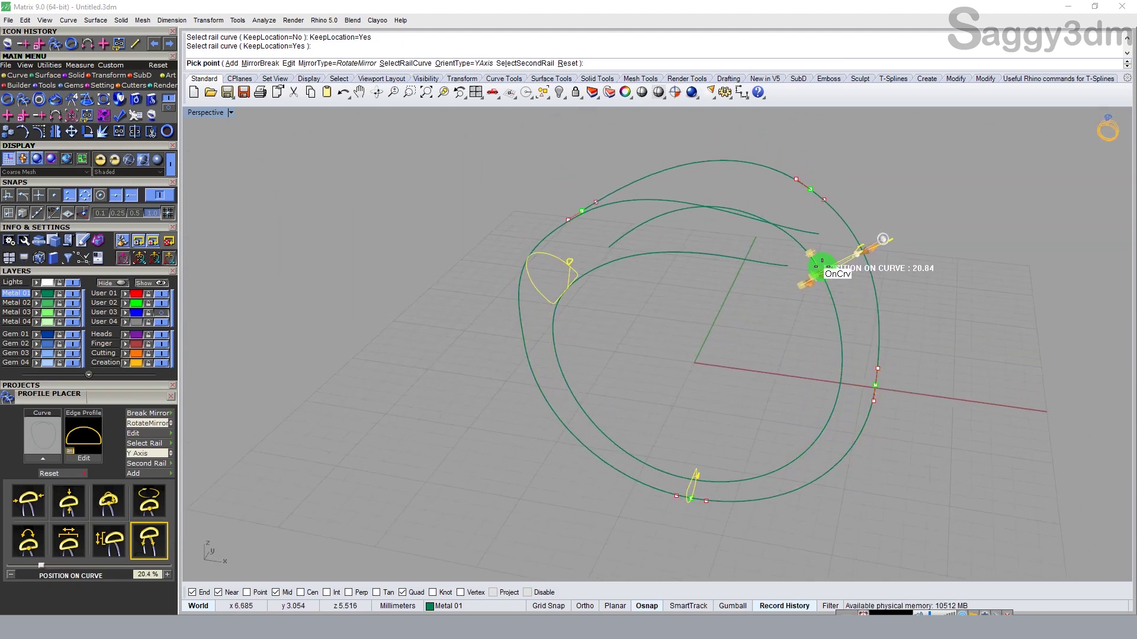
{"action": "right_click_drag", "start_coordinate": [795, 284], "coordinate": [812, 341]}
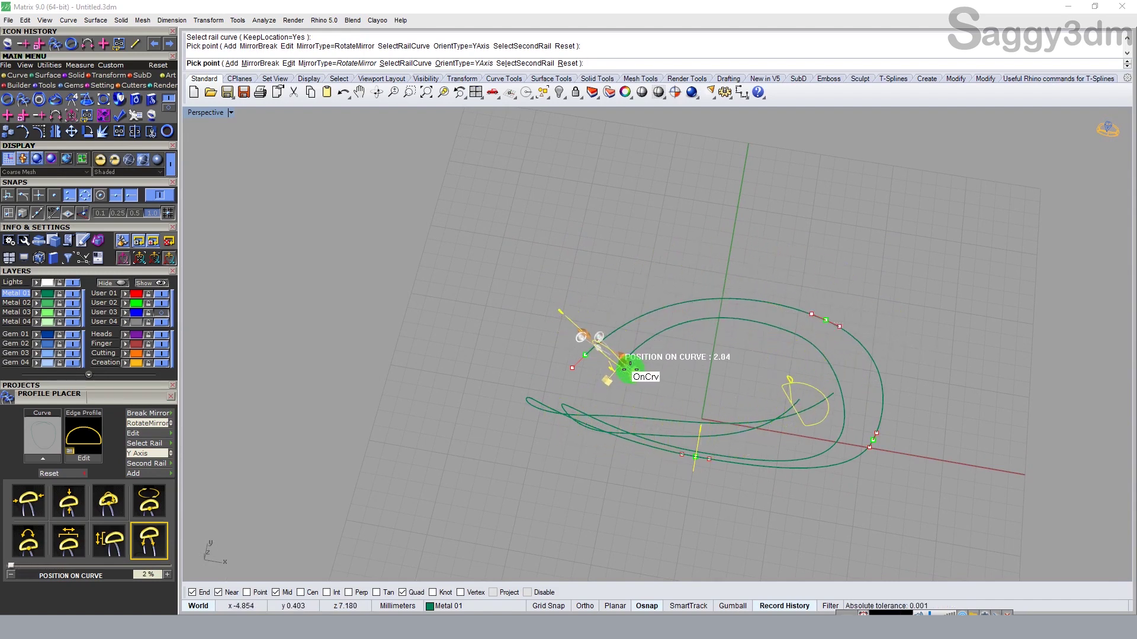
{"action": "right_click_drag", "start_coordinate": [665, 330], "coordinate": [709, 310]}
{"action": "scroll", "coordinate": [666, 304], "scroll_direction": "up", "scroll_amount": 5}
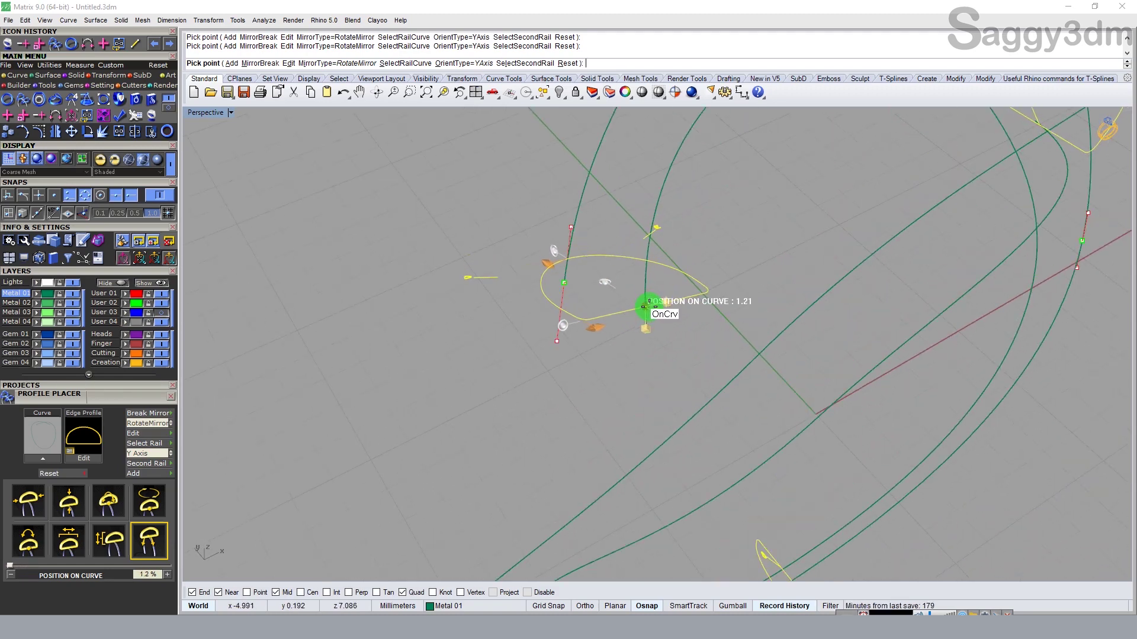
{"action": "scroll", "coordinate": [704, 316], "scroll_direction": "down", "scroll_amount": 3}
{"action": "mouse_move", "coordinate": [885, 283]}
{"action": "right_mouse_down"}
{"action": "mouse_move", "coordinate": [770, 313]}
{"action": "mouse_move", "coordinate": [807, 320]}
{"action": "mouse_move", "coordinate": [850, 411]}
{"action": "mouse_move", "coordinate": [803, 396]}
{"action": "mouse_move", "coordinate": [842, 356]}
{"action": "mouse_move", "coordinate": [821, 361]}
{"action": "right_mouse_up"}
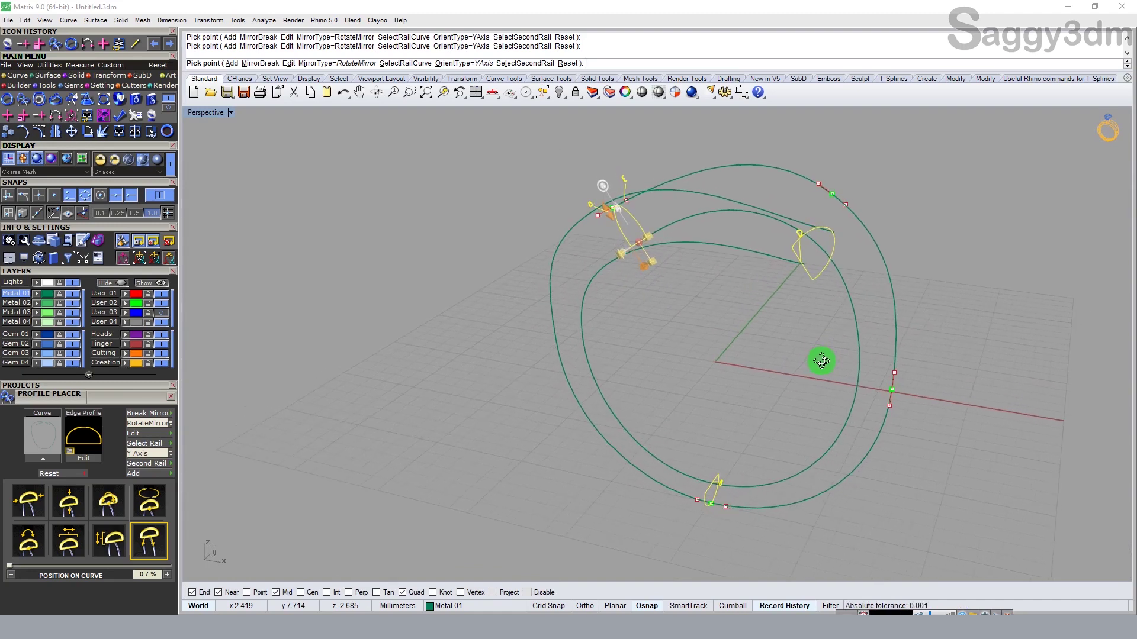
{"action": "mouse_move", "coordinate": [822, 360]}
{"action": "right_mouse_down"}
{"action": "mouse_move", "coordinate": [827, 370]}
{"action": "mouse_move", "coordinate": [823, 343]}
{"action": "mouse_move", "coordinate": [816, 368]}
{"action": "right_mouse_up"}
{"action": "right_click", "coordinate": [800, 349]}
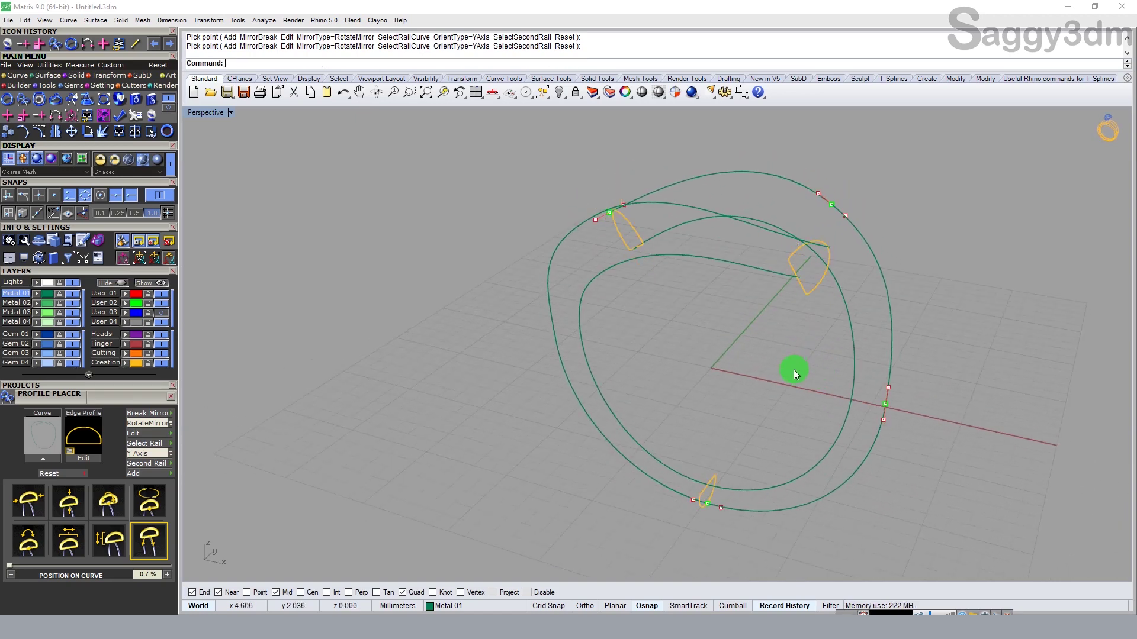
- Run Sweep2 with the inner and outer curves as rails and the profiles as cross sections
{"action": "type", "text": "Swep2"}
{"action": "key", "text": "Return"}
{"action": "mouse_move", "coordinate": [868, 311]}
{"action": "right_mouse_down"}
{"action": "mouse_move", "coordinate": [850, 279]}
{"action": "mouse_move", "coordinate": [873, 288]}
{"action": "mouse_move", "coordinate": [850, 373]}
{"action": "right_mouse_up"}
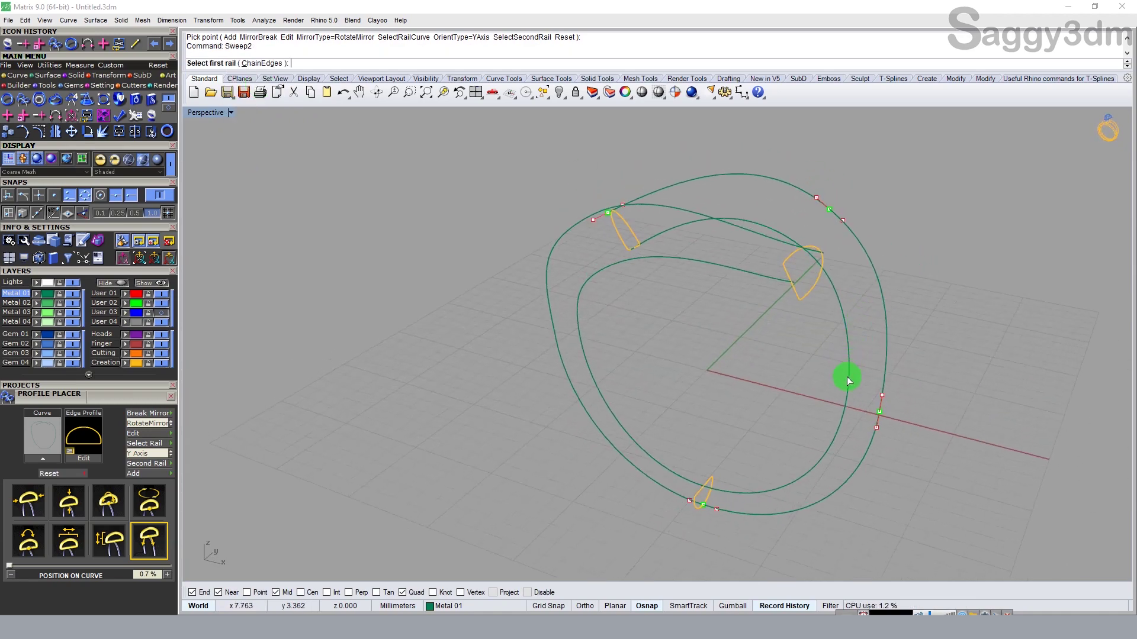
{"action": "left_click", "coordinate": [847, 377]}
{"action": "left_click", "coordinate": [883, 379]}
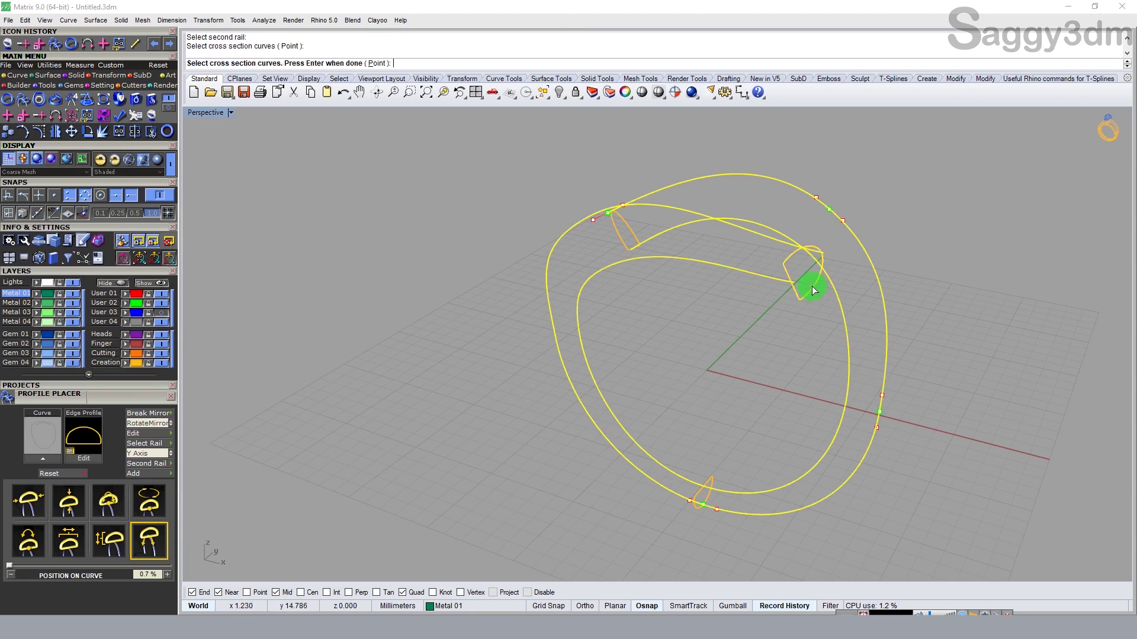
{"action": "left_click", "coordinate": [703, 481]}
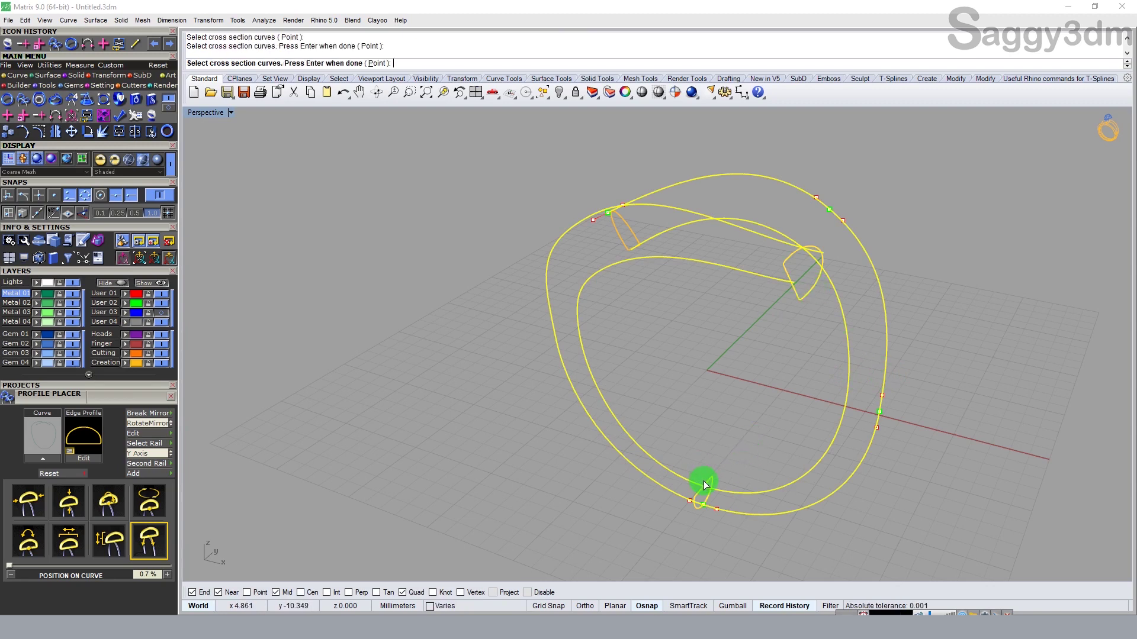
{"action": "left_click", "coordinate": [623, 240]}
{"action": "mouse_move", "coordinate": [623, 239]}
{"action": "right_mouse_down"}
{"action": "mouse_move", "coordinate": [939, 275]}
{"action": "mouse_move", "coordinate": [862, 322]}
{"action": "mouse_move", "coordinate": [919, 318]}
{"action": "right_mouse_up"}
{"action": "key", "text": "Return"}
{"action": "key", "text": "Return"}
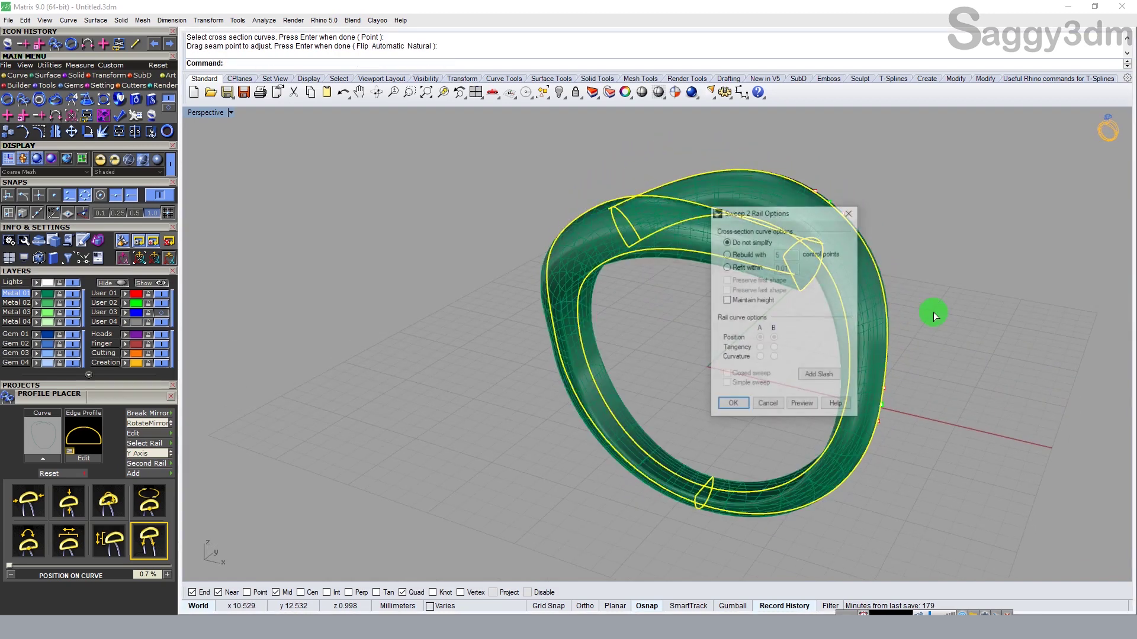
- Enable Maintain height, preview the swept ring, and accept the sweep
{"action": "right_click_drag", "start_coordinate": [1032, 319], "coordinate": [1009, 401]}
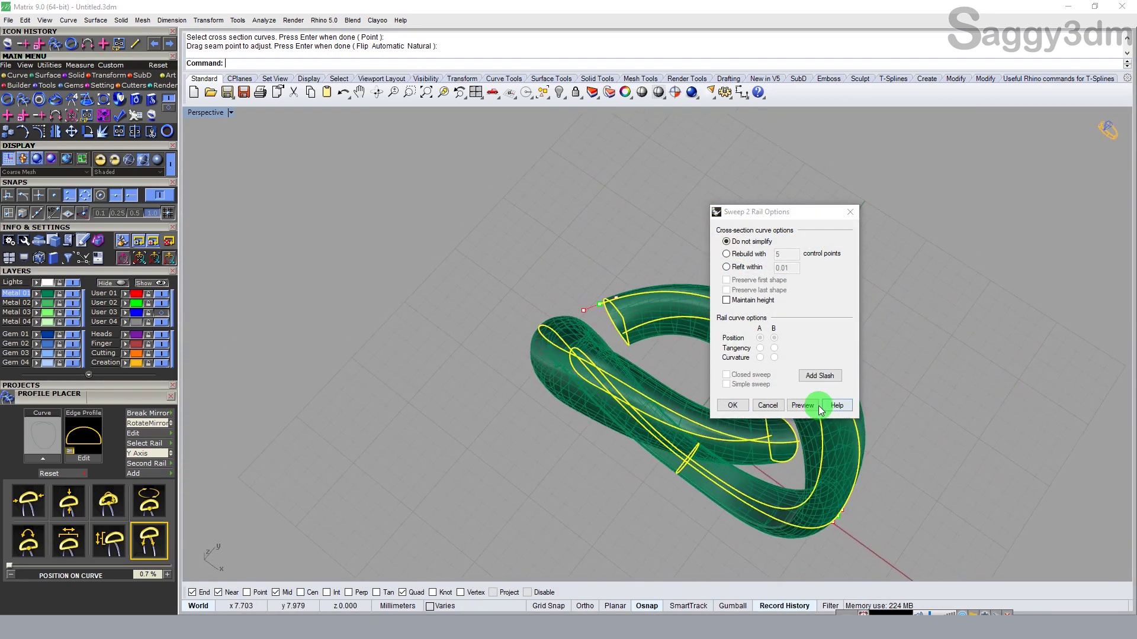
{"action": "left_click", "coordinate": [747, 298]}
{"action": "left_click", "coordinate": [802, 407]}
{"action": "mouse_move", "coordinate": [908, 426]}
{"action": "right_mouse_down"}
{"action": "mouse_move", "coordinate": [602, 382]}
{"action": "mouse_move", "coordinate": [626, 426]}
{"action": "mouse_move", "coordinate": [728, 437]}
{"action": "right_mouse_up"}
{"action": "left_click", "coordinate": [730, 409]}
- Select the profile curve at the ring's open end
{"action": "mouse_move", "coordinate": [714, 295]}
{"action": "right_mouse_down"}
{"action": "mouse_move", "coordinate": [722, 335]}
{"action": "mouse_move", "coordinate": [724, 221]}
{"action": "mouse_move", "coordinate": [821, 168]}
{"action": "mouse_move", "coordinate": [883, 167]}
{"action": "mouse_move", "coordinate": [903, 338]}
{"action": "mouse_move", "coordinate": [685, 370]}
{"action": "right_mouse_up"}
{"action": "mouse_move", "coordinate": [758, 381]}
{"action": "right_mouse_down"}
{"action": "mouse_move", "coordinate": [584, 276]}
{"action": "mouse_move", "coordinate": [687, 251]}
{"action": "mouse_move", "coordinate": [668, 235]}
{"action": "mouse_move", "coordinate": [624, 287]}
{"action": "mouse_move", "coordinate": [699, 236]}
{"action": "right_mouse_up"}
{"action": "left_click", "coordinate": [699, 236]}
{"action": "key", "text": "Return"}
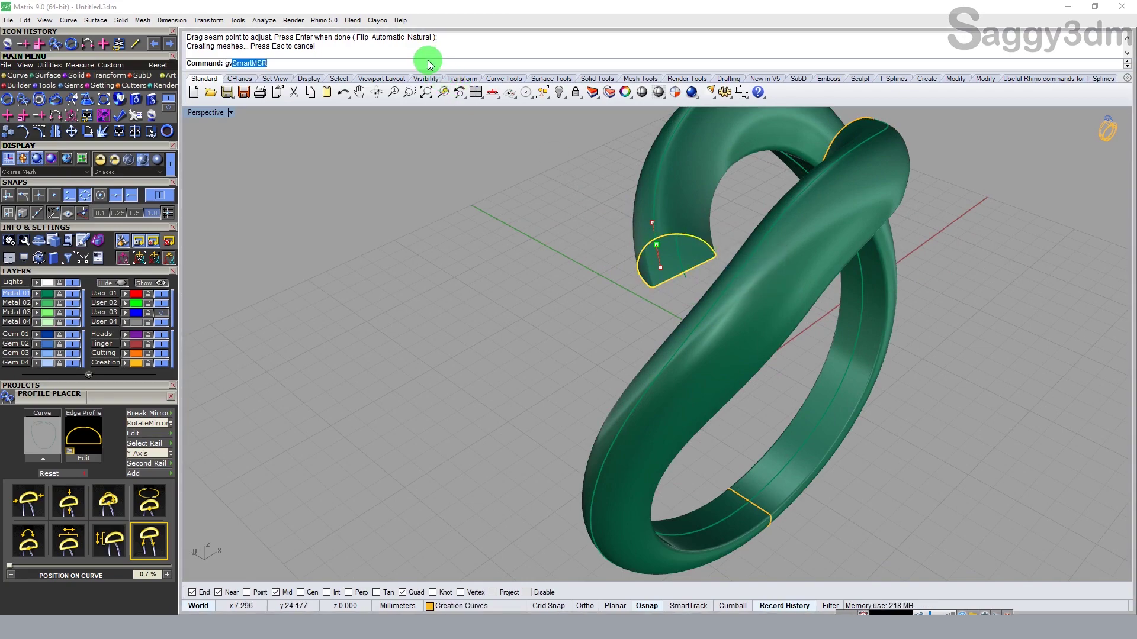
- Widen the open-end profile to 4.79 mm with the Profile command
{"action": "type", "text": "Profile"}
{"action": "key", "text": "Return"}
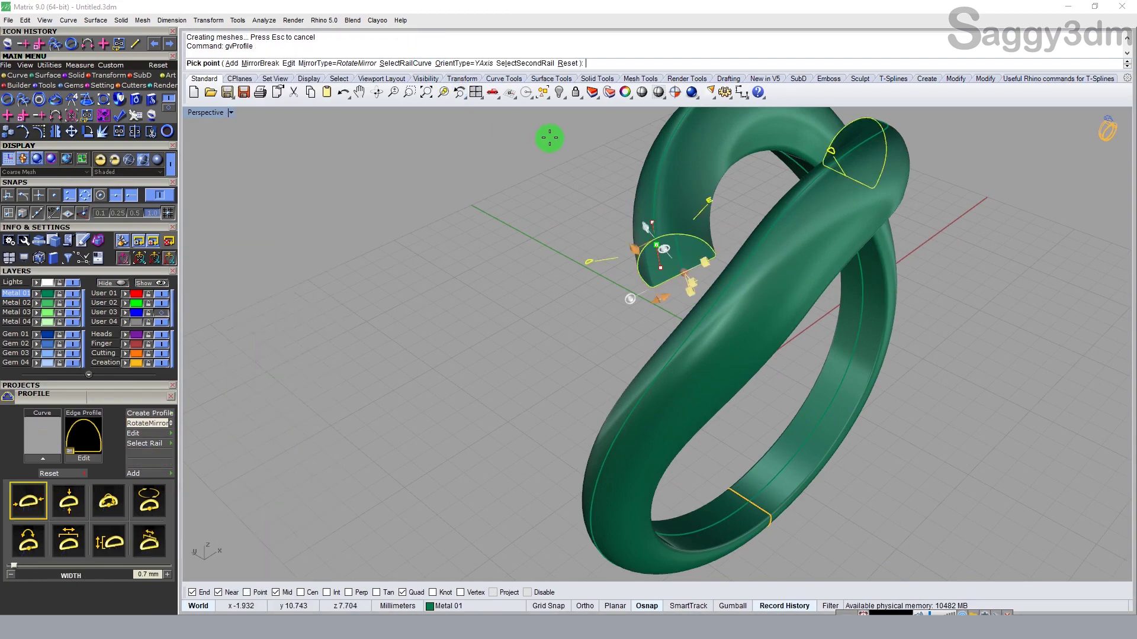
{"action": "left_click_drag", "start_coordinate": [662, 298], "coordinate": [636, 312]}
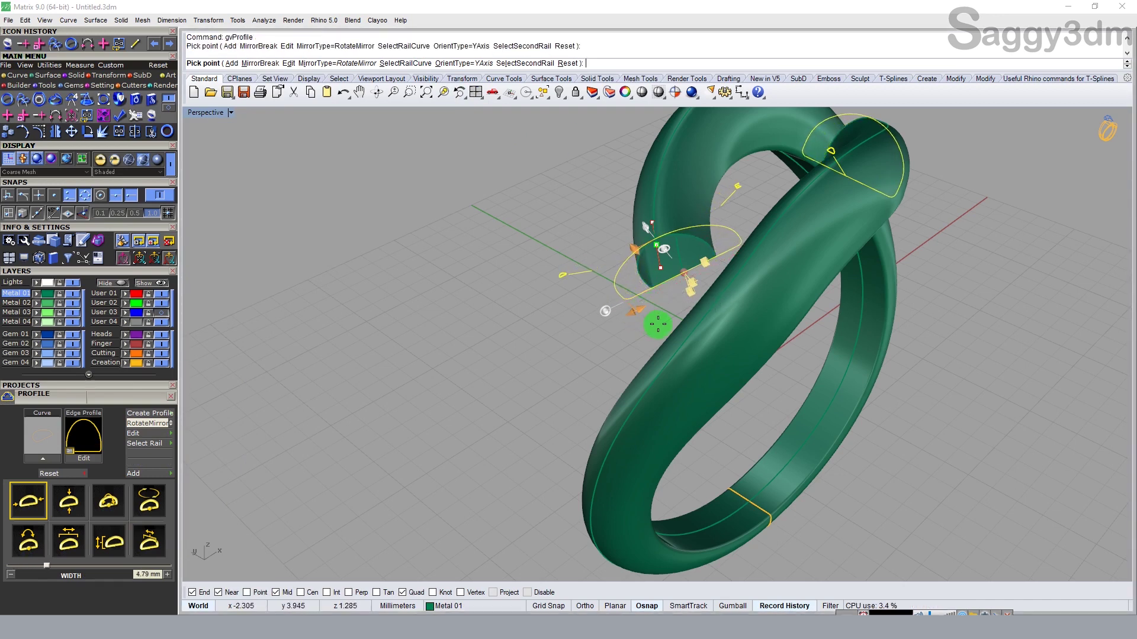
{"action": "right_click", "coordinate": [659, 325]}
- Reselect the end profile and narrow its width to 2.06 mm
{"action": "mouse_move", "coordinate": [658, 324]}
{"action": "right_mouse_down"}
{"action": "mouse_move", "coordinate": [544, 338]}
{"action": "mouse_move", "coordinate": [607, 269]}
{"action": "right_mouse_up"}
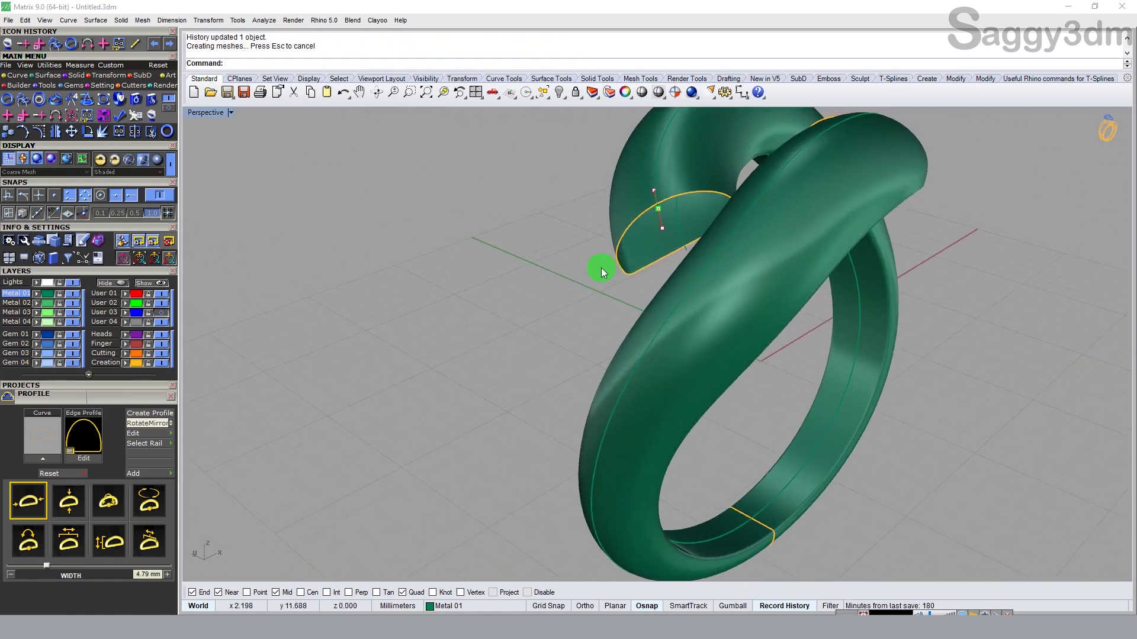
{"action": "left_click", "coordinate": [620, 268]}
{"action": "key", "text": "Return"}
{"action": "right_click", "coordinate": [592, 296]}
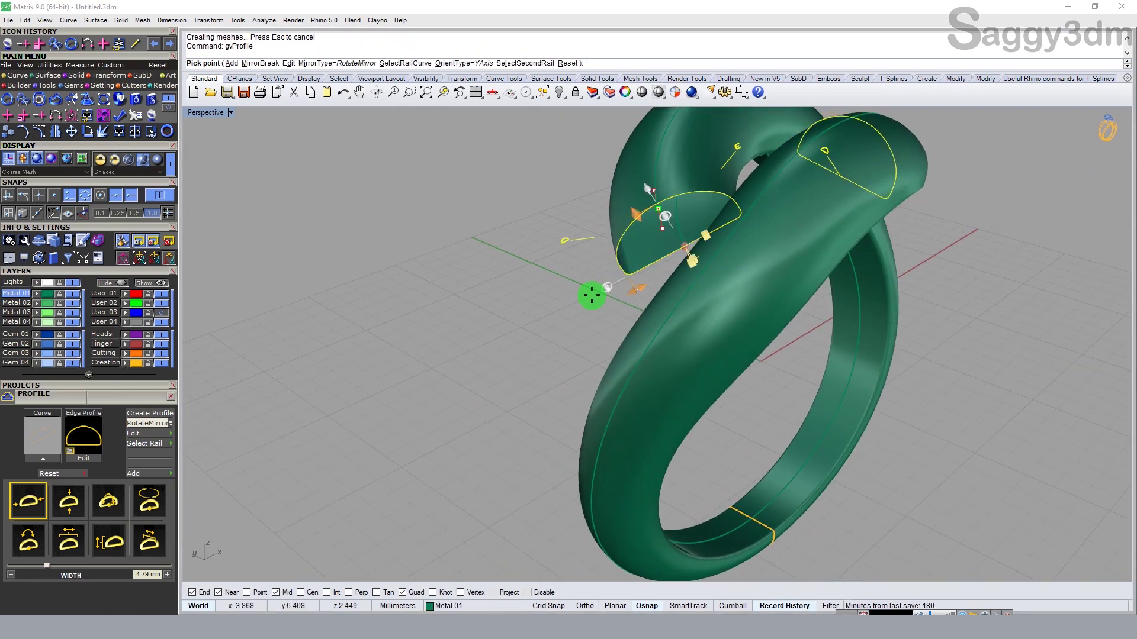
{"action": "left_click_drag", "start_coordinate": [638, 291], "coordinate": [629, 305]}
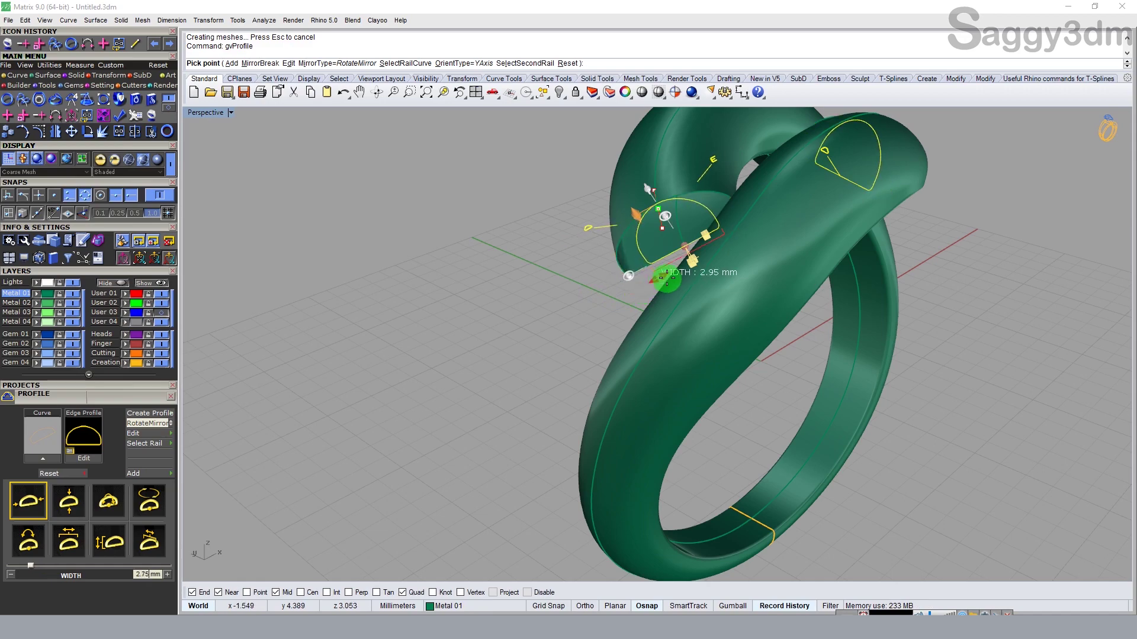
{"action": "right_click", "coordinate": [629, 305]}
- Turn on Smart MSR
{"action": "mouse_move", "coordinate": [628, 305]}
{"action": "right_mouse_down"}
{"action": "mouse_move", "coordinate": [472, 343]}
{"action": "mouse_move", "coordinate": [505, 83]}
{"action": "mouse_move", "coordinate": [495, 312]}
{"action": "mouse_move", "coordinate": [475, 318]}
{"action": "mouse_move", "coordinate": [645, 307]}
{"action": "mouse_move", "coordinate": [584, 318]}
{"action": "mouse_move", "coordinate": [675, 233]}
{"action": "mouse_move", "coordinate": [700, 249]}
{"action": "mouse_move", "coordinate": [626, 222]}
{"action": "mouse_move", "coordinate": [787, 256]}
{"action": "mouse_move", "coordinate": [871, 230]}
{"action": "right_mouse_up"}
{"action": "mouse_move", "coordinate": [739, 258]}
{"action": "right_mouse_down"}
{"action": "mouse_move", "coordinate": [609, 318]}
{"action": "mouse_move", "coordinate": [698, 394]}
{"action": "mouse_move", "coordinate": [659, 343]}
{"action": "mouse_move", "coordinate": [138, 309]}
{"action": "right_mouse_up"}
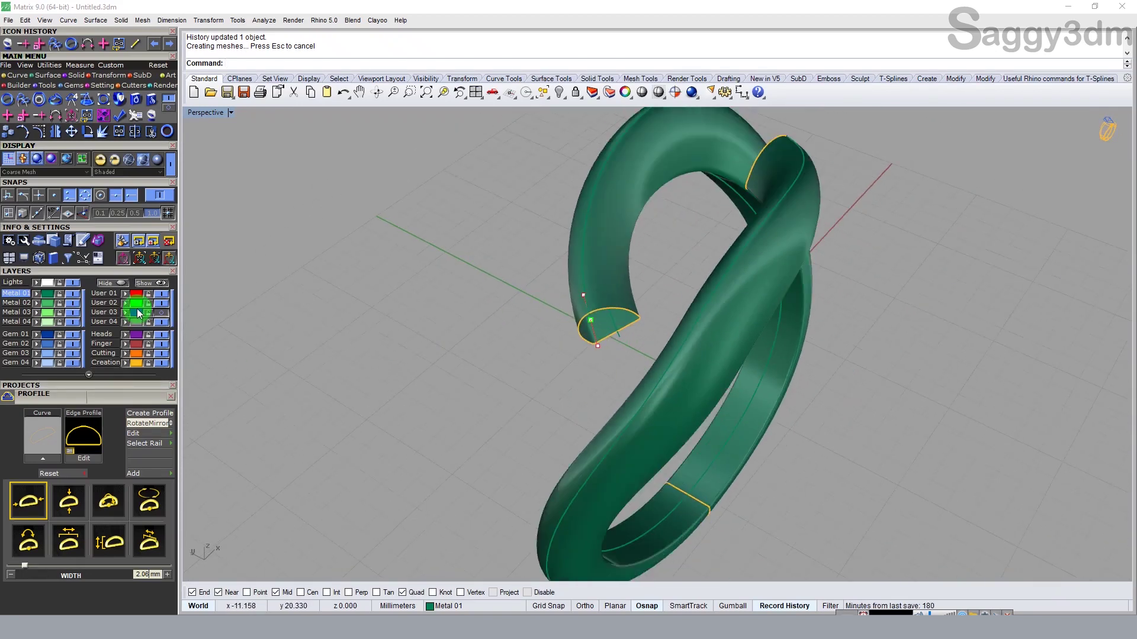
{"action": "left_click", "coordinate": [122, 259]}
- Pull the tube-end profile outward and reorient it
{"action": "mouse_move", "coordinate": [773, 344]}
{"action": "right_mouse_down"}
{"action": "mouse_move", "coordinate": [647, 343]}
{"action": "mouse_move", "coordinate": [736, 326]}
{"action": "mouse_move", "coordinate": [760, 298]}
{"action": "right_mouse_up"}
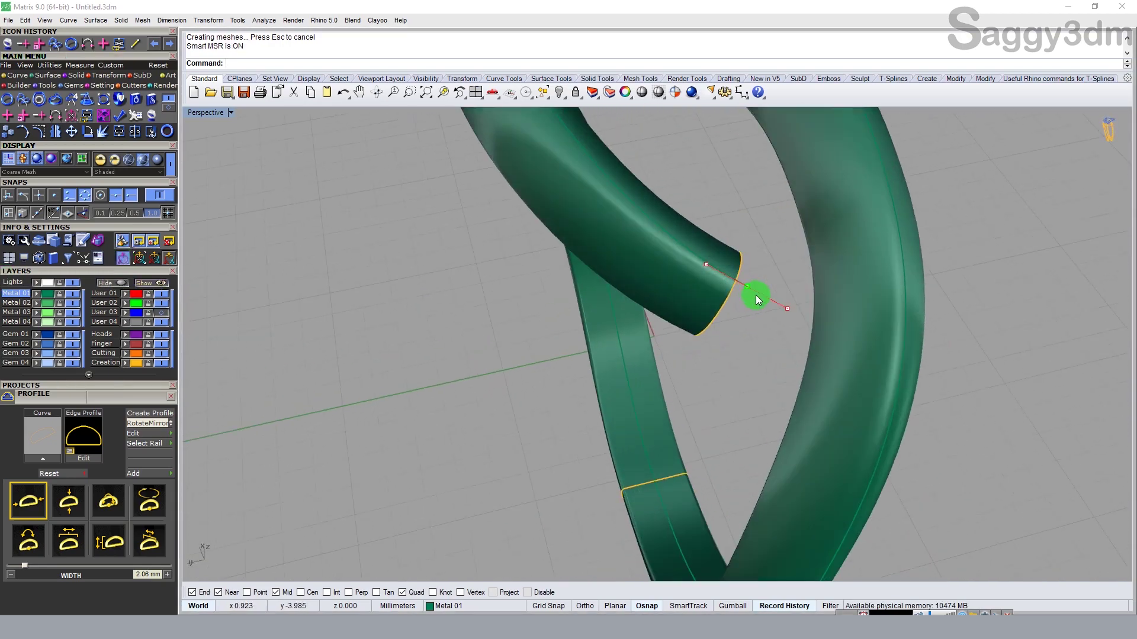
{"action": "left_click", "coordinate": [747, 286]}
{"action": "left_click", "coordinate": [792, 322]}
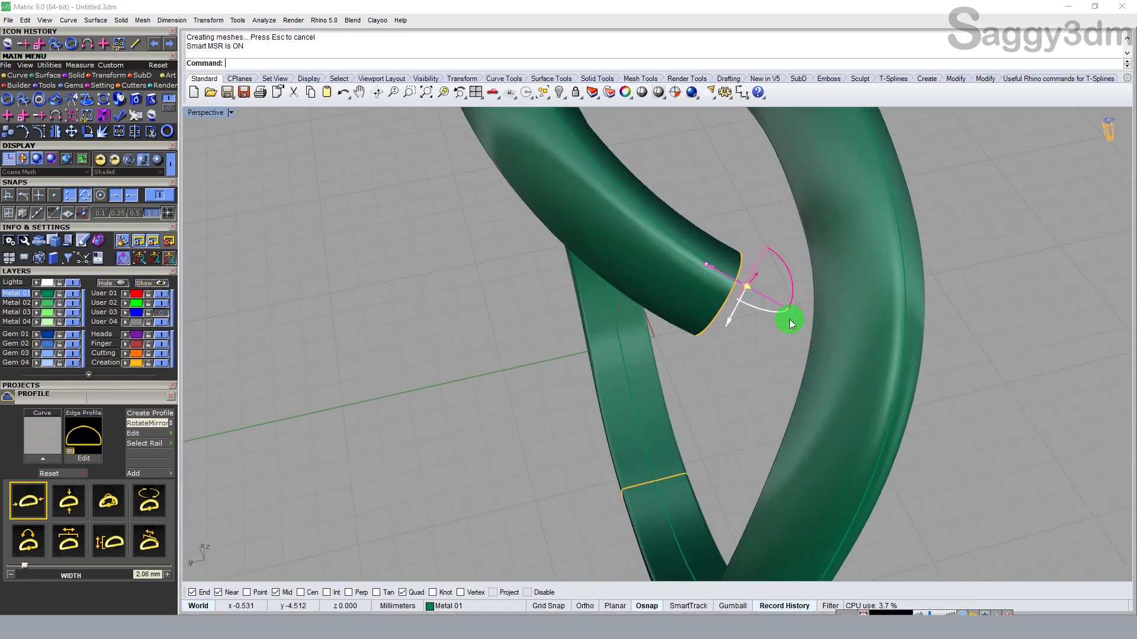
{"action": "left_click_drag", "start_coordinate": [711, 268], "coordinate": [797, 314]}
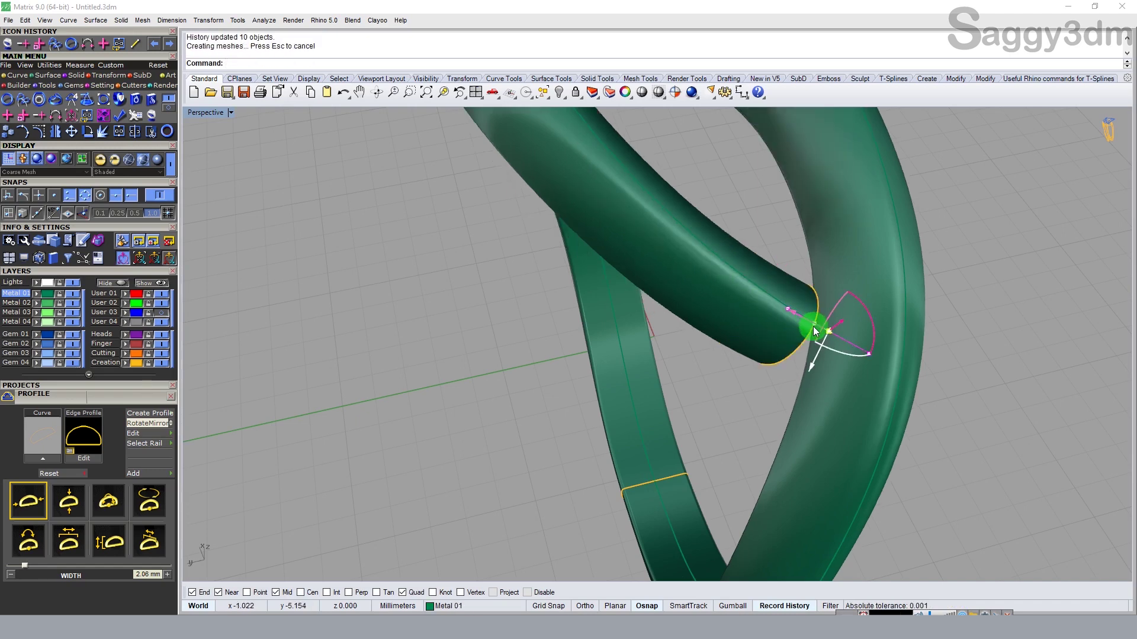
{"action": "right_click_drag", "start_coordinate": [815, 331], "coordinate": [809, 304]}
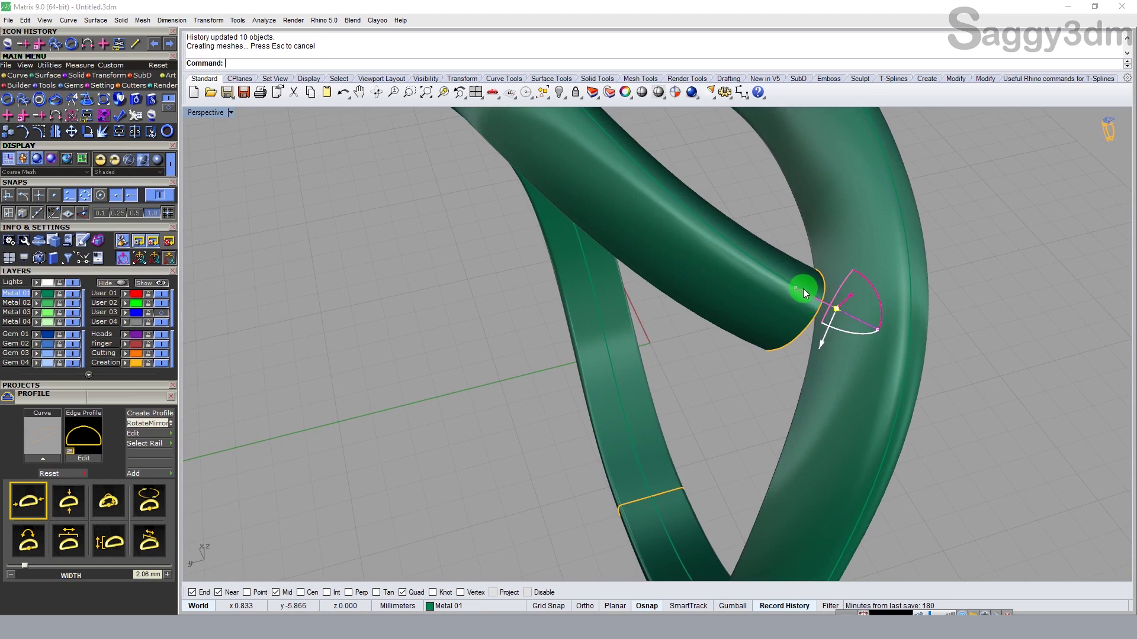
{"action": "left_click_drag", "start_coordinate": [803, 290], "coordinate": [925, 322]}
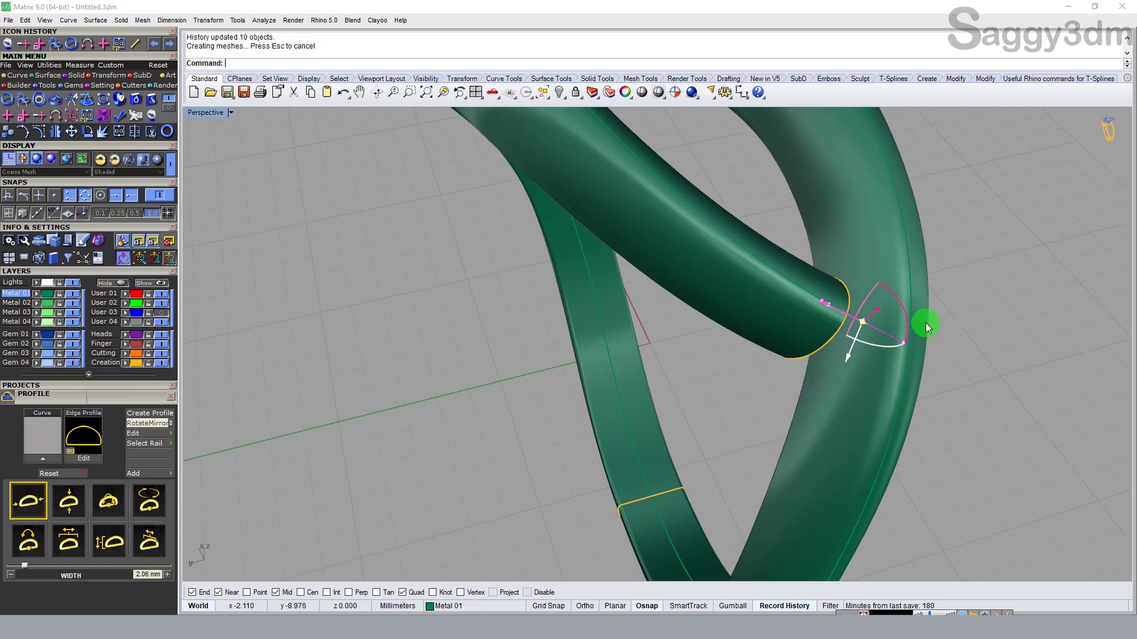
{"action": "mouse_move", "coordinate": [925, 322]}
{"action": "left_mouse_down"}
{"action": "mouse_move", "coordinate": [837, 305]}
{"action": "mouse_move", "coordinate": [921, 342]}
{"action": "mouse_move", "coordinate": [865, 327]}
{"action": "left_mouse_up"}
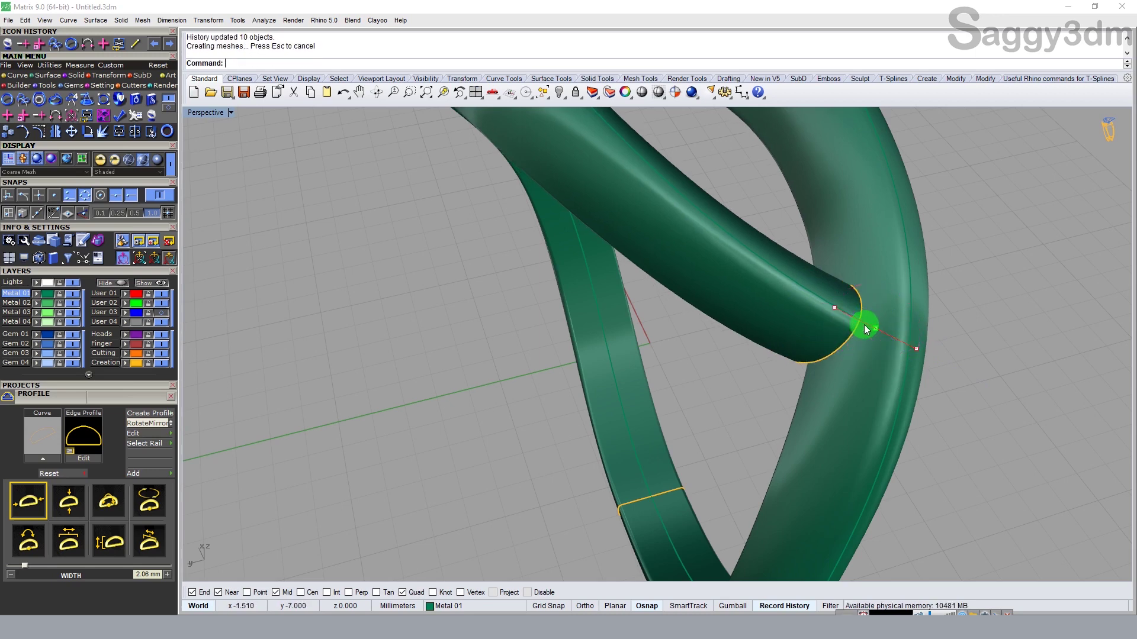
{"action": "mouse_move", "coordinate": [932, 314]}
{"action": "right_mouse_down"}
{"action": "mouse_move", "coordinate": [825, 291]}
{"action": "mouse_move", "coordinate": [672, 332]}
{"action": "mouse_move", "coordinate": [881, 342]}
{"action": "mouse_move", "coordinate": [769, 335]}
{"action": "mouse_move", "coordinate": [804, 275]}
{"action": "mouse_move", "coordinate": [790, 236]}
{"action": "mouse_move", "coordinate": [749, 274]}
{"action": "mouse_move", "coordinate": [825, 300]}
{"action": "mouse_move", "coordinate": [871, 250]}
{"action": "right_mouse_up"}
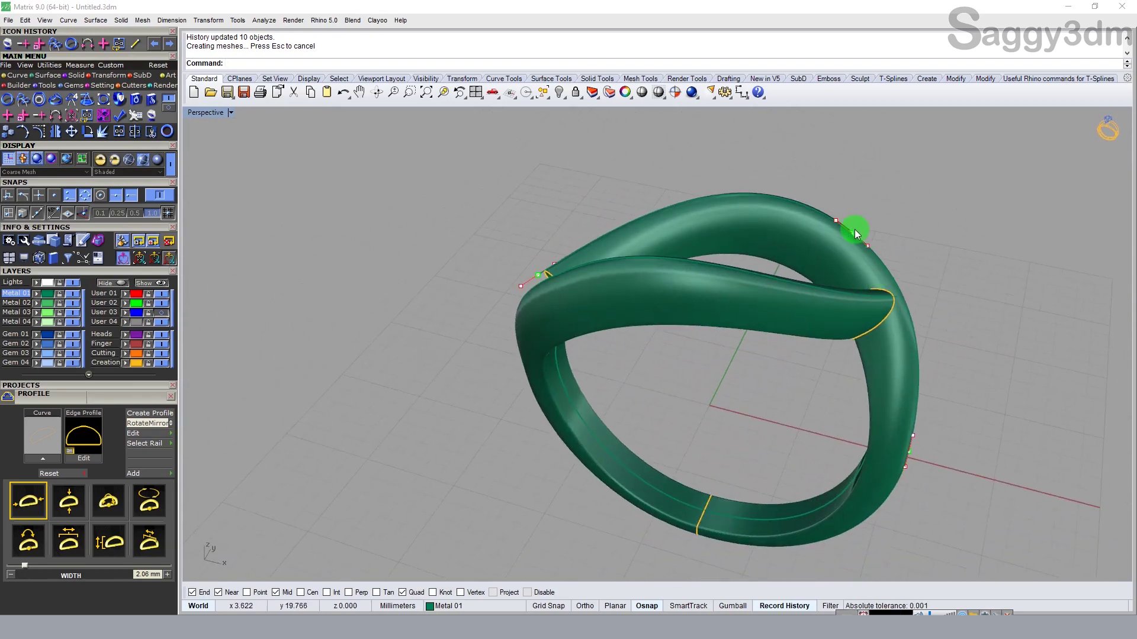
- Add a Smart Target on the ring edge, slide it, and rotate the top profile's twist
{"action": "left_click", "coordinate": [854, 231]}
{"action": "mouse_move", "coordinate": [932, 222]}
{"action": "right_mouse_down"}
{"action": "mouse_move", "coordinate": [931, 213]}
{"action": "mouse_move", "coordinate": [890, 241]}
{"action": "right_mouse_up"}
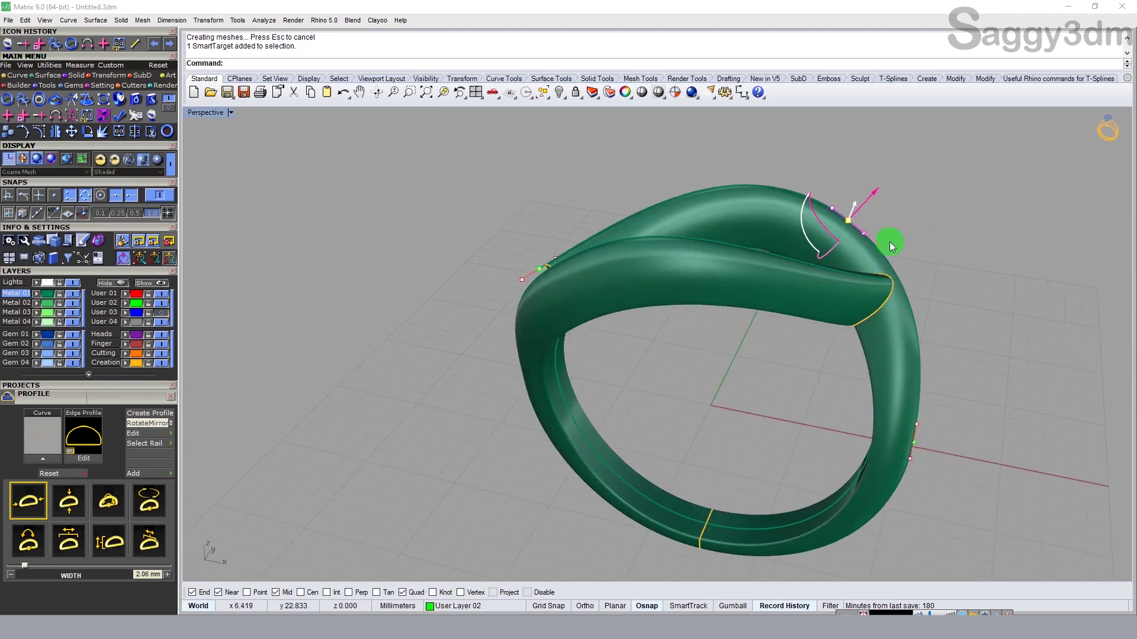
{"action": "left_click_drag", "start_coordinate": [848, 231], "coordinate": [863, 223]}
{"action": "mouse_move", "coordinate": [892, 221]}
{"action": "right_mouse_down"}
{"action": "mouse_move", "coordinate": [817, 203]}
{"action": "mouse_move", "coordinate": [733, 271]}
{"action": "right_mouse_up"}
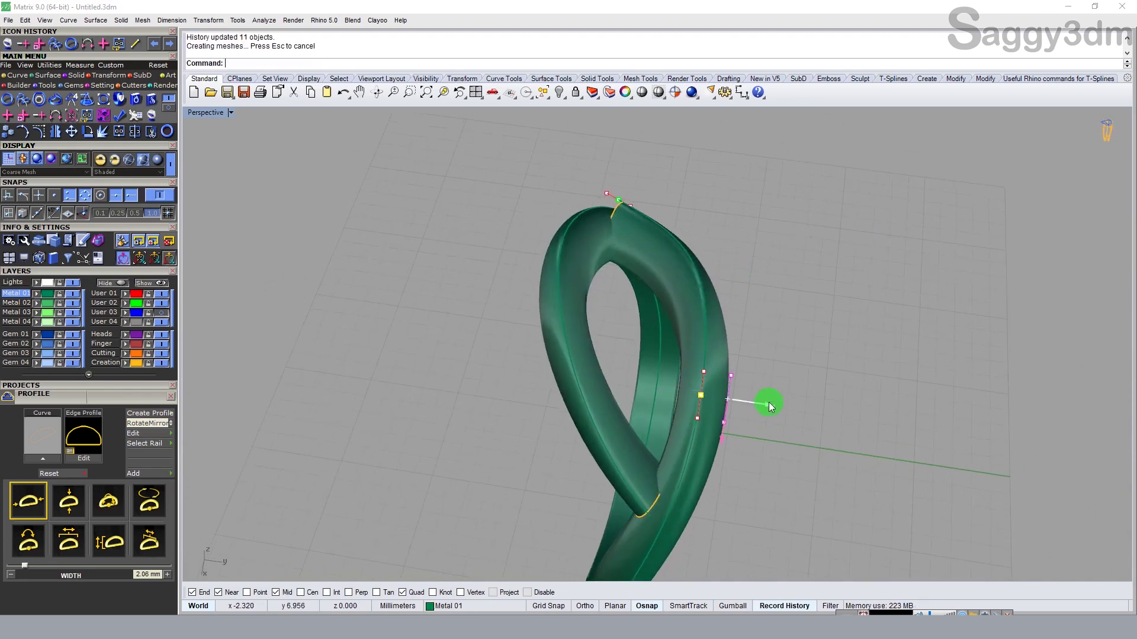
{"action": "mouse_move", "coordinate": [794, 403]}
{"action": "right_mouse_down"}
{"action": "mouse_move", "coordinate": [734, 434]}
{"action": "mouse_move", "coordinate": [842, 312]}
{"action": "mouse_move", "coordinate": [895, 373]}
{"action": "mouse_move", "coordinate": [926, 322]}
{"action": "mouse_move", "coordinate": [868, 201]}
{"action": "right_mouse_up"}
{"action": "left_click_drag", "start_coordinate": [826, 153], "coordinate": [824, 161]}
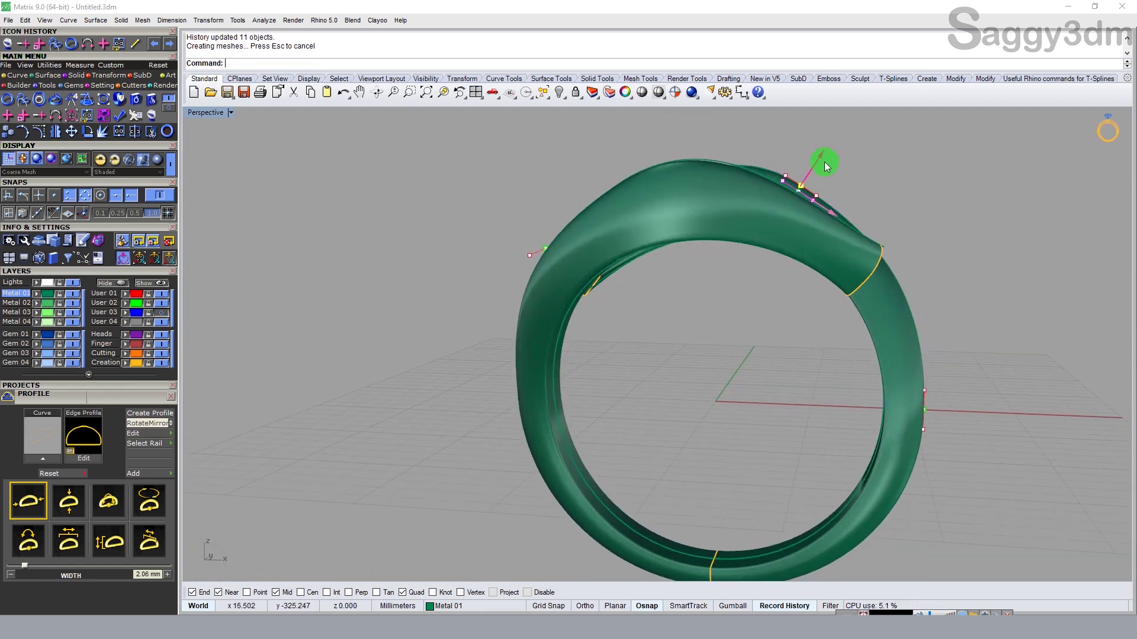
{"action": "left_click_drag", "start_coordinate": [755, 213], "coordinate": [759, 222]}
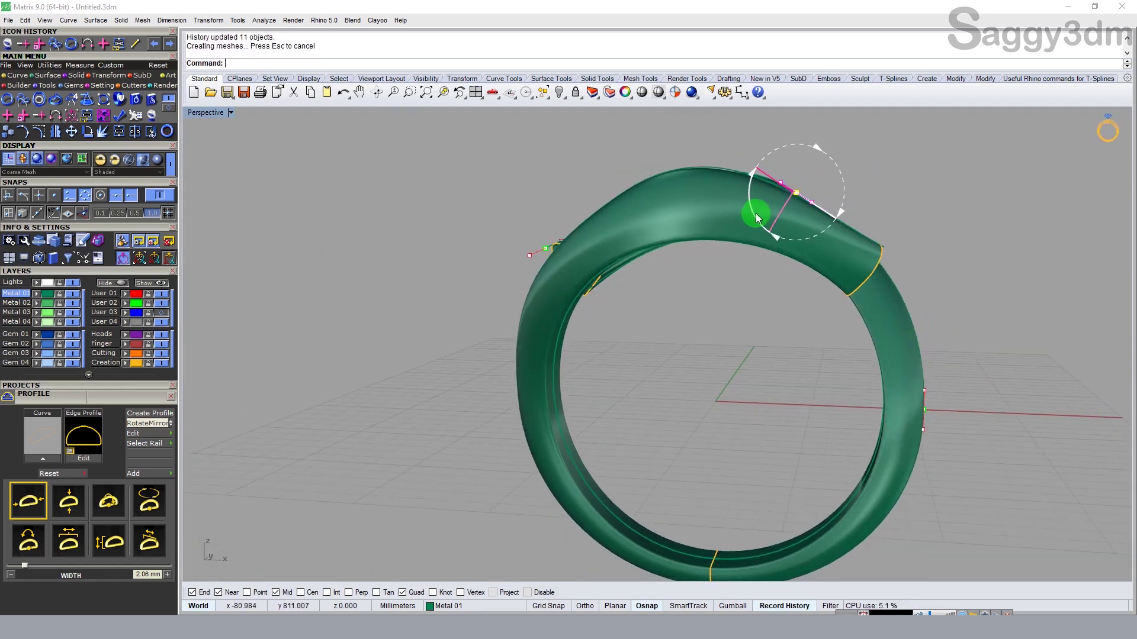
{"action": "mouse_move", "coordinate": [829, 239]}
{"action": "right_mouse_down"}
{"action": "mouse_move", "coordinate": [827, 310]}
{"action": "mouse_move", "coordinate": [931, 353]}
{"action": "mouse_move", "coordinate": [777, 401]}
{"action": "right_mouse_up"}
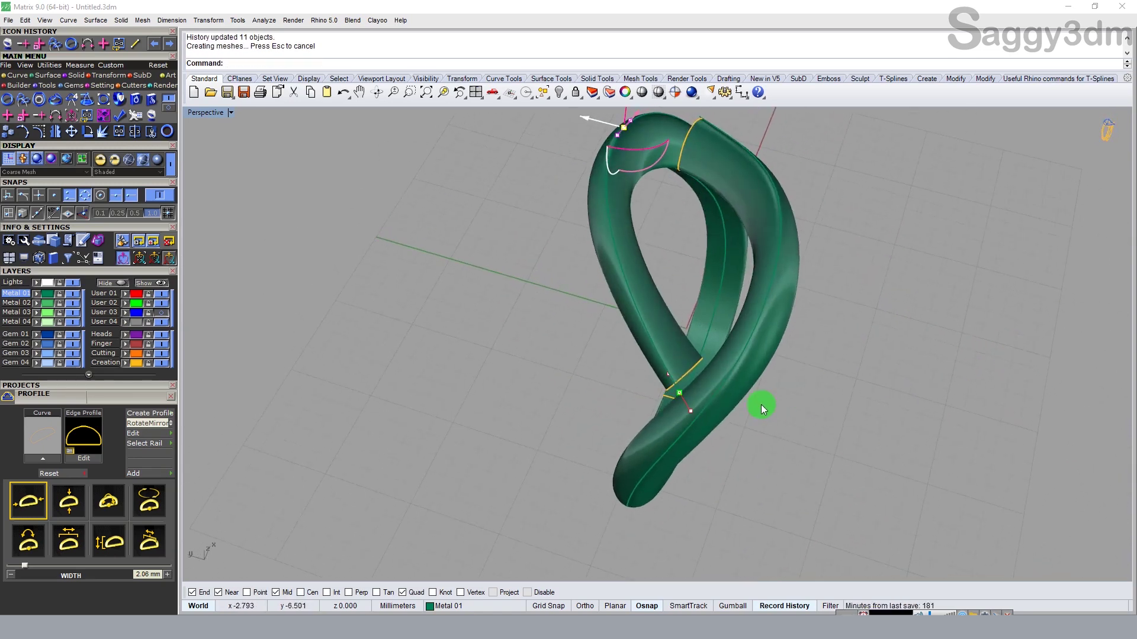
- Slide the crossing profile up and back down along the rail
{"action": "scroll", "coordinate": [681, 355], "scroll_direction": "up", "scroll_amount": 3}
{"action": "left_click", "coordinate": [683, 393]}
{"action": "left_click_drag", "start_coordinate": [648, 411], "coordinate": [691, 385]}
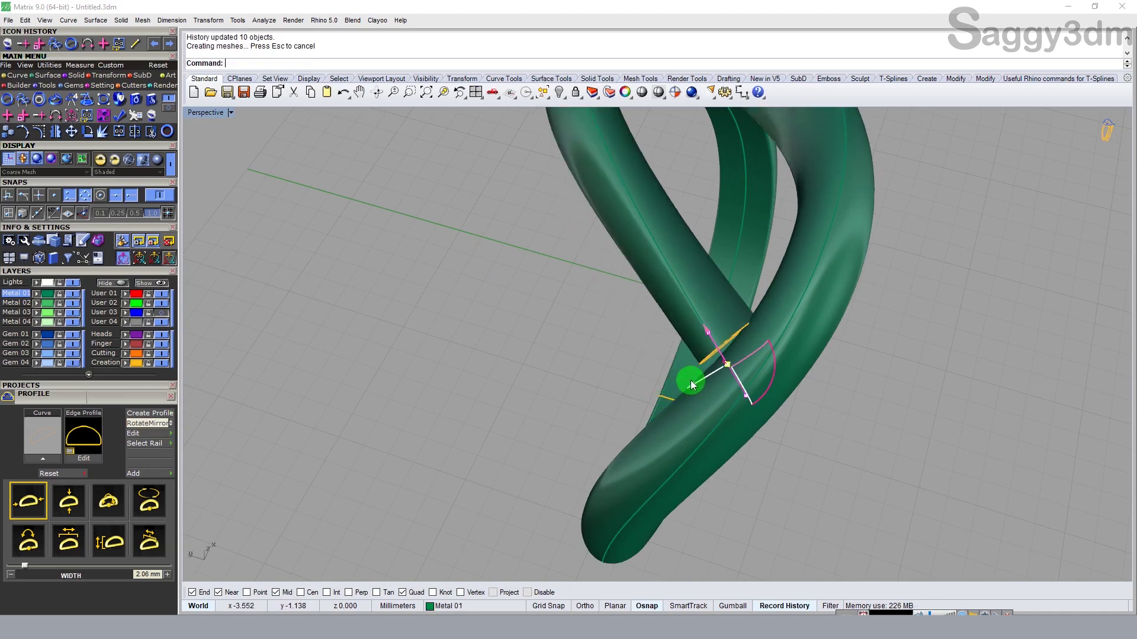
{"action": "left_click_drag", "start_coordinate": [694, 387], "coordinate": [715, 363]}
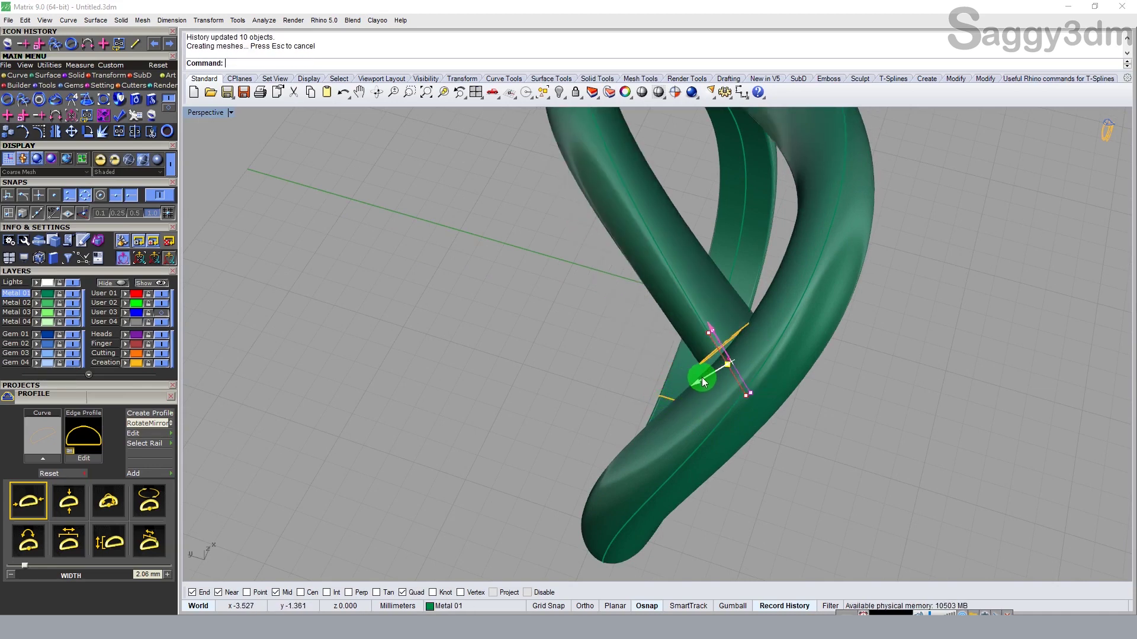
{"action": "mouse_move", "coordinate": [928, 364]}
{"action": "right_mouse_down"}
{"action": "mouse_move", "coordinate": [750, 322]}
{"action": "mouse_move", "coordinate": [758, 370]}
{"action": "mouse_move", "coordinate": [830, 328]}
{"action": "mouse_move", "coordinate": [817, 277]}
{"action": "mouse_move", "coordinate": [756, 266]}
{"action": "mouse_move", "coordinate": [894, 330]}
{"action": "right_mouse_up"}
{"action": "scroll", "coordinate": [657, 320], "scroll_direction": "up", "scroll_amount": 5}
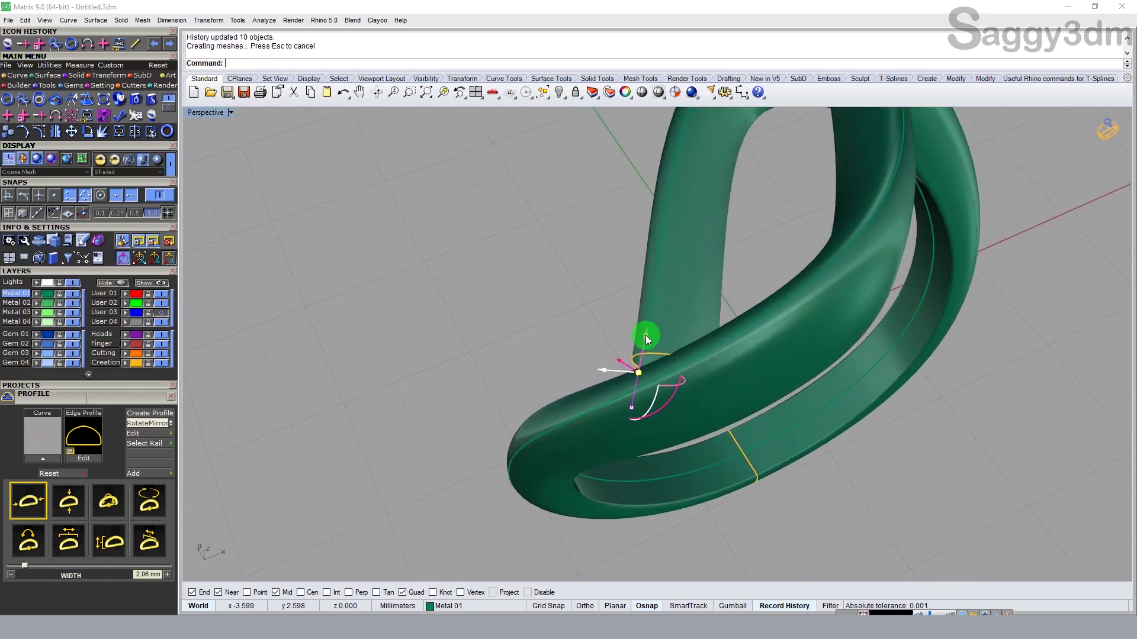
{"action": "left_click_drag", "start_coordinate": [645, 338], "coordinate": [643, 357]}
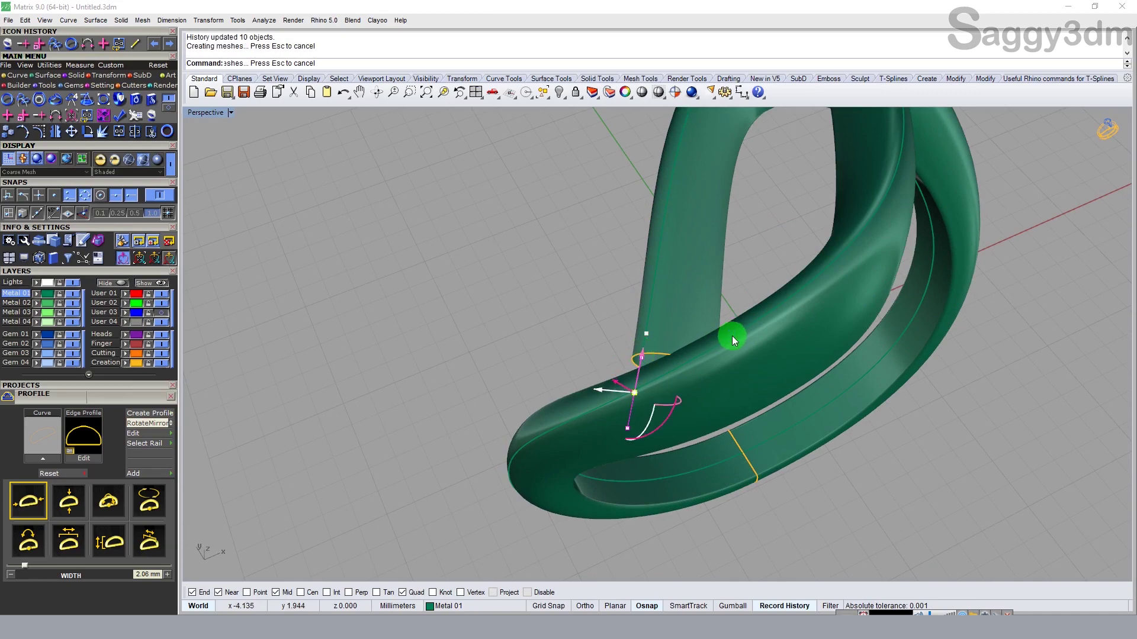
- Keep pushing the profile along the rail to form the crossing bypass loop
{"action": "mouse_move", "coordinate": [720, 391]}
{"action": "right_mouse_down"}
{"action": "mouse_move", "coordinate": [863, 266]}
{"action": "mouse_move", "coordinate": [723, 381]}
{"action": "mouse_move", "coordinate": [801, 338]}
{"action": "mouse_move", "coordinate": [824, 373]}
{"action": "mouse_move", "coordinate": [828, 312]}
{"action": "right_mouse_up"}
{"action": "scroll", "coordinate": [779, 237], "scroll_direction": "up", "scroll_amount": 5}
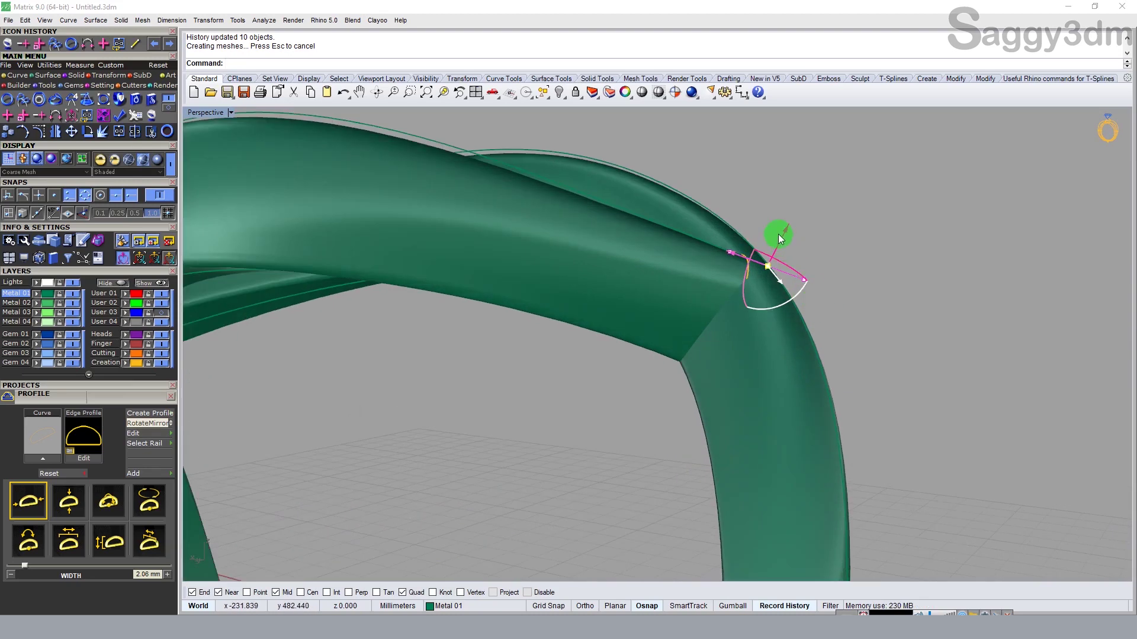
{"action": "left_click_drag", "start_coordinate": [785, 230], "coordinate": [779, 247]}
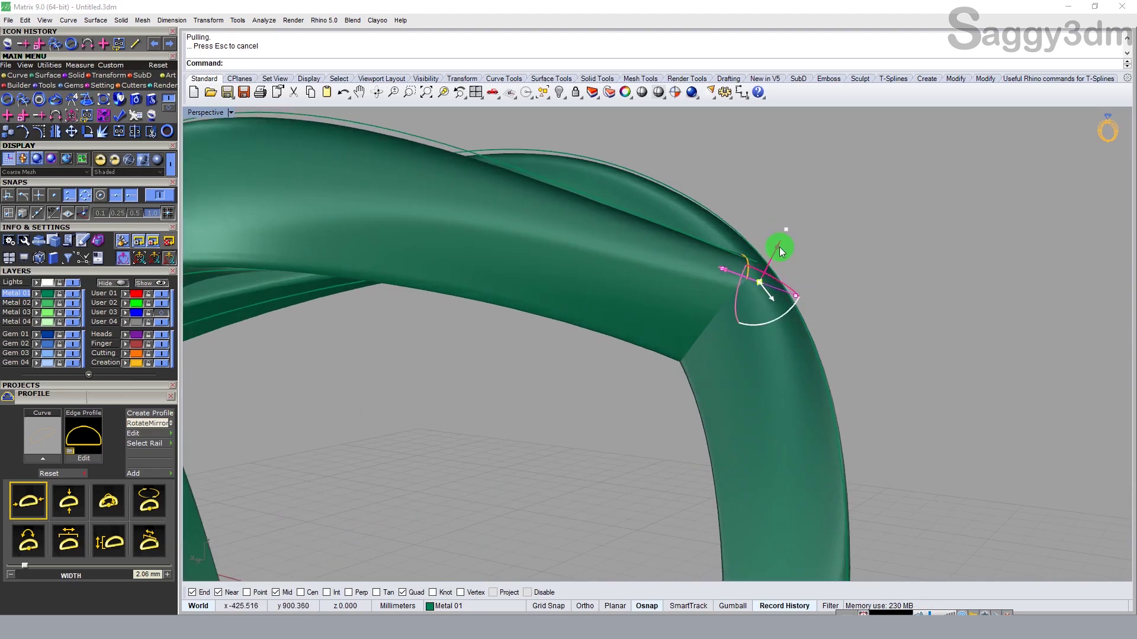
{"action": "mouse_move", "coordinate": [779, 247]}
{"action": "right_mouse_down"}
{"action": "mouse_move", "coordinate": [939, 330]}
{"action": "mouse_move", "coordinate": [774, 375]}
{"action": "mouse_move", "coordinate": [560, 385]}
{"action": "mouse_move", "coordinate": [623, 377]}
{"action": "mouse_move", "coordinate": [703, 338]}
{"action": "mouse_move", "coordinate": [546, 376]}
{"action": "mouse_move", "coordinate": [952, 419]}
{"action": "mouse_move", "coordinate": [800, 223]}
{"action": "mouse_move", "coordinate": [770, 253]}
{"action": "mouse_move", "coordinate": [808, 287]}
{"action": "mouse_move", "coordinate": [850, 216]}
{"action": "mouse_move", "coordinate": [879, 254]}
{"action": "mouse_move", "coordinate": [847, 365]}
{"action": "mouse_move", "coordinate": [673, 312]}
{"action": "mouse_move", "coordinate": [631, 351]}
{"action": "right_mouse_up"}
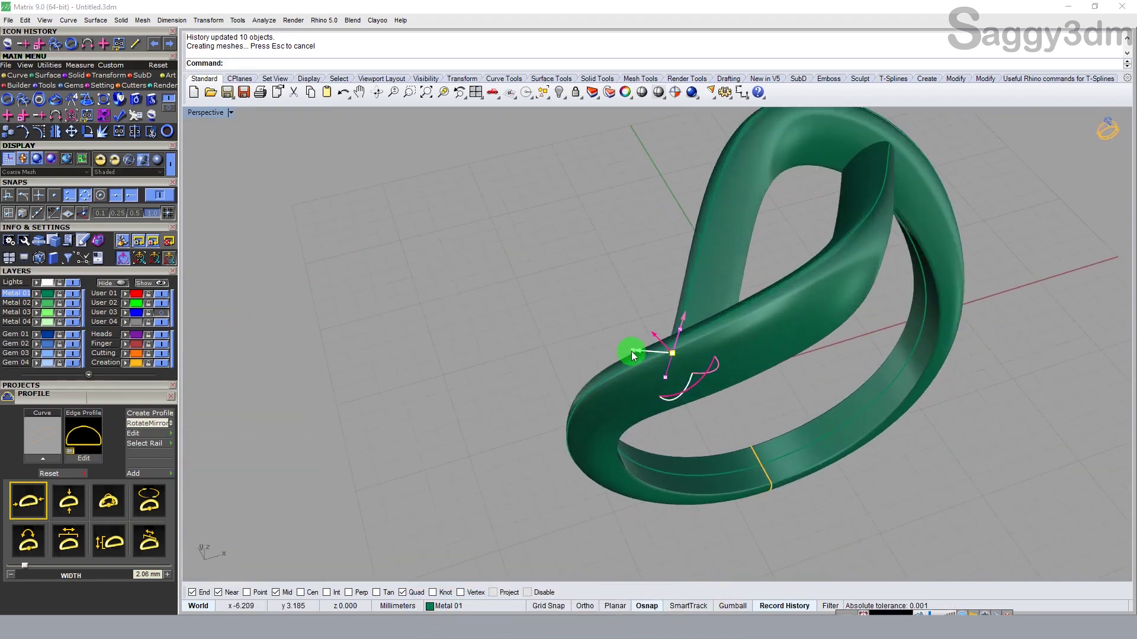
{"action": "mouse_move", "coordinate": [641, 351]}
{"action": "left_mouse_down"}
{"action": "mouse_move", "coordinate": [672, 353]}
{"action": "mouse_move", "coordinate": [714, 385]}
{"action": "mouse_move", "coordinate": [730, 257]}
{"action": "left_mouse_up"}
{"action": "left_click_drag", "start_coordinate": [739, 212], "coordinate": [802, 246]}
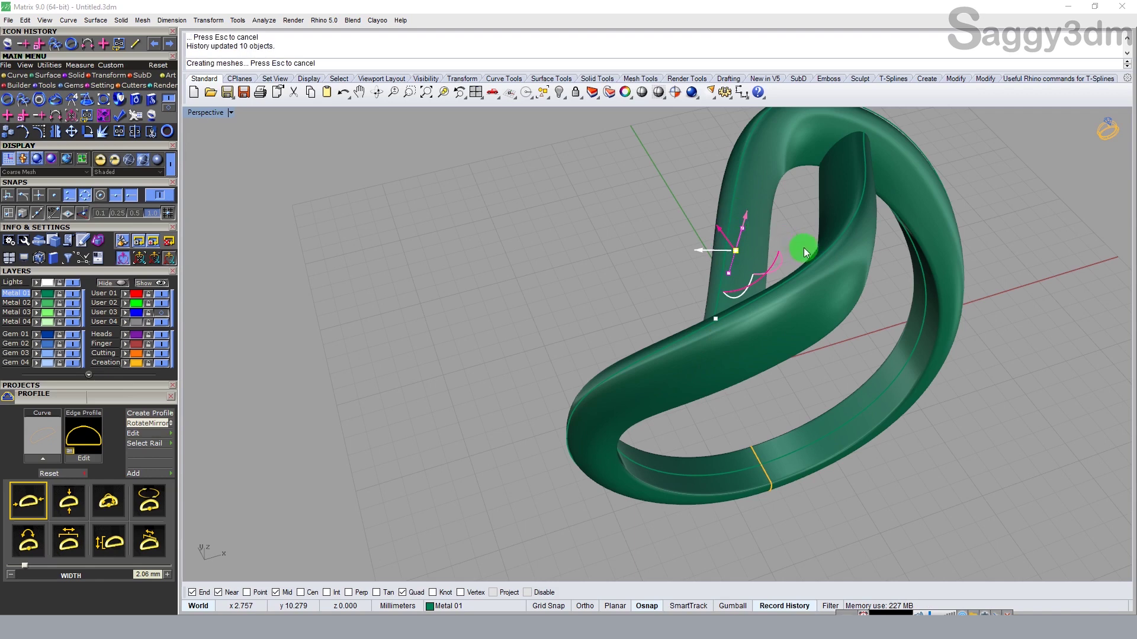
{"action": "mouse_move", "coordinate": [802, 249]}
{"action": "right_mouse_down"}
{"action": "mouse_move", "coordinate": [697, 310]}
{"action": "mouse_move", "coordinate": [677, 371]}
{"action": "right_mouse_up"}
{"action": "mouse_move", "coordinate": [677, 370]}
{"action": "left_mouse_down"}
{"action": "mouse_move", "coordinate": [746, 432]}
{"action": "mouse_move", "coordinate": [740, 445]}
{"action": "mouse_move", "coordinate": [734, 418]}
{"action": "mouse_move", "coordinate": [687, 434]}
{"action": "mouse_move", "coordinate": [737, 447]}
{"action": "left_mouse_up"}
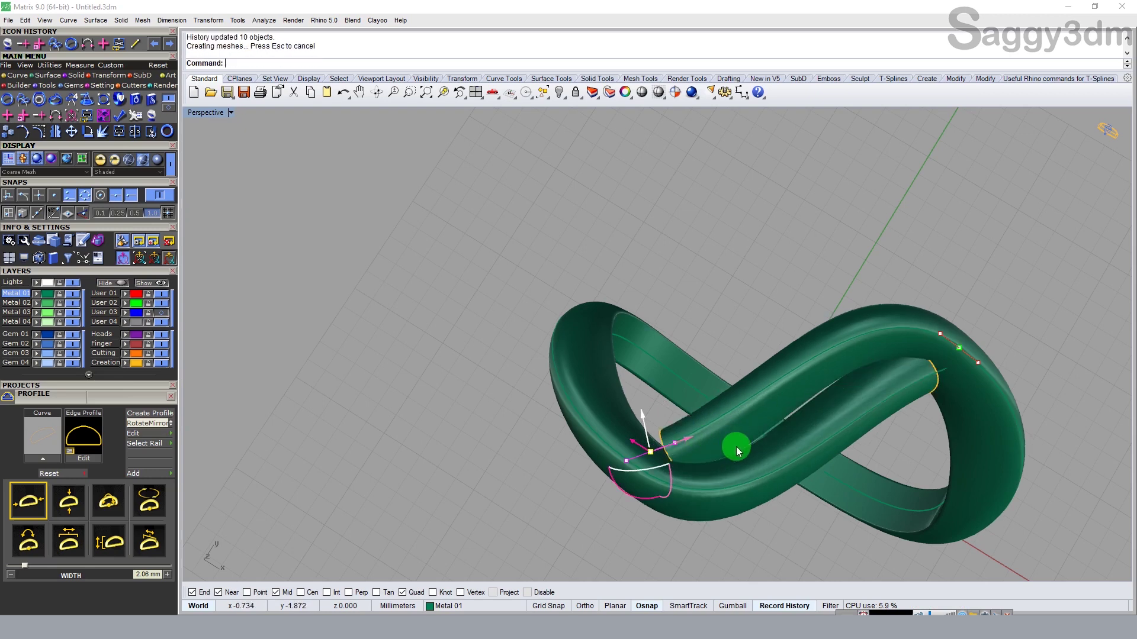
- Reposition the profile at several new spots along the rail
{"action": "left_click_drag", "start_coordinate": [634, 499], "coordinate": [654, 502]}
{"action": "mouse_move", "coordinate": [655, 502]}
{"action": "right_mouse_down"}
{"action": "mouse_move", "coordinate": [787, 426]}
{"action": "mouse_move", "coordinate": [748, 422]}
{"action": "right_mouse_up"}
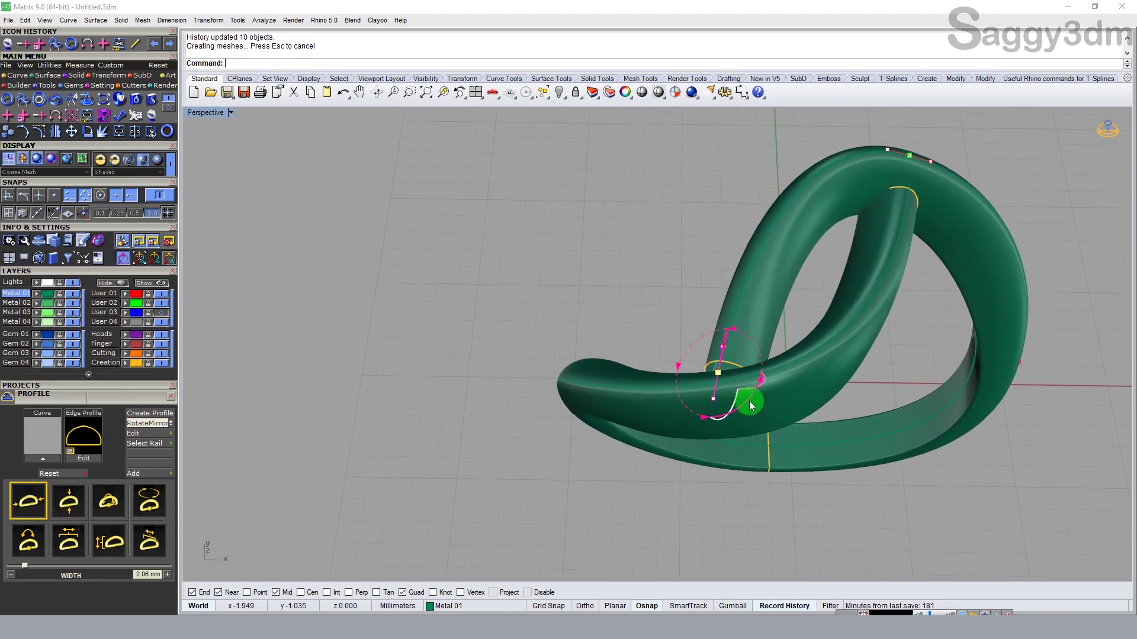
{"action": "left_click_drag", "start_coordinate": [762, 395], "coordinate": [758, 391]}
{"action": "mouse_move", "coordinate": [758, 391]}
{"action": "right_mouse_down"}
{"action": "mouse_move", "coordinate": [876, 341]}
{"action": "mouse_move", "coordinate": [984, 420]}
{"action": "right_mouse_up"}
{"action": "mouse_move", "coordinate": [913, 475]}
{"action": "left_mouse_down"}
{"action": "mouse_move", "coordinate": [955, 454]}
{"action": "mouse_move", "coordinate": [909, 501]}
{"action": "left_mouse_up"}
{"action": "mouse_move", "coordinate": [909, 501]}
{"action": "right_mouse_down"}
{"action": "mouse_move", "coordinate": [837, 498]}
{"action": "mouse_move", "coordinate": [900, 381]}
{"action": "mouse_move", "coordinate": [833, 408]}
{"action": "right_mouse_up"}
{"action": "mouse_move", "coordinate": [833, 409]}
{"action": "left_mouse_down"}
{"action": "mouse_move", "coordinate": [854, 458]}
{"action": "mouse_move", "coordinate": [866, 416]}
{"action": "left_mouse_up"}
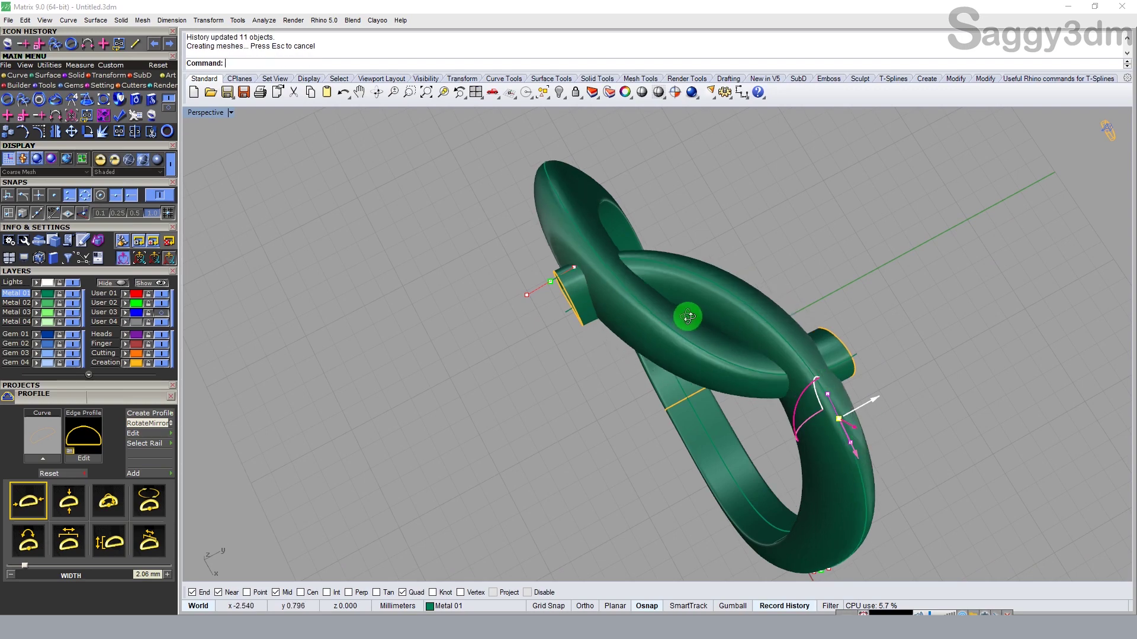
- Move the profile up to remove the side bumps and inspect the rounder ring
{"action": "right_click_drag", "start_coordinate": [688, 316], "coordinate": [952, 388]}
{"action": "left_click_drag", "start_coordinate": [891, 365], "coordinate": [909, 349]}
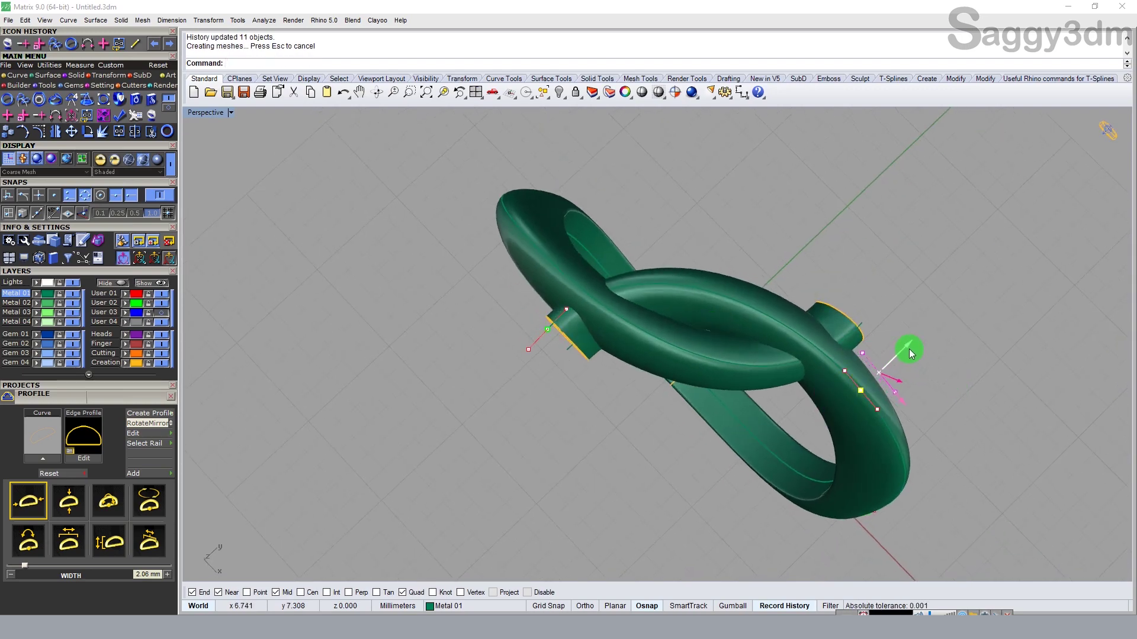
{"action": "mouse_move", "coordinate": [921, 282]}
{"action": "right_mouse_down"}
{"action": "mouse_move", "coordinate": [876, 299]}
{"action": "mouse_move", "coordinate": [930, 416]}
{"action": "mouse_move", "coordinate": [929, 380]}
{"action": "mouse_move", "coordinate": [939, 421]}
{"action": "mouse_move", "coordinate": [954, 381]}
{"action": "mouse_move", "coordinate": [953, 425]}
{"action": "right_mouse_up"}
{"action": "mouse_move", "coordinate": [875, 482]}
{"action": "right_mouse_down"}
{"action": "mouse_move", "coordinate": [842, 406]}
{"action": "mouse_move", "coordinate": [863, 419]}
{"action": "mouse_move", "coordinate": [817, 287]}
{"action": "mouse_move", "coordinate": [800, 314]}
{"action": "mouse_move", "coordinate": [818, 403]}
{"action": "mouse_move", "coordinate": [858, 406]}
{"action": "mouse_move", "coordinate": [797, 339]}
{"action": "mouse_move", "coordinate": [922, 362]}
{"action": "mouse_move", "coordinate": [624, 267]}
{"action": "mouse_move", "coordinate": [693, 257]}
{"action": "mouse_move", "coordinate": [672, 282]}
{"action": "mouse_move", "coordinate": [680, 271]}
{"action": "mouse_move", "coordinate": [898, 253]}
{"action": "mouse_move", "coordinate": [709, 330]}
{"action": "mouse_move", "coordinate": [730, 350]}
{"action": "mouse_move", "coordinate": [721, 353]}
{"action": "right_mouse_up"}
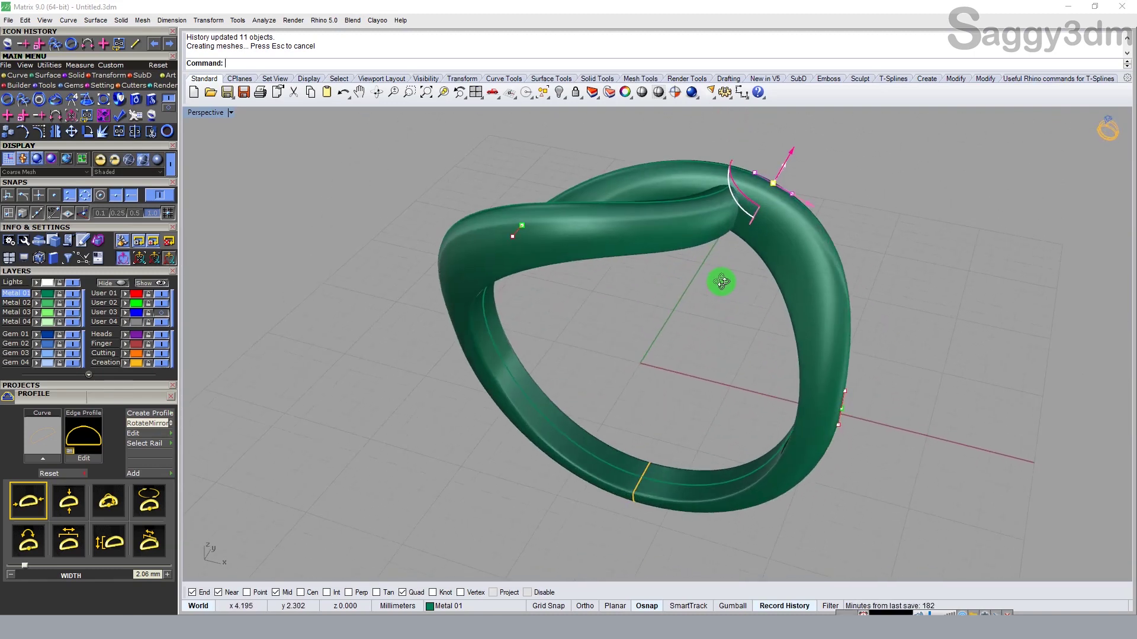
{"action": "mouse_move", "coordinate": [730, 274]}
{"action": "right_mouse_down", "text": "shift"}
{"action": "mouse_move", "coordinate": [663, 324]}
{"action": "mouse_move", "coordinate": [685, 289]}
{"action": "mouse_move", "coordinate": [718, 272]}
{"action": "mouse_move", "coordinate": [766, 332]}
{"action": "right_mouse_up", "text": "shift"}
- Create a new project named Ring-1 in the Projects panel
{"action": "left_click", "coordinate": [56, 386]}
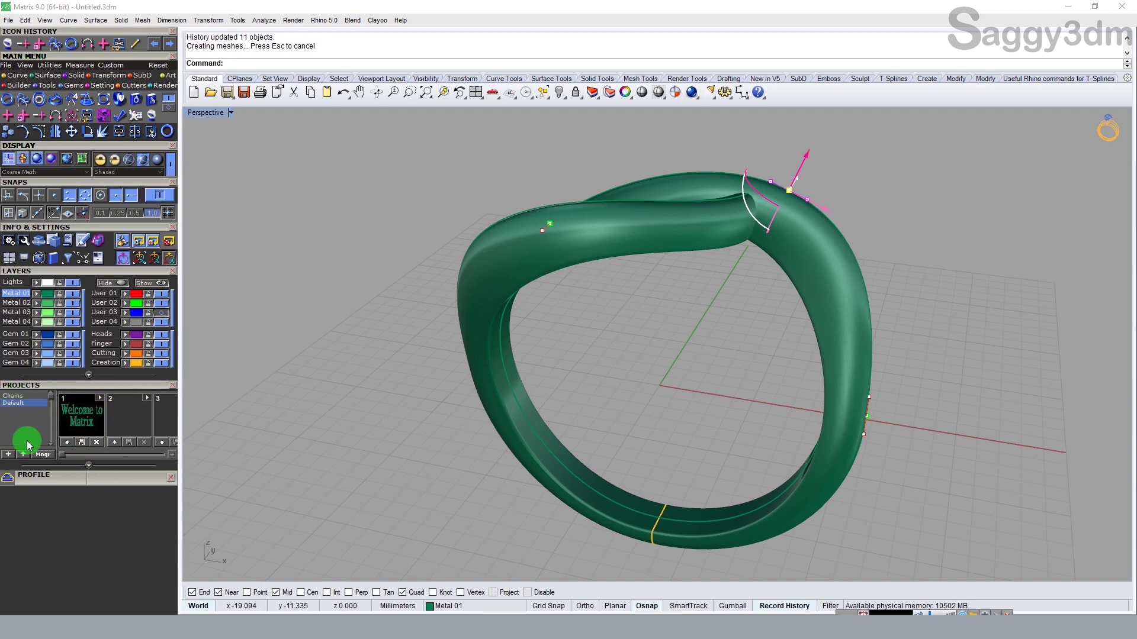
{"action": "left_click", "coordinate": [9, 455]}
{"action": "type", "text": "Ring-1"}
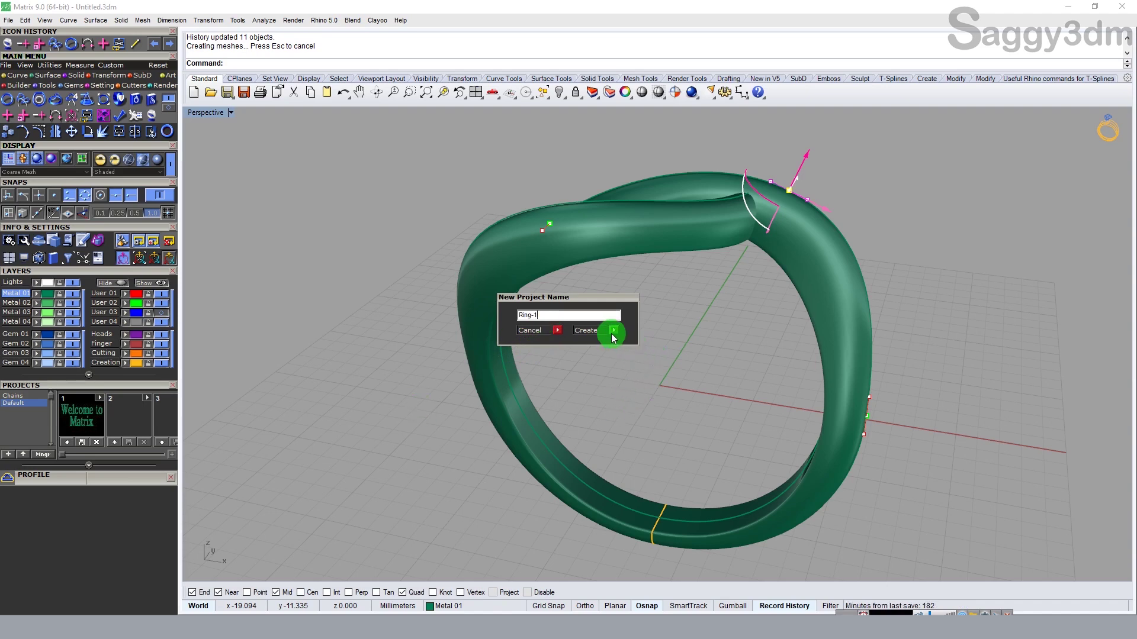
{"action": "left_click", "coordinate": [612, 331]}
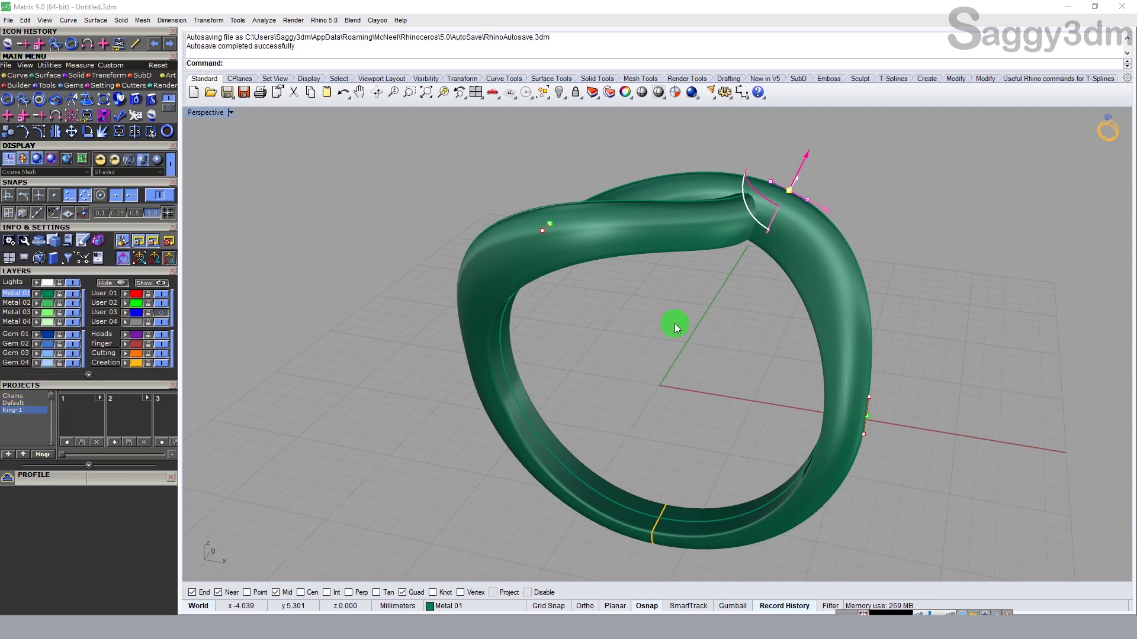
- Select the whole ring and save it into the project's first slot
{"action": "key", "text": "Escape"}
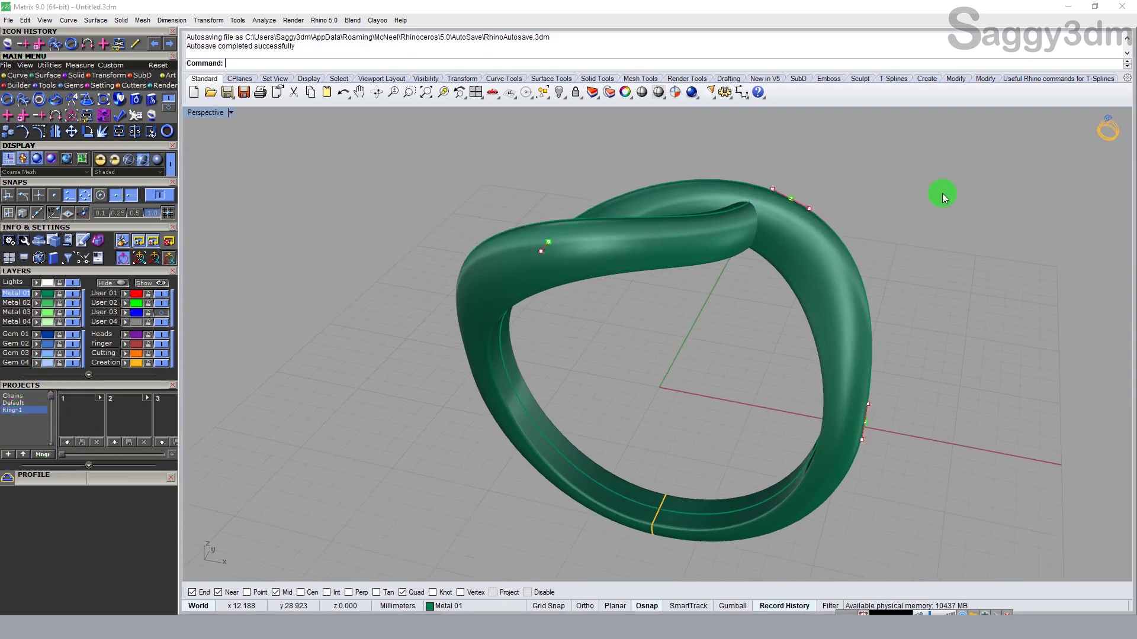
{"action": "key", "text": "ctrl+a"}
{"action": "key", "text": "Escape"}
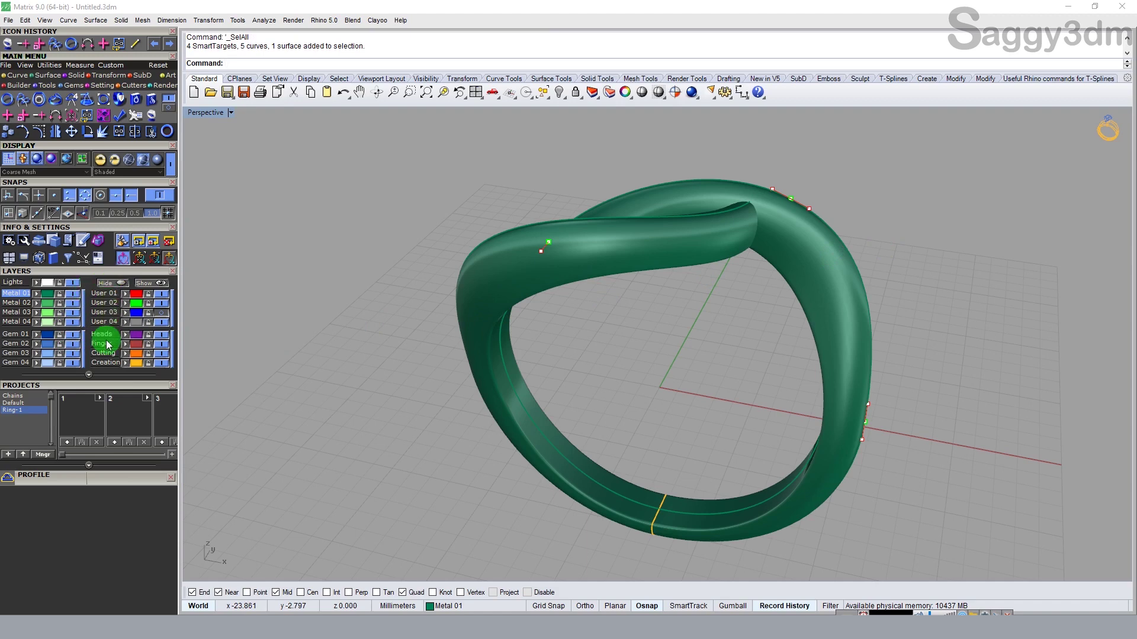
{"action": "key", "text": "ctrl+a"}
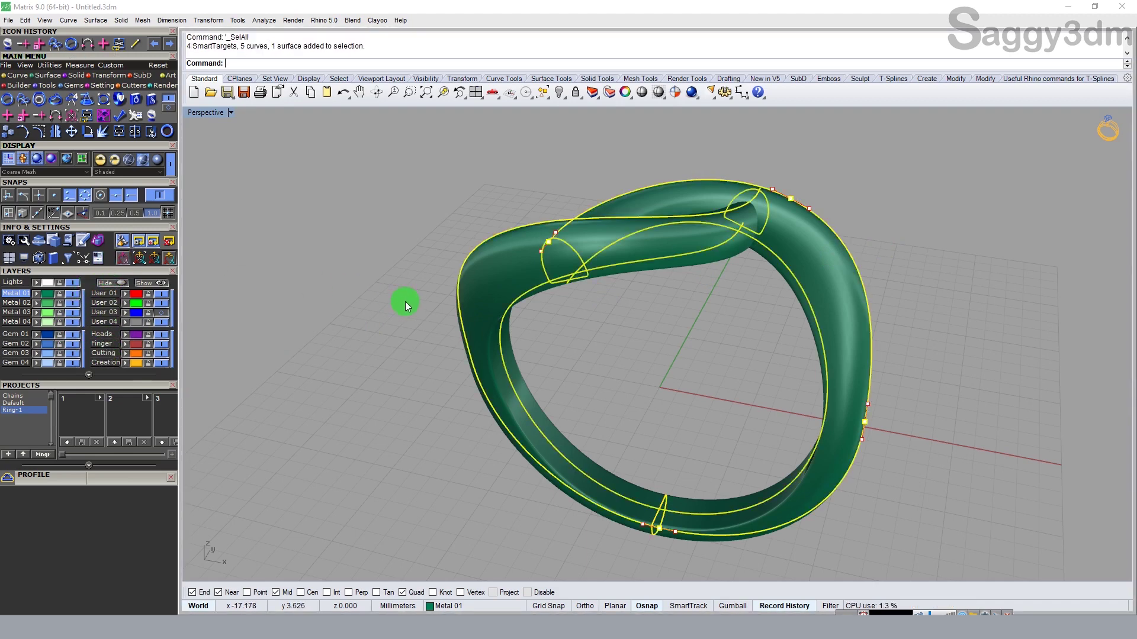
{"action": "left_click", "coordinate": [67, 443]}
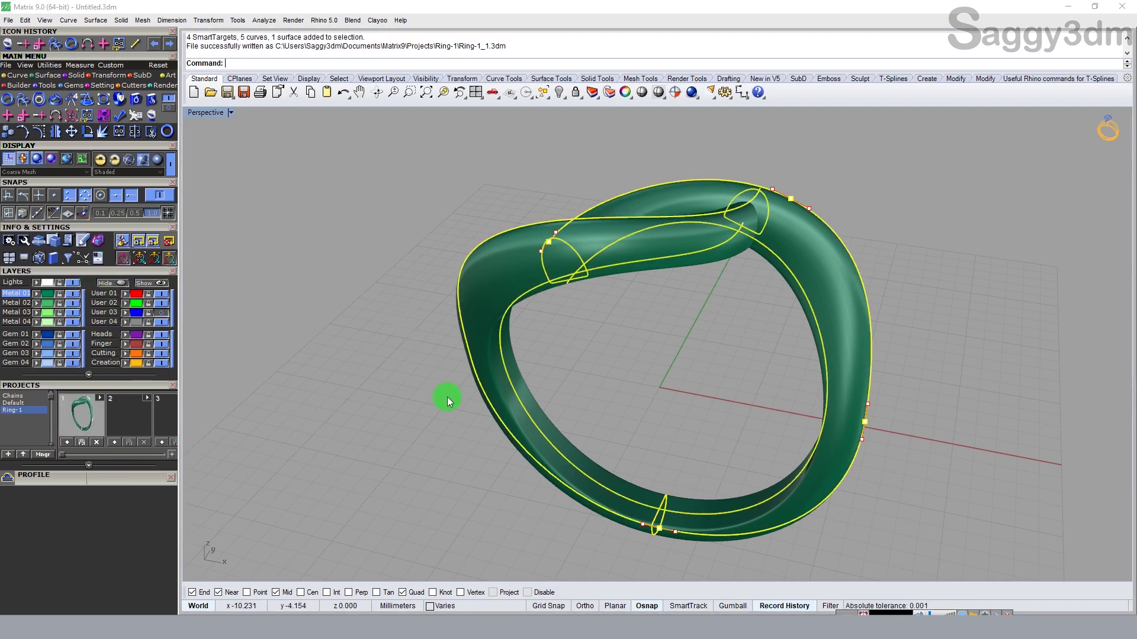
- Select everything and delete the ring from the scene
{"action": "left_click", "coordinate": [509, 493]}
{"action": "mouse_move", "coordinate": [509, 493]}
{"action": "right_mouse_down"}
{"action": "mouse_move", "coordinate": [678, 317]}
{"action": "mouse_move", "coordinate": [671, 484]}
{"action": "mouse_move", "coordinate": [720, 551]}
{"action": "mouse_move", "coordinate": [665, 109]}
{"action": "mouse_move", "coordinate": [680, 561]}
{"action": "right_mouse_up"}
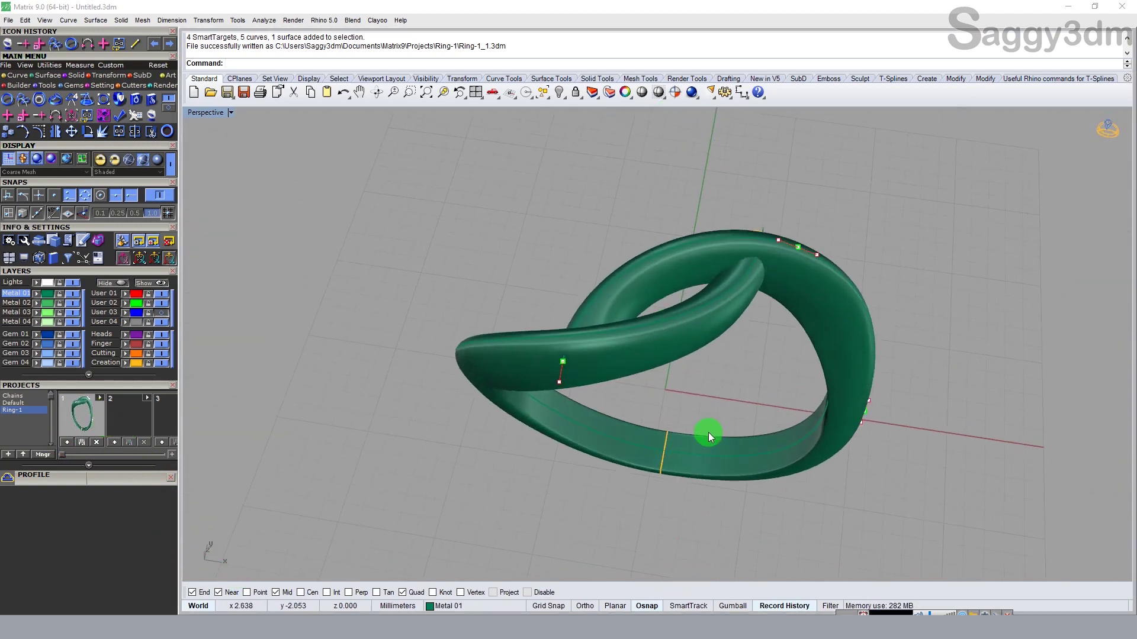
{"action": "key", "text": "ctrl+a"}
{"action": "key", "text": "Delete"}
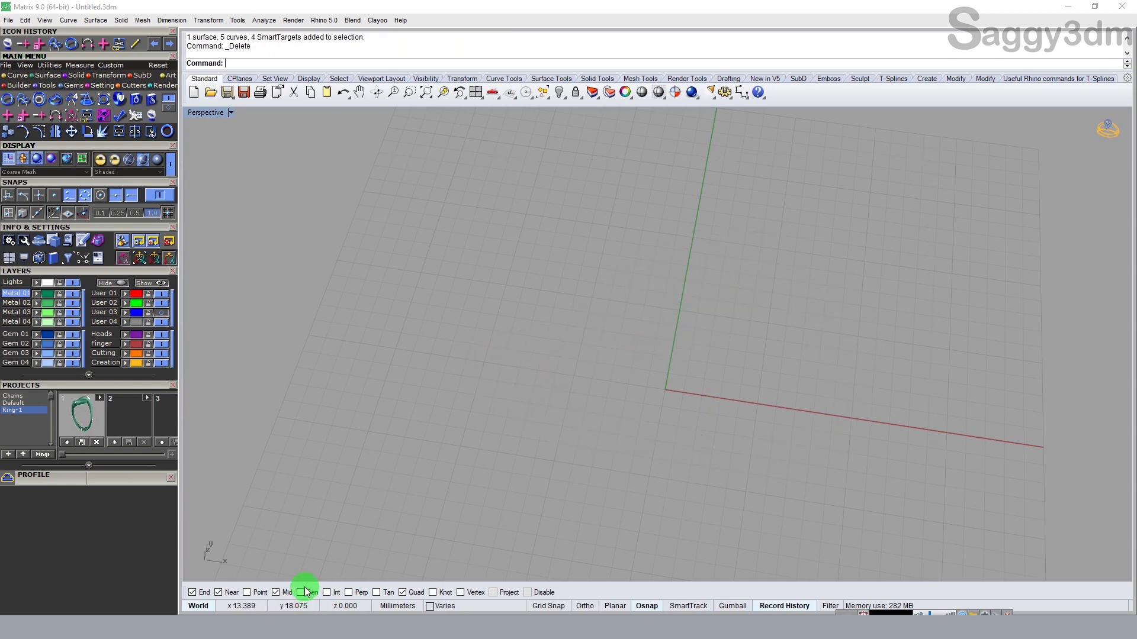
- Import the saved ring from the Ring-1 project's first slot
{"action": "left_click", "coordinate": [81, 413]}
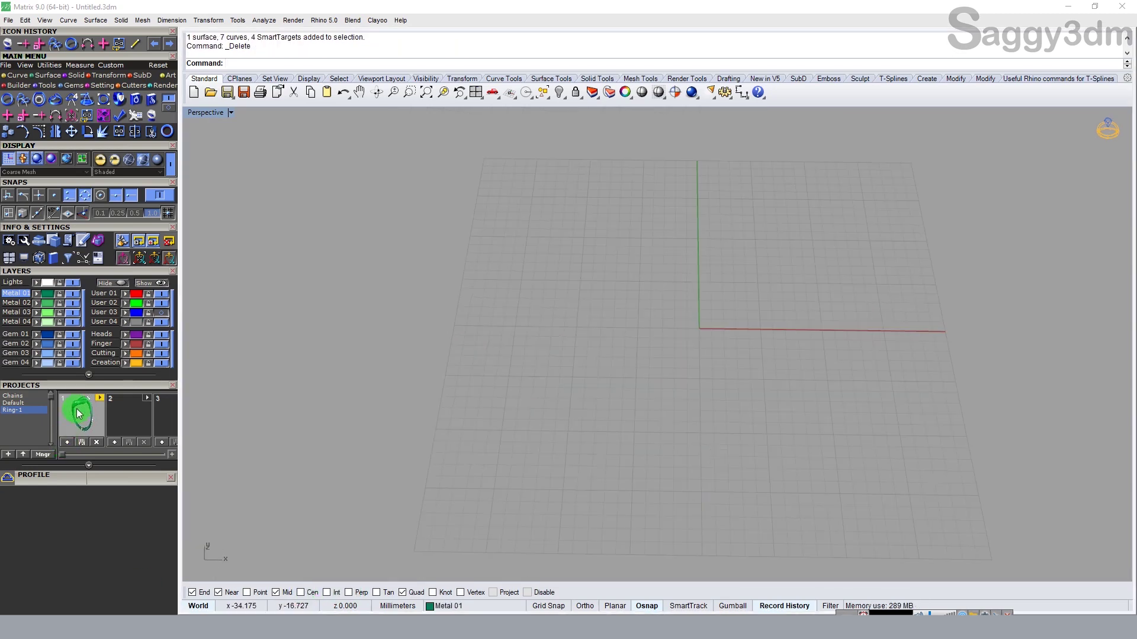
{"action": "mouse_move", "coordinate": [960, 426]}
{"action": "right_mouse_down"}
{"action": "mouse_move", "coordinate": [713, 356]}
{"action": "mouse_move", "coordinate": [558, 287]}
{"action": "mouse_move", "coordinate": [637, 338]}
{"action": "mouse_move", "coordinate": [672, 468]}
{"action": "right_mouse_up"}
{"action": "left_click", "coordinate": [20, 415]}
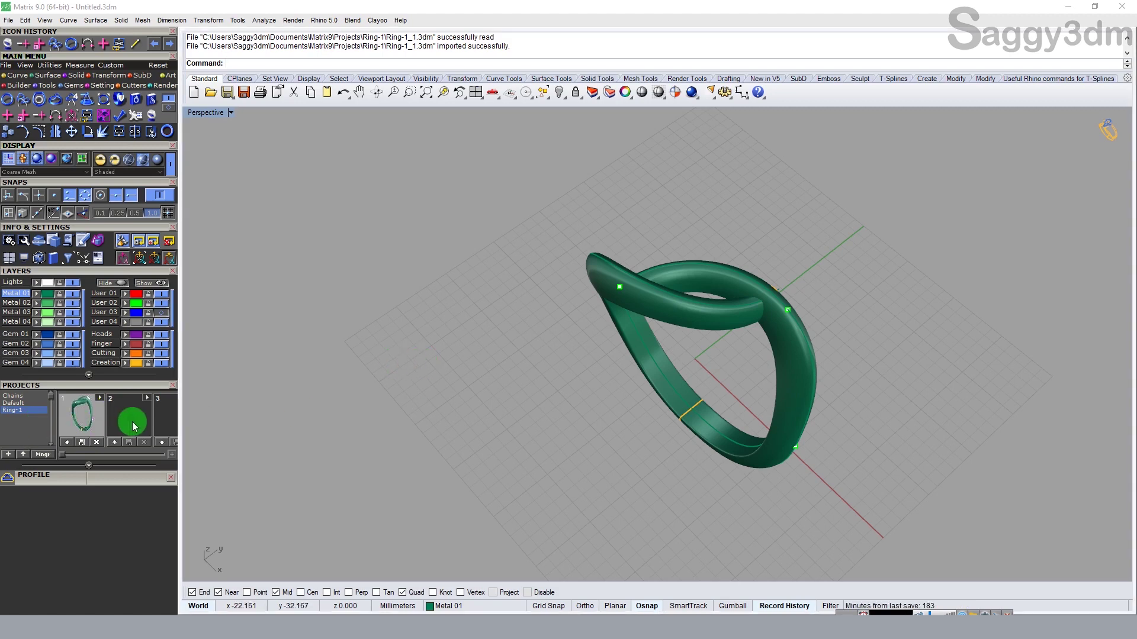
{"action": "mouse_move", "coordinate": [578, 448]}
{"action": "right_mouse_down"}
{"action": "mouse_move", "coordinate": [637, 332]}
{"action": "mouse_move", "coordinate": [639, 406]}
{"action": "right_mouse_up"}
- Delete the ring, undo to restore it, and select a SmartTarget point
{"action": "key", "text": "Delete"}
{"action": "key", "text": "ctrl+z"}
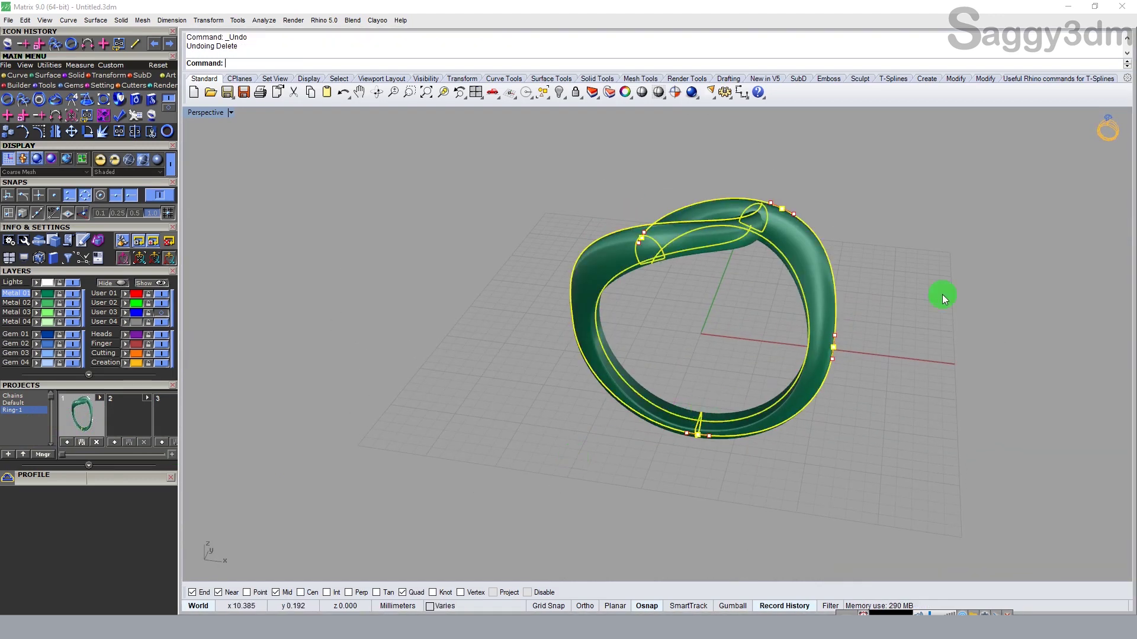
{"action": "mouse_move", "coordinate": [831, 353]}
{"action": "right_mouse_down"}
{"action": "mouse_move", "coordinate": [670, 354]}
{"action": "mouse_move", "coordinate": [761, 268]}
{"action": "mouse_move", "coordinate": [741, 426]}
{"action": "mouse_move", "coordinate": [708, 406]}
{"action": "mouse_move", "coordinate": [727, 205]}
{"action": "mouse_move", "coordinate": [728, 417]}
{"action": "right_mouse_up"}
{"action": "left_click", "coordinate": [641, 343]}
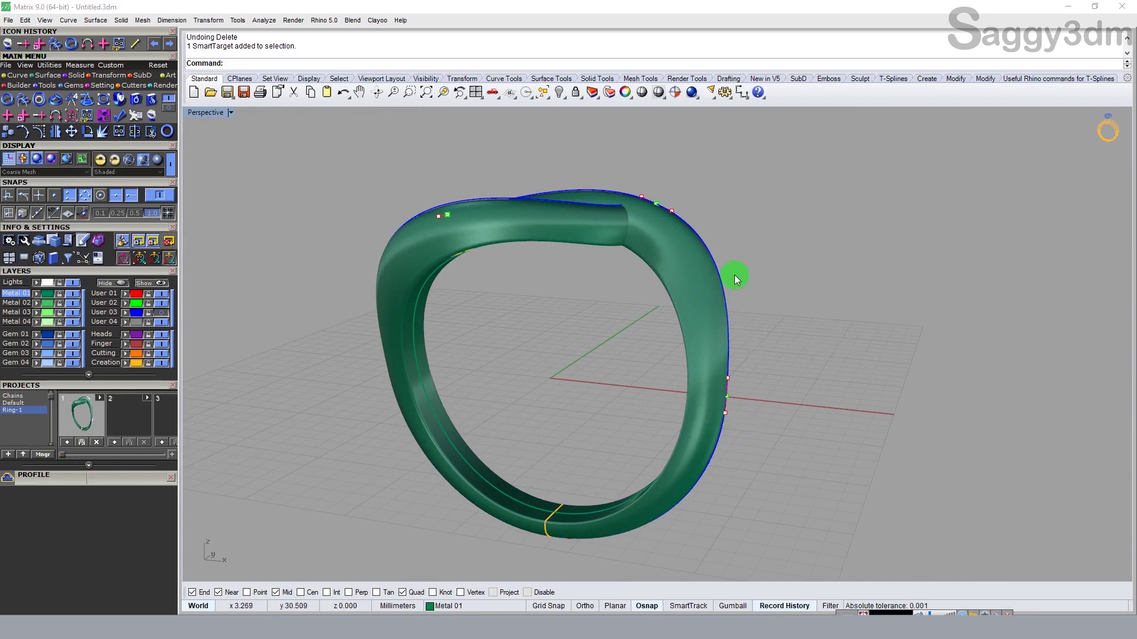
{"action": "mouse_move", "coordinate": [648, 247]}
{"action": "right_mouse_down"}
{"action": "mouse_move", "coordinate": [628, 414]}
{"action": "mouse_move", "coordinate": [682, 345]}
{"action": "right_mouse_up"}
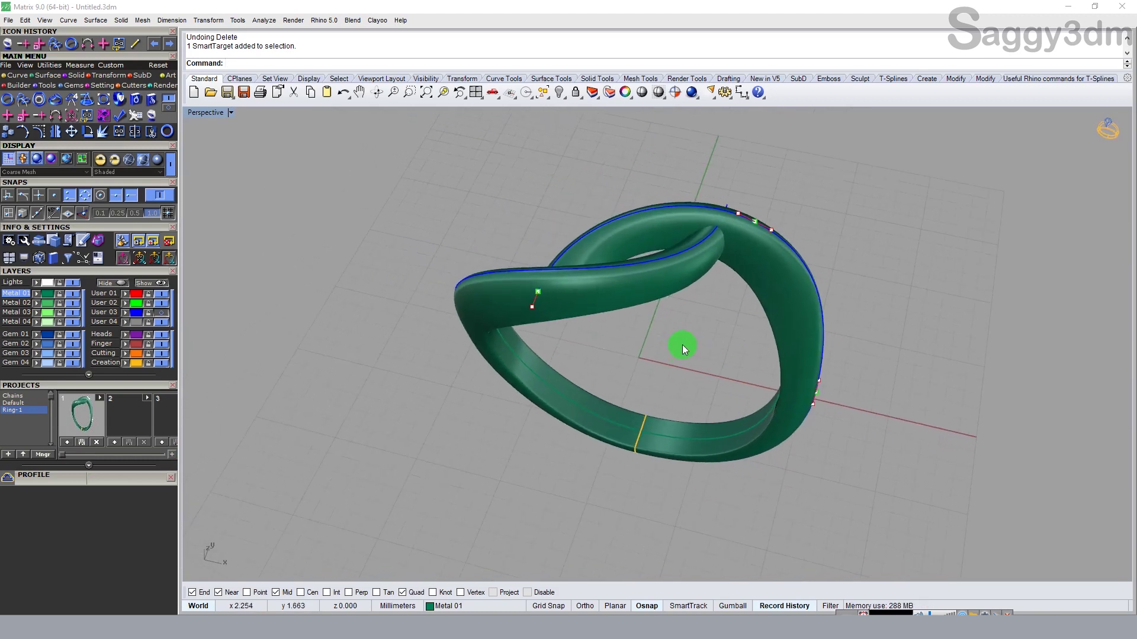
- Run Smart Target Add Direction and pick the target at the ring's bottom
{"action": "left_click", "coordinate": [26, 120]}
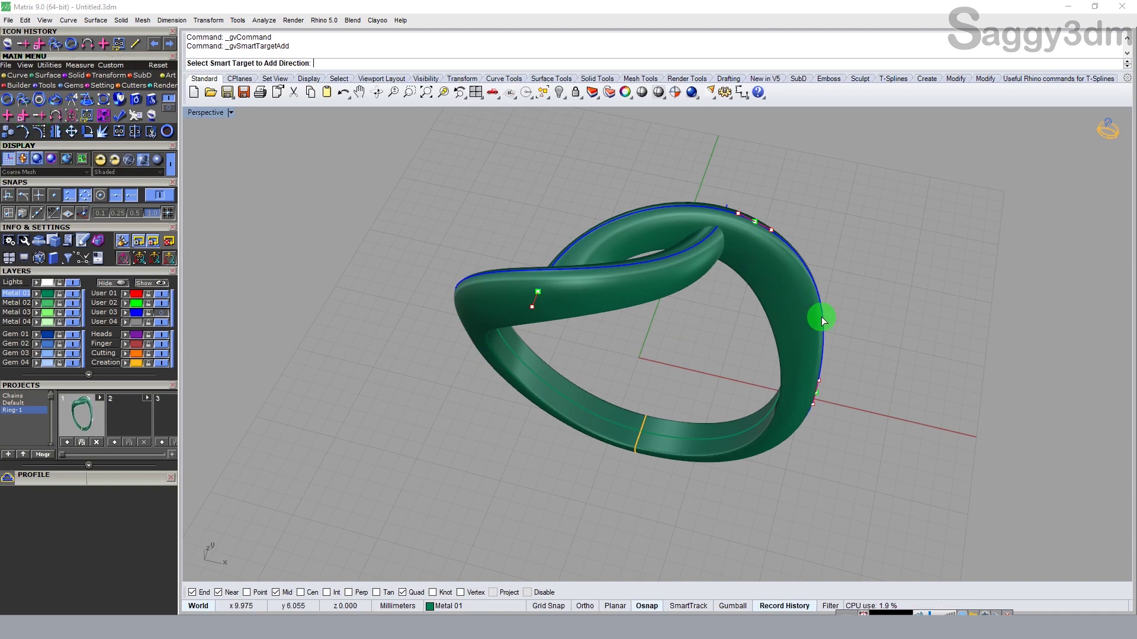
{"action": "right_click_drag", "start_coordinate": [822, 318], "coordinate": [809, 307]}
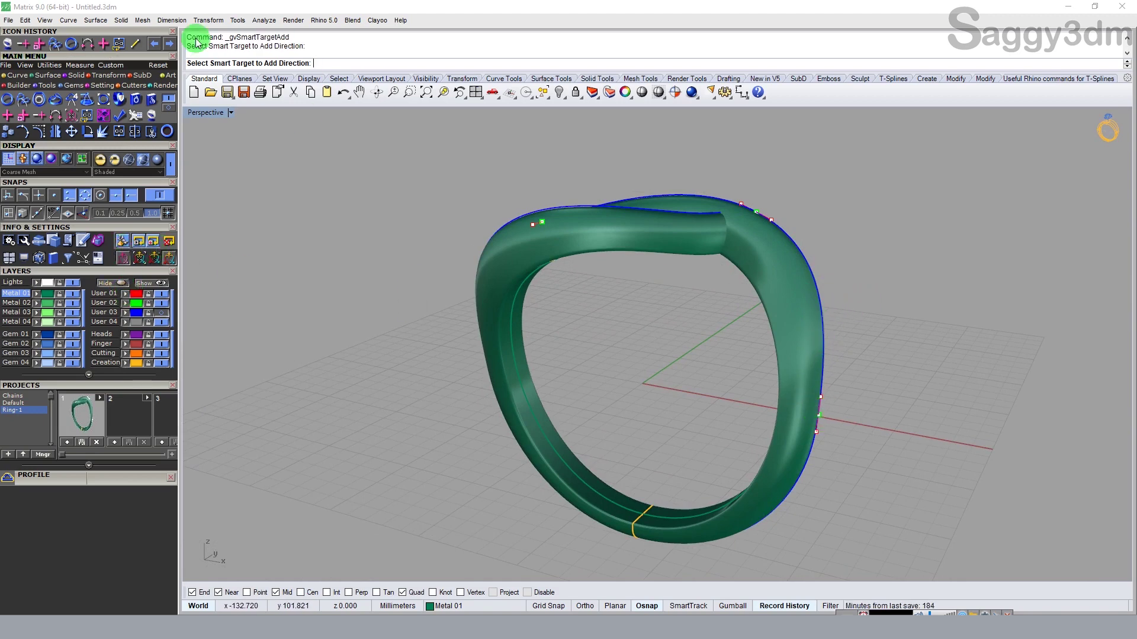
{"action": "mouse_move", "coordinate": [802, 315]}
{"action": "right_mouse_down"}
{"action": "mouse_move", "coordinate": [754, 272]}
{"action": "mouse_move", "coordinate": [745, 285]}
{"action": "right_mouse_up"}
{"action": "left_click", "coordinate": [26, 114]}
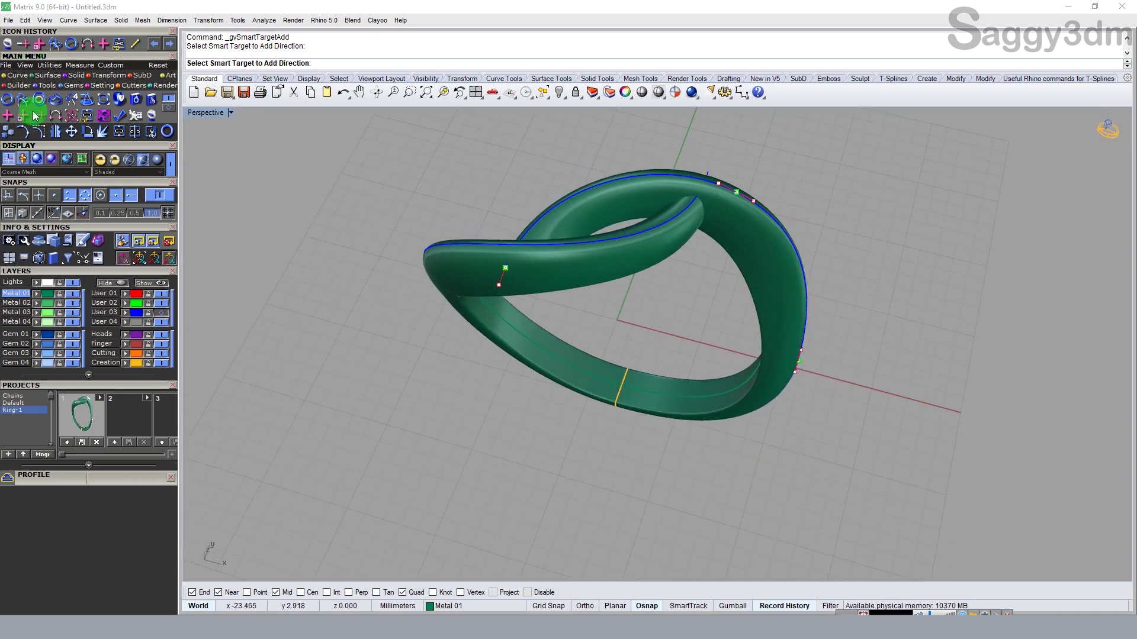
{"action": "left_click", "coordinate": [815, 330]}
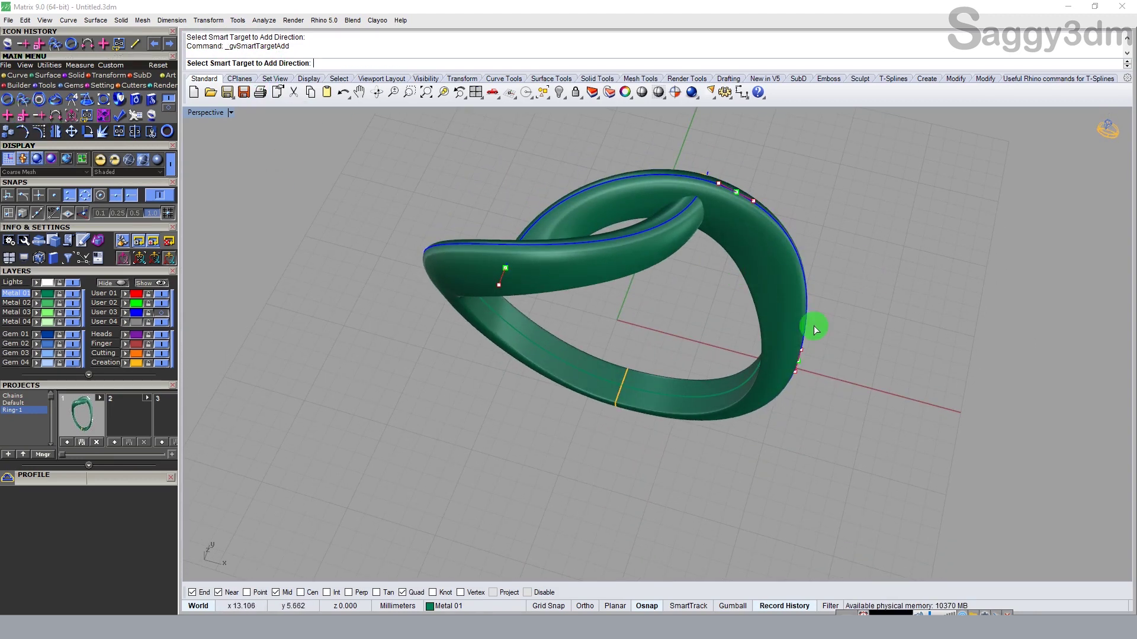
{"action": "left_click", "coordinate": [623, 396]}
- Restore the four-view layout and set the target's new direction
{"action": "mouse_move", "coordinate": [632, 332]}
{"action": "right_mouse_down"}
{"action": "mouse_move", "coordinate": [668, 471]}
{"action": "mouse_move", "coordinate": [615, 381]}
{"action": "right_mouse_up"}
{"action": "scroll", "coordinate": [594, 368], "scroll_direction": "up", "scroll_amount": 1}
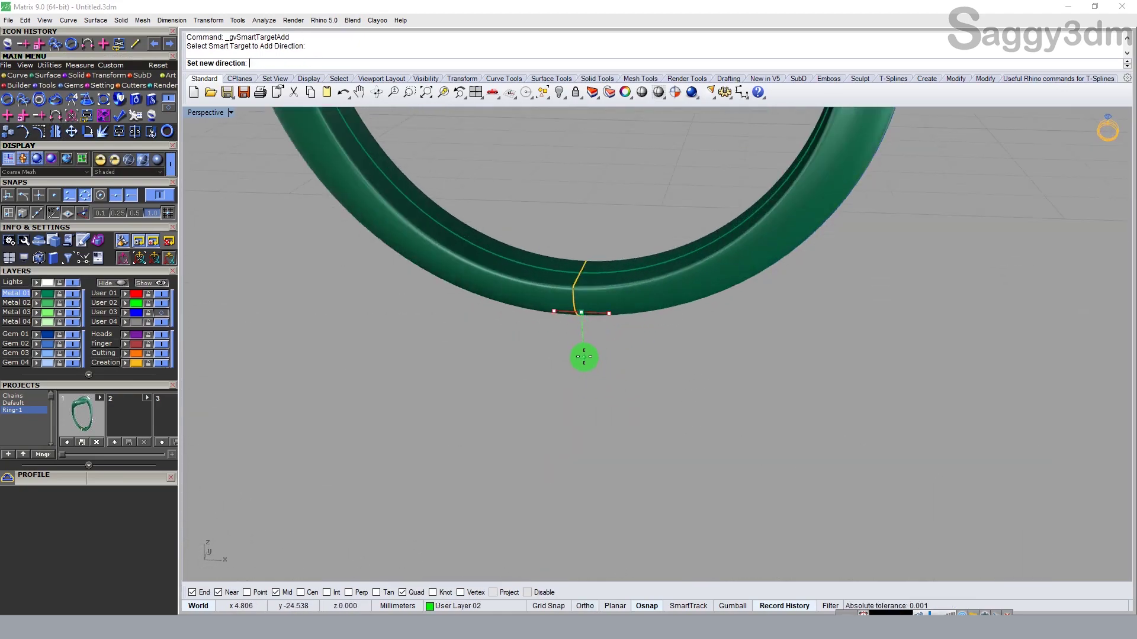
{"action": "mouse_move", "coordinate": [584, 356]}
{"action": "right_mouse_down"}
{"action": "mouse_move", "coordinate": [601, 317]}
{"action": "mouse_move", "coordinate": [253, 178]}
{"action": "right_mouse_up"}
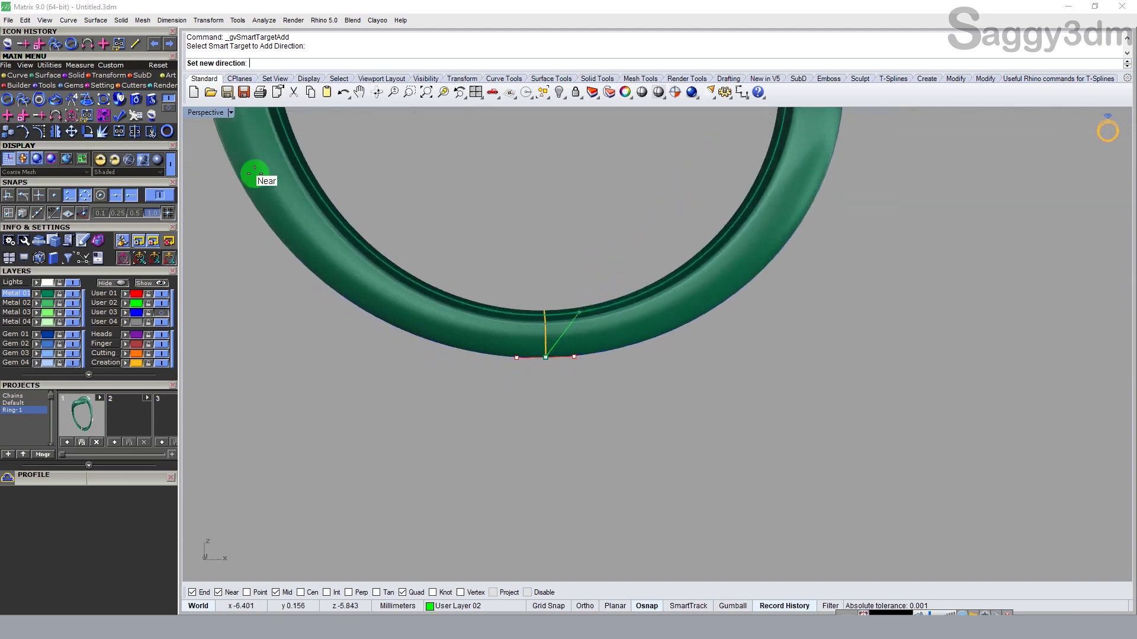
{"action": "double_click", "coordinate": [212, 114]}
{"action": "scroll", "coordinate": [919, 557], "scroll_direction": "up", "scroll_amount": 2}
{"action": "left_click", "coordinate": [920, 557]}
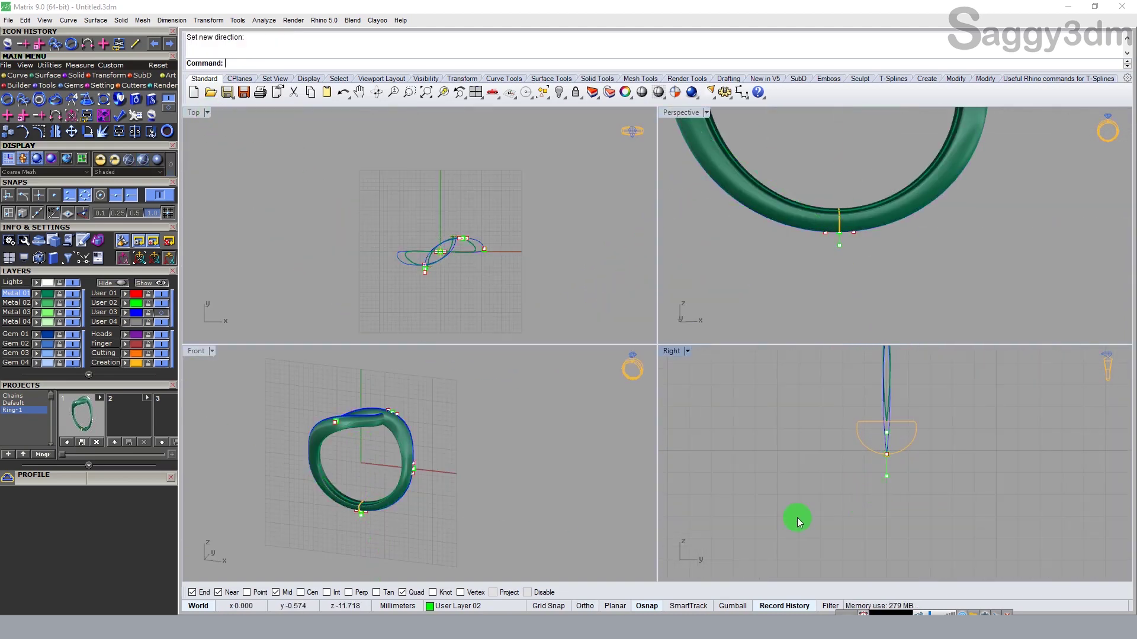
- Repeat Add Direction on the bottom Smart Target and set its new direction
{"action": "mouse_move", "coordinate": [764, 244]}
{"action": "right_mouse_down"}
{"action": "mouse_move", "coordinate": [787, 246]}
{"action": "mouse_move", "coordinate": [764, 254]}
{"action": "mouse_move", "coordinate": [833, 269]}
{"action": "right_mouse_up"}
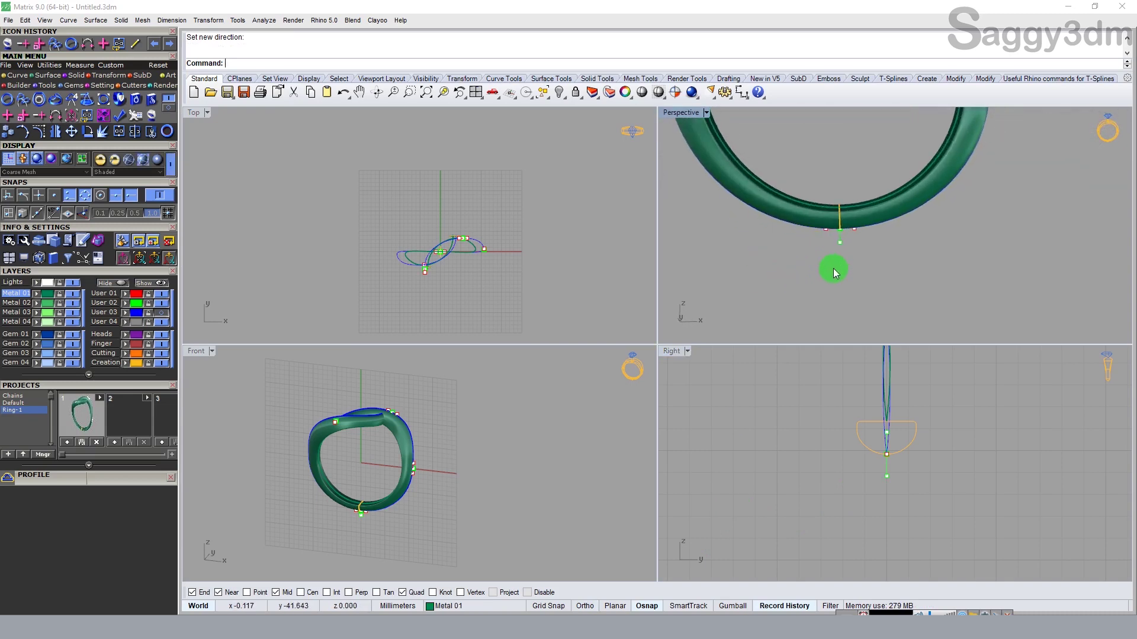
{"action": "right_click", "coordinate": [833, 268]}
{"action": "scroll", "coordinate": [855, 251], "scroll_direction": "up", "scroll_amount": 2}
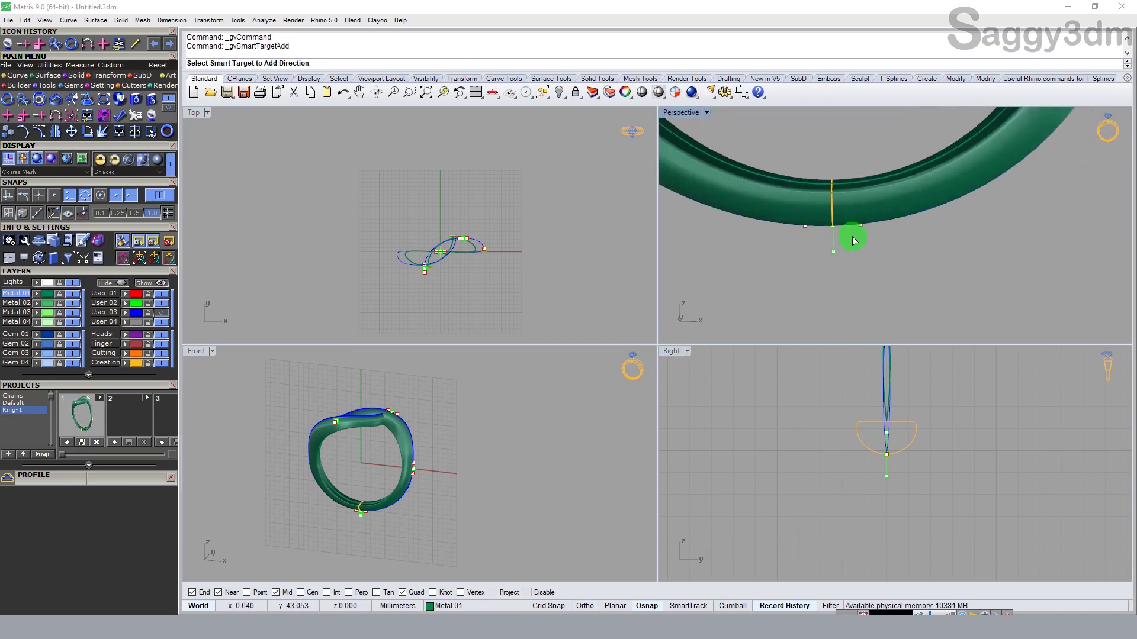
{"action": "scroll", "coordinate": [848, 247], "scroll_direction": "up", "scroll_amount": 2}
{"action": "left_click", "coordinate": [825, 221]}
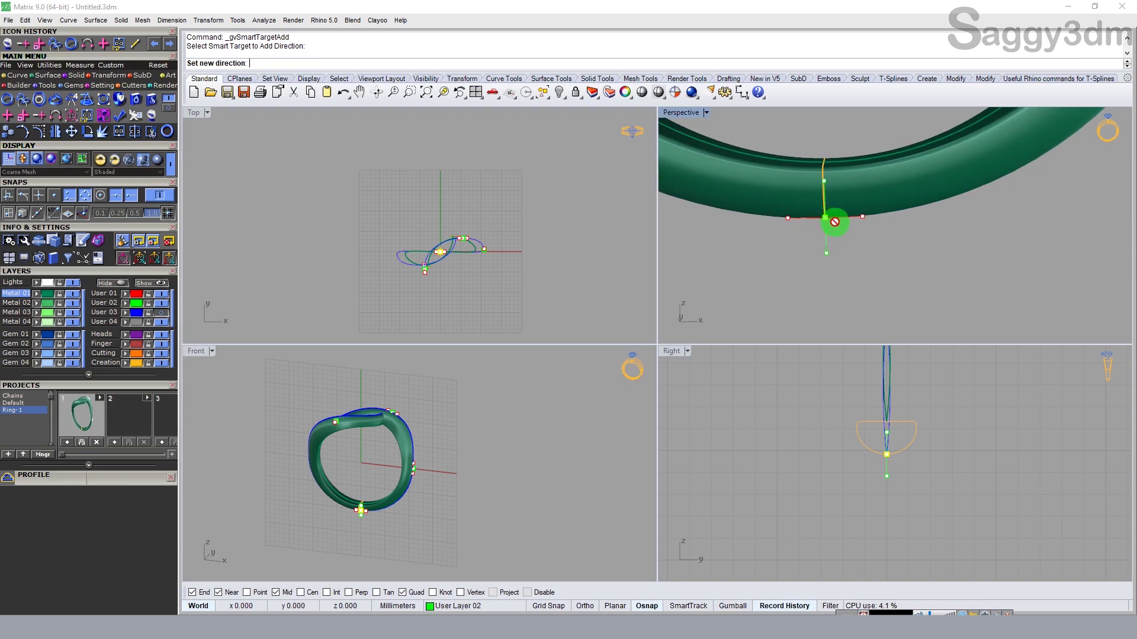
{"action": "left_click", "coordinate": [826, 219]}
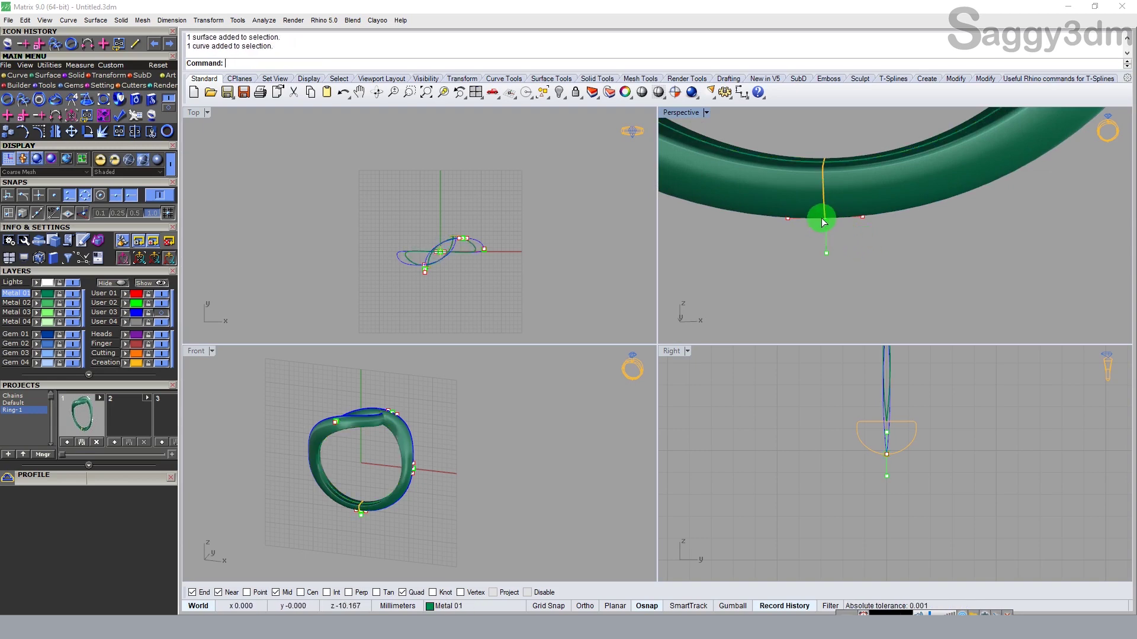
- Zoom extents so the whole ring fits in every view
{"action": "left_click", "coordinate": [946, 472]}
{"action": "scroll", "coordinate": [888, 463], "scroll_direction": "up", "scroll_amount": 5}
{"action": "scroll", "coordinate": [888, 464], "scroll_direction": "up", "scroll_amount": 1}
{"action": "left_click", "coordinate": [910, 460]}
{"action": "left_click", "coordinate": [393, 539]}
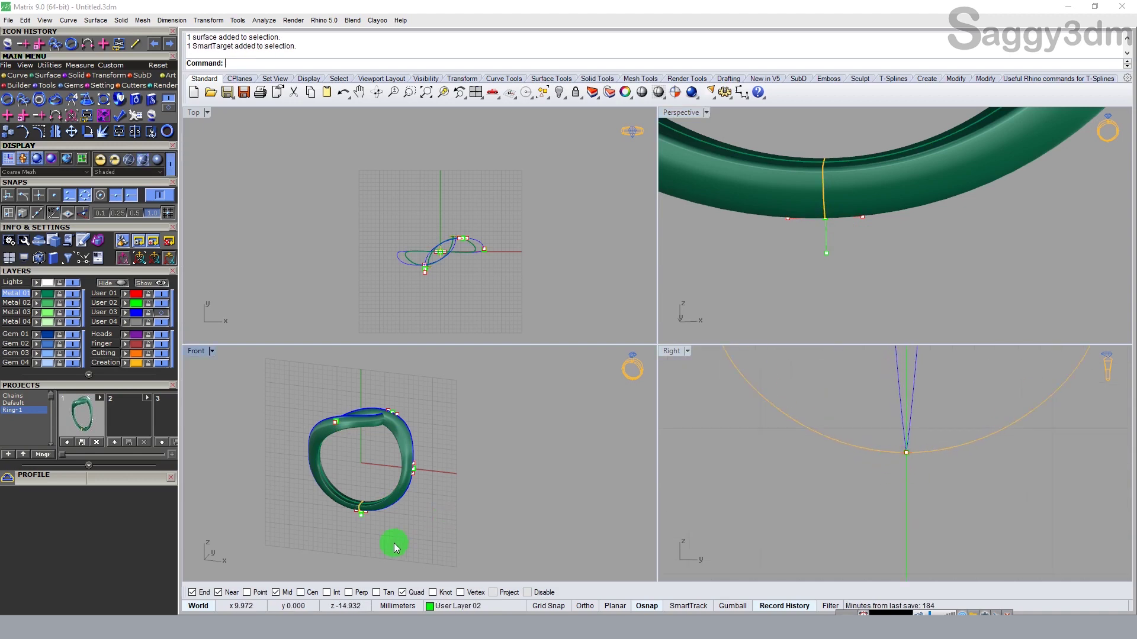
{"action": "scroll", "coordinate": [312, 497], "scroll_direction": "up", "scroll_amount": 4}
{"action": "scroll", "coordinate": [304, 408], "scroll_direction": "up", "scroll_amount": 2}
{"action": "left_click", "coordinate": [462, 93]}
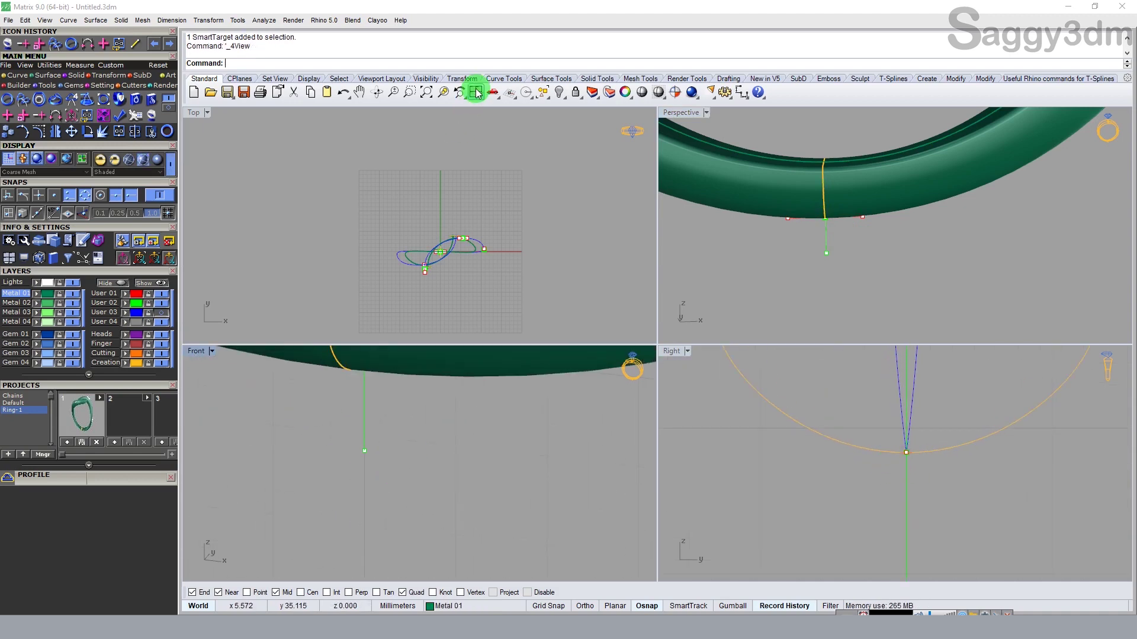
- Delete the bottom Smart Target, undo to restore it, and begin Smart Target on Curve End
{"action": "scroll", "coordinate": [427, 550], "scroll_direction": "up", "scroll_amount": 3}
{"action": "scroll", "coordinate": [429, 479], "scroll_direction": "up", "scroll_amount": 3}
{"action": "scroll", "coordinate": [441, 513], "scroll_direction": "down", "scroll_amount": 1}
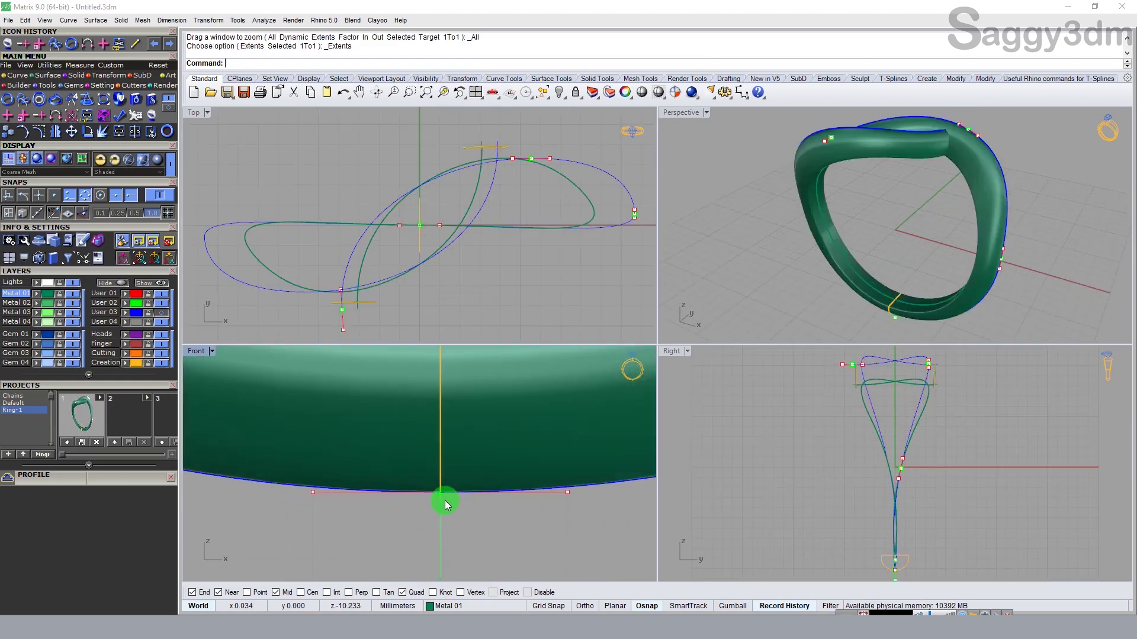
{"action": "left_click", "coordinate": [440, 496]}
{"action": "scroll", "coordinate": [440, 496], "scroll_direction": "down", "scroll_amount": 1}
{"action": "scroll", "coordinate": [451, 496], "scroll_direction": "down", "scroll_amount": 1}
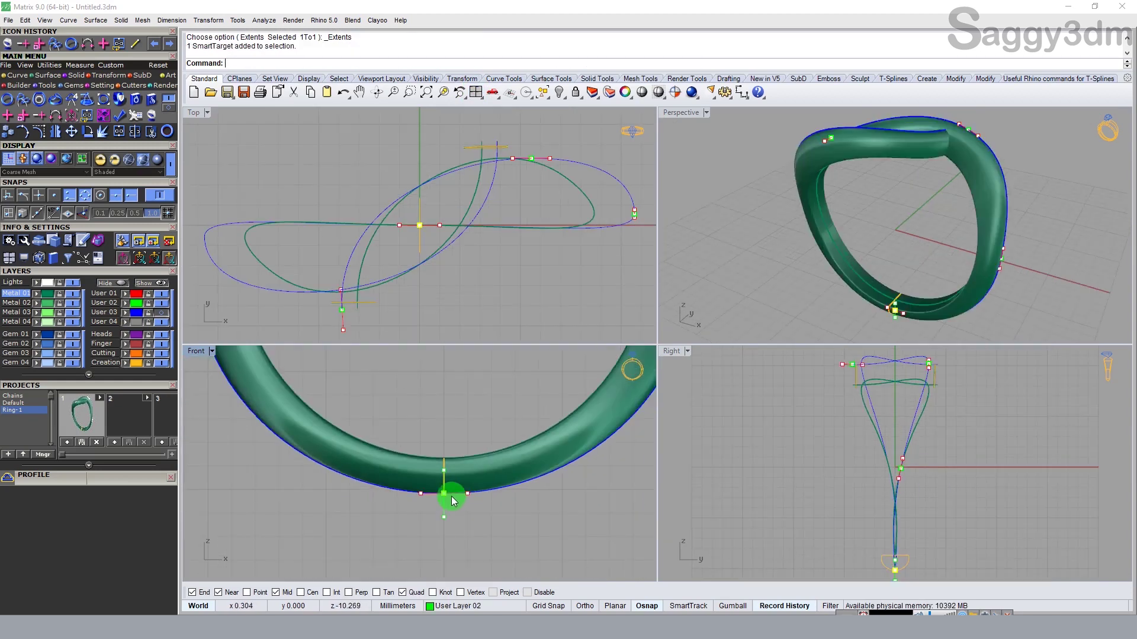
{"action": "key", "text": "Delete"}
{"action": "key", "text": "ctrl+z"}
{"action": "scroll", "coordinate": [446, 504], "scroll_direction": "up", "scroll_amount": 1}
{"action": "left_click", "coordinate": [437, 471]}
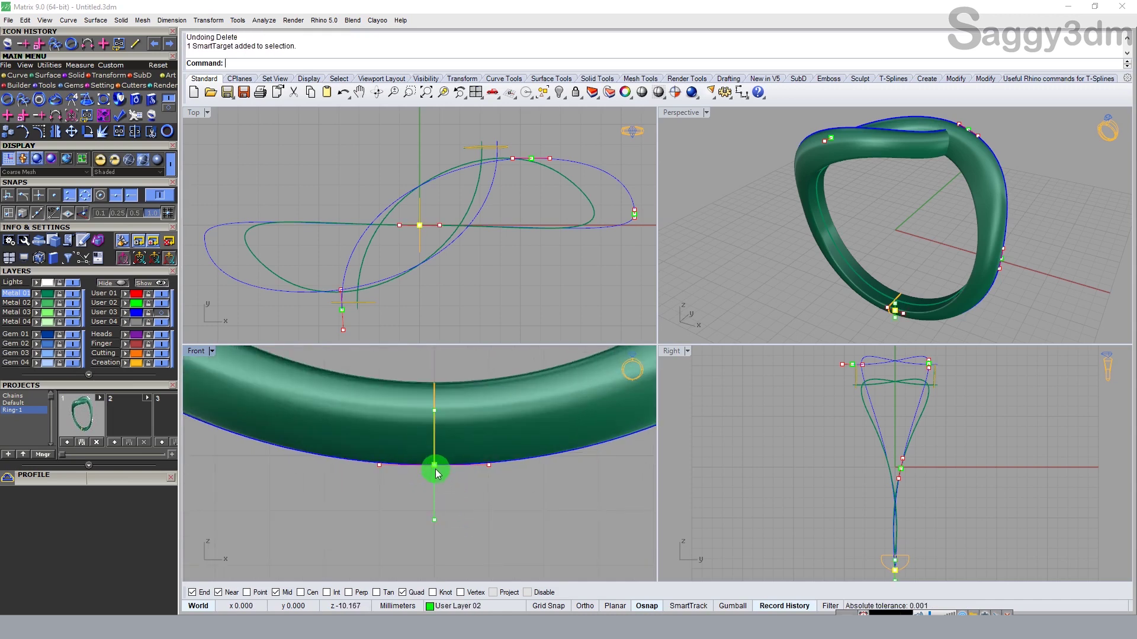
{"action": "left_click", "coordinate": [119, 99]}
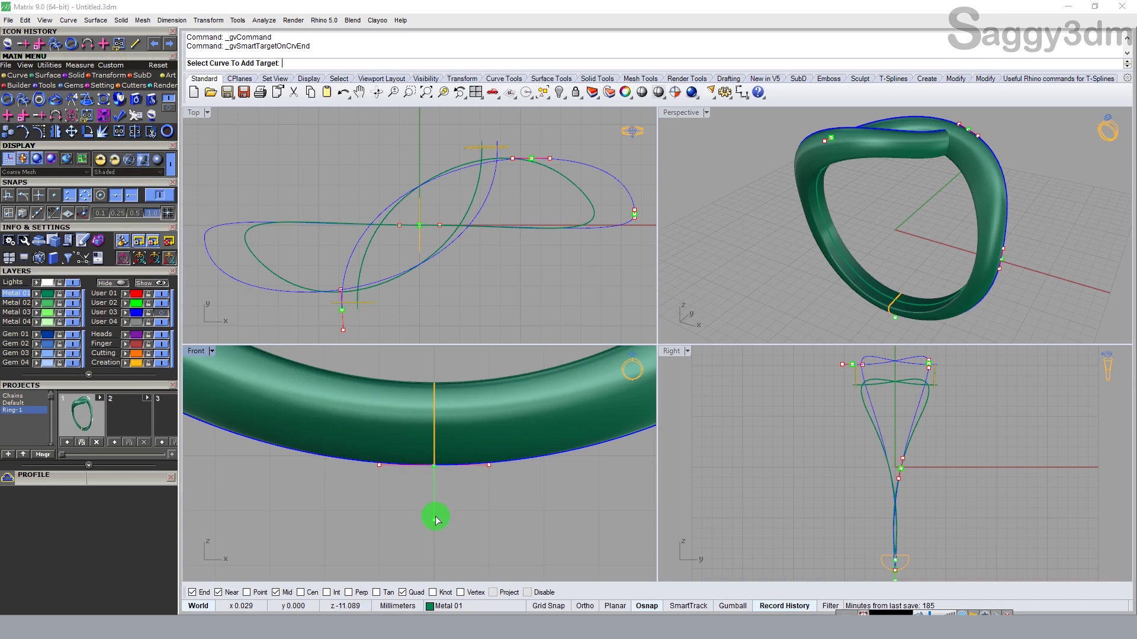
- Select the Profile curve at the ring's bottom, then orbit to a low side view
{"action": "left_click", "coordinate": [436, 471]}
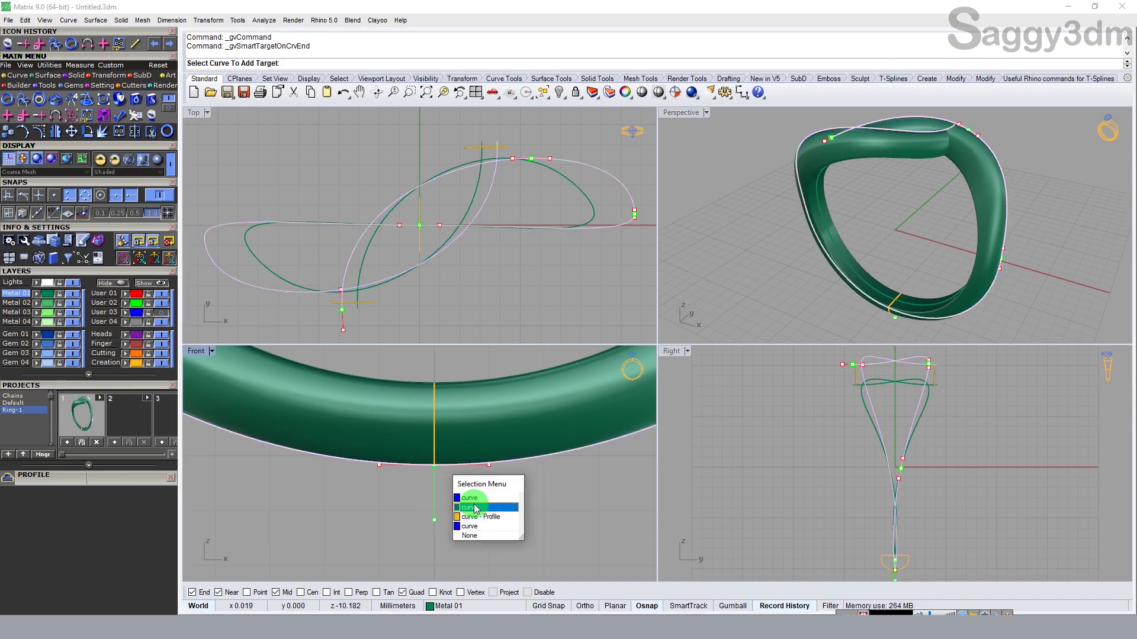
{"action": "left_click", "coordinate": [487, 518]}
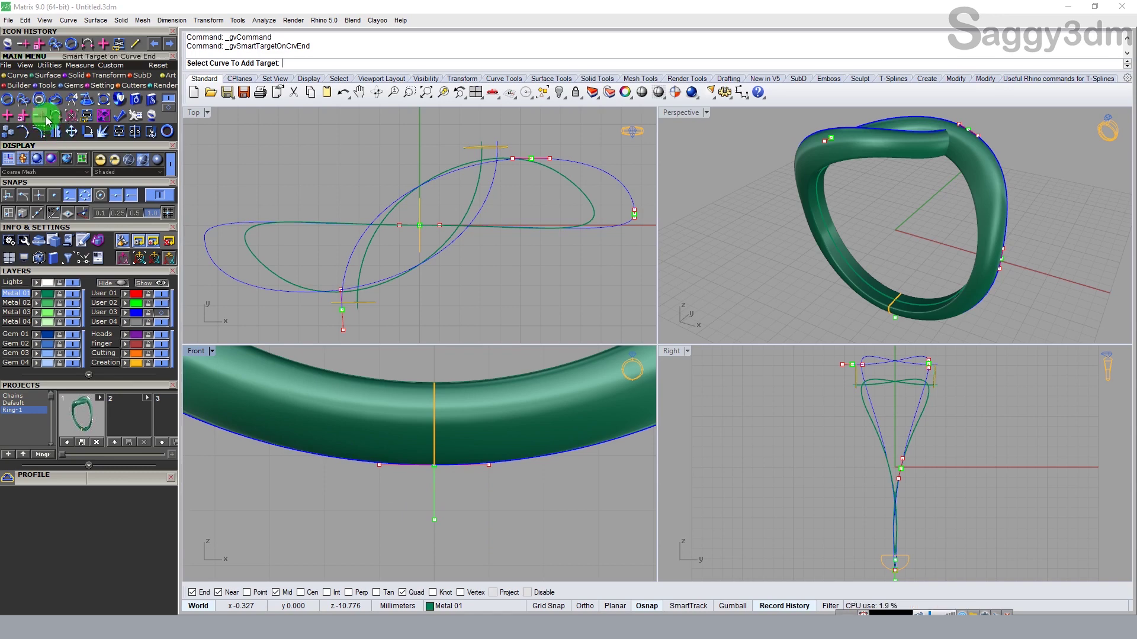
{"action": "scroll", "coordinate": [581, 490], "scroll_direction": "down", "scroll_amount": 2}
{"action": "scroll", "coordinate": [541, 385], "scroll_direction": "down", "scroll_amount": 3}
{"action": "scroll", "coordinate": [541, 385], "scroll_direction": "down", "scroll_amount": 2}
{"action": "mouse_move", "coordinate": [965, 118]}
{"action": "right_mouse_down"}
{"action": "mouse_move", "coordinate": [939, 180]}
{"action": "mouse_move", "coordinate": [862, 202]}
{"action": "right_mouse_up"}
- Place a Smart Target on the rail curve end near the ring's top with Smart MSR enabled
{"action": "left_click", "coordinate": [840, 193]}
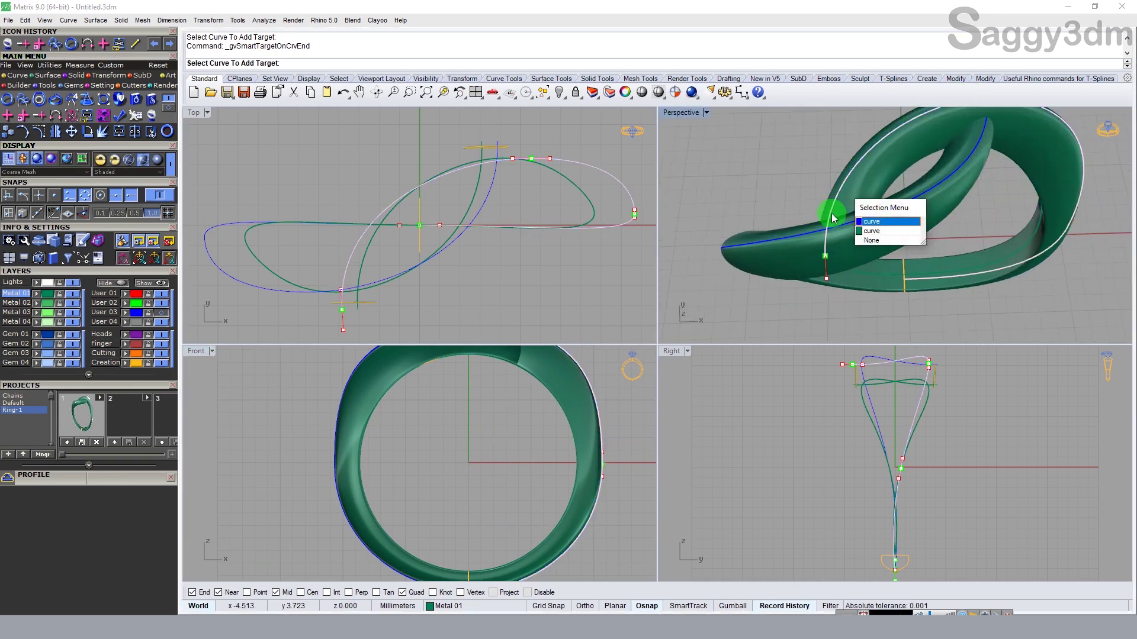
{"action": "left_click", "coordinate": [882, 223]}
{"action": "mouse_move", "coordinate": [830, 266]}
{"action": "right_mouse_down"}
{"action": "mouse_move", "coordinate": [858, 244]}
{"action": "mouse_move", "coordinate": [791, 168]}
{"action": "mouse_move", "coordinate": [810, 137]}
{"action": "mouse_move", "coordinate": [812, 165]}
{"action": "mouse_move", "coordinate": [761, 208]}
{"action": "mouse_move", "coordinate": [807, 254]}
{"action": "mouse_move", "coordinate": [811, 165]}
{"action": "mouse_move", "coordinate": [819, 217]}
{"action": "mouse_move", "coordinate": [823, 186]}
{"action": "right_mouse_up"}
{"action": "left_click", "coordinate": [777, 218]}
{"action": "left_click", "coordinate": [805, 247]}
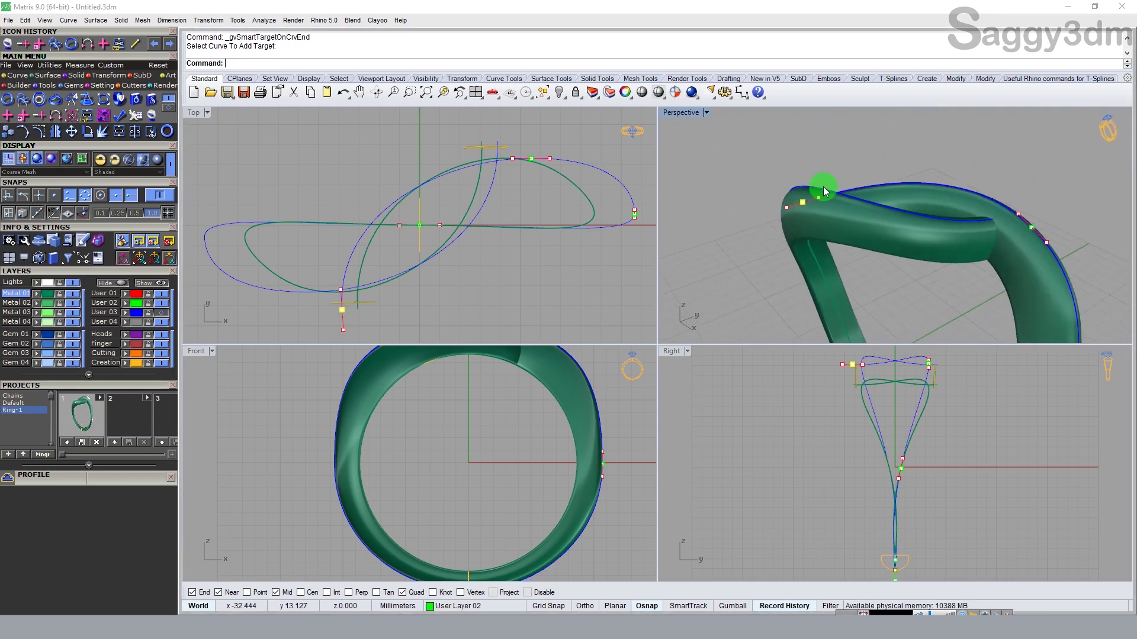
{"action": "left_click", "coordinate": [122, 242]}
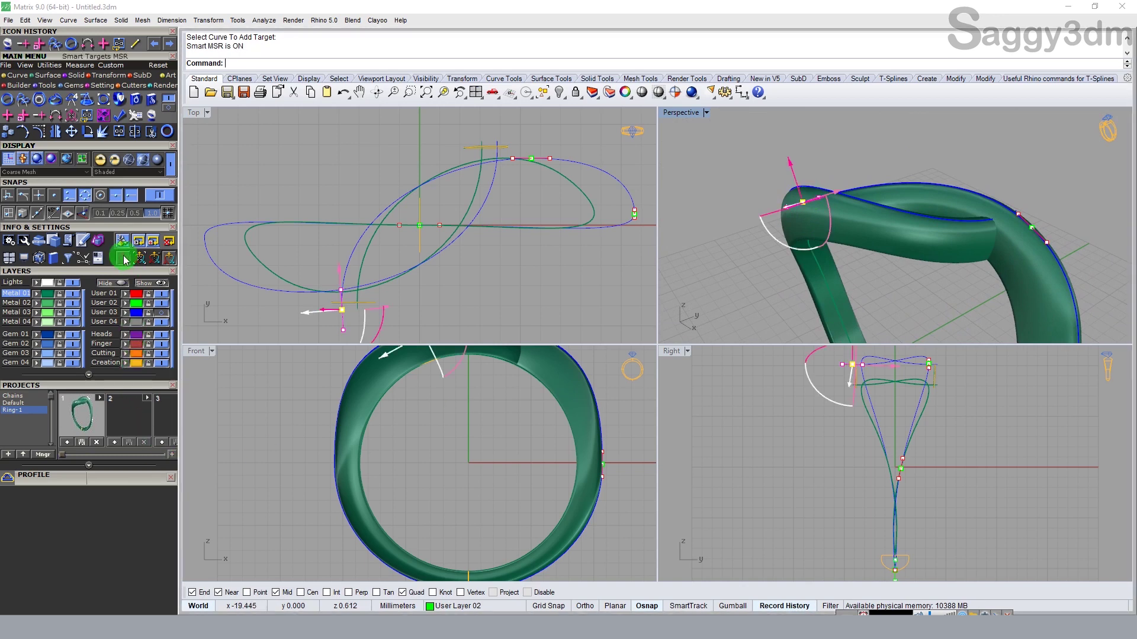
- Pull the target's Smart MSR arrow up, then down, reshaping the band near its crossing
{"action": "left_click_drag", "start_coordinate": [798, 180], "coordinate": [783, 139]}
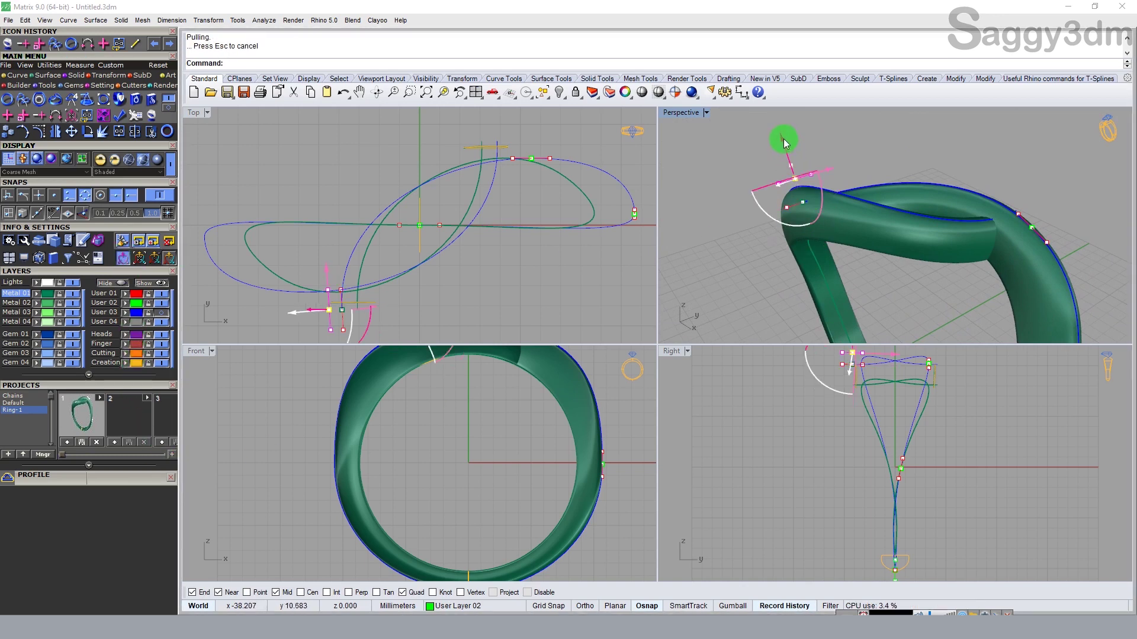
{"action": "mouse_move", "coordinate": [802, 173]}
{"action": "right_mouse_down"}
{"action": "mouse_move", "coordinate": [944, 147]}
{"action": "mouse_move", "coordinate": [896, 203]}
{"action": "mouse_move", "coordinate": [1009, 134]}
{"action": "right_mouse_up"}
{"action": "left_click_drag", "start_coordinate": [996, 153], "coordinate": [1004, 203]}
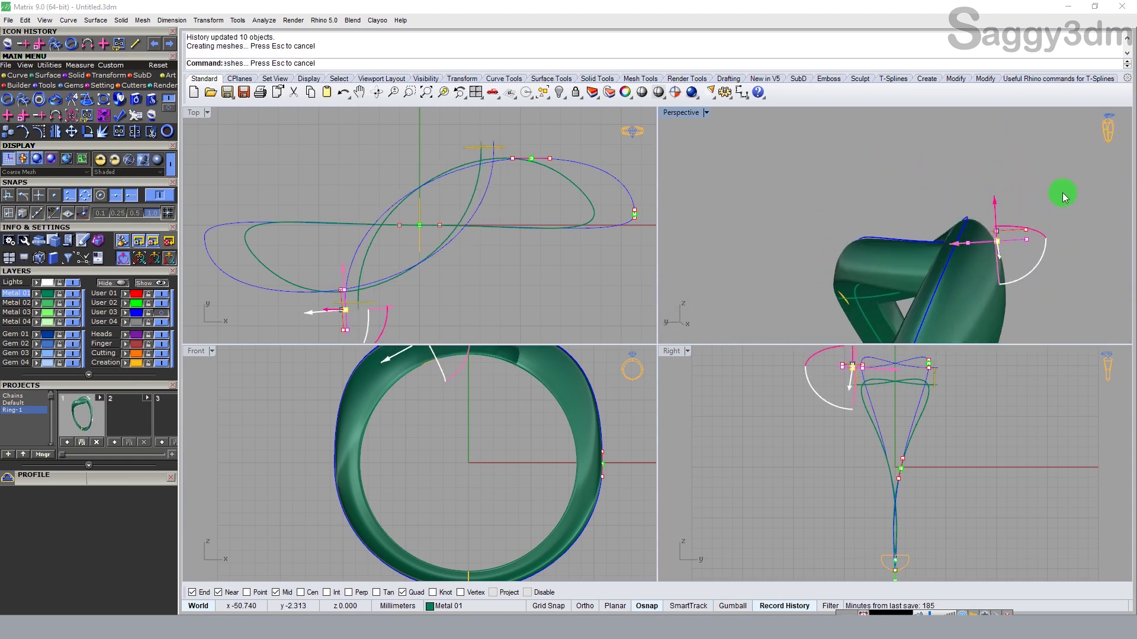
{"action": "right_click_drag", "start_coordinate": [1062, 193], "coordinate": [937, 233]}
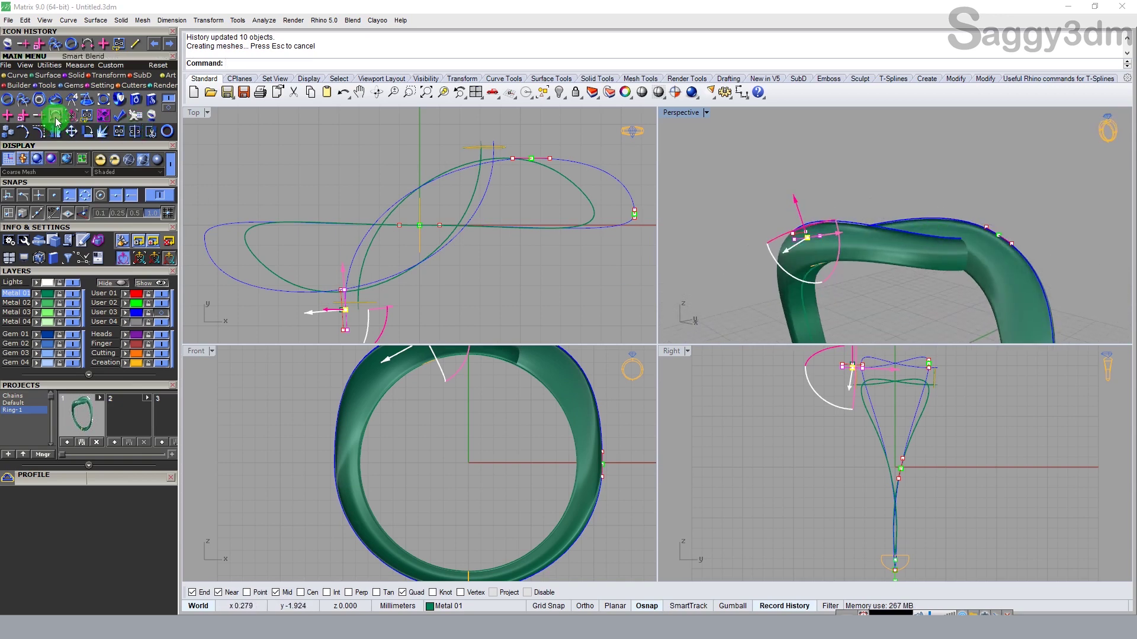
{"action": "scroll", "coordinate": [743, 319], "scroll_direction": "down", "scroll_amount": 3}
{"action": "scroll", "coordinate": [596, 436], "scroll_direction": "down", "scroll_amount": 3}
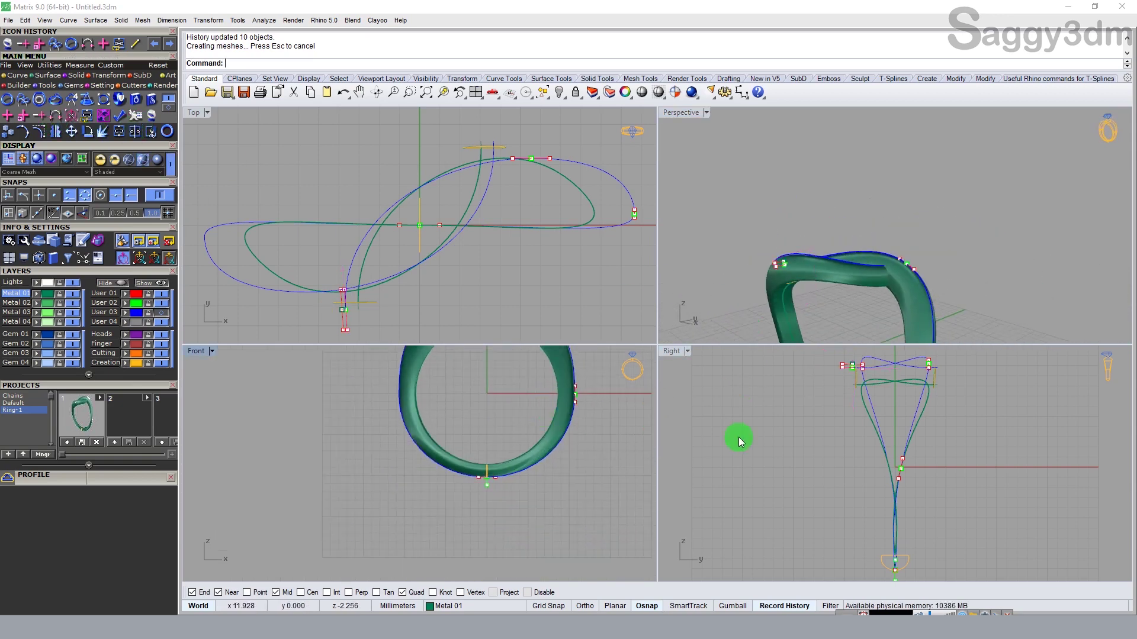
- Maximize the Perspective viewport and orbit around the reshaped green shank until it stands upright
{"action": "double_click", "coordinate": [681, 112]}
{"action": "mouse_move", "coordinate": [703, 380]}
{"action": "right_mouse_down"}
{"action": "mouse_move", "coordinate": [723, 337]}
{"action": "mouse_move", "coordinate": [778, 395]}
{"action": "right_mouse_up"}
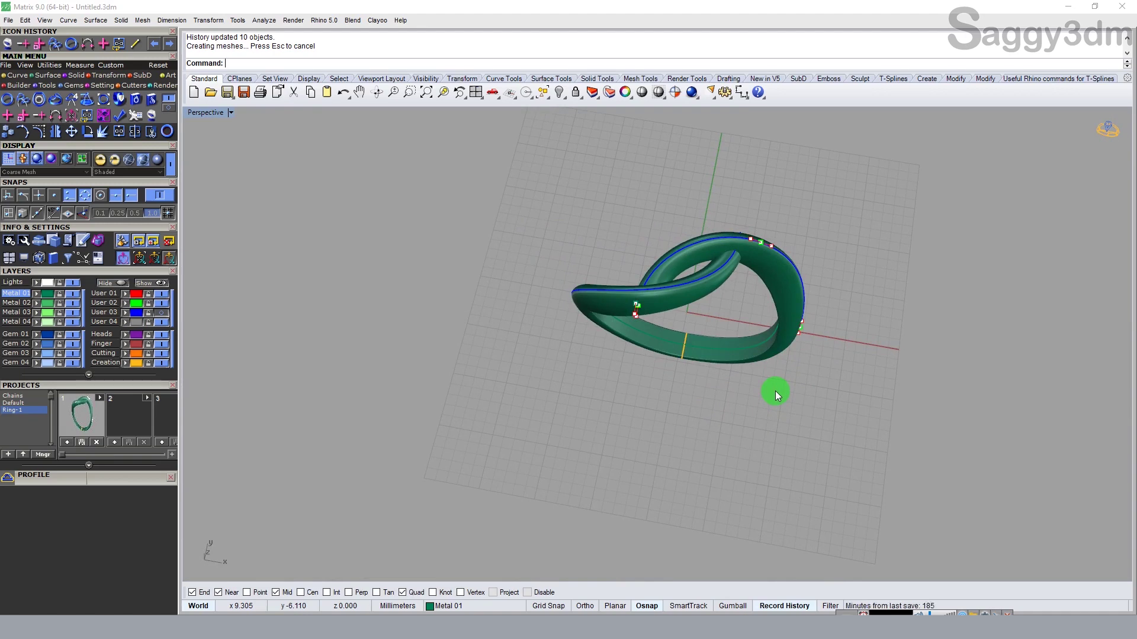
{"action": "mouse_move", "coordinate": [851, 211]}
{"action": "right_mouse_down"}
{"action": "mouse_move", "coordinate": [665, 157]}
{"action": "mouse_move", "coordinate": [627, 172]}
{"action": "mouse_move", "coordinate": [733, 178]}
{"action": "mouse_move", "coordinate": [825, 284]}
{"action": "mouse_move", "coordinate": [817, 279]}
{"action": "mouse_move", "coordinate": [794, 338]}
{"action": "mouse_move", "coordinate": [768, 326]}
{"action": "mouse_move", "coordinate": [721, 333]}
{"action": "mouse_move", "coordinate": [721, 312]}
{"action": "mouse_move", "coordinate": [730, 320]}
{"action": "right_mouse_up"}
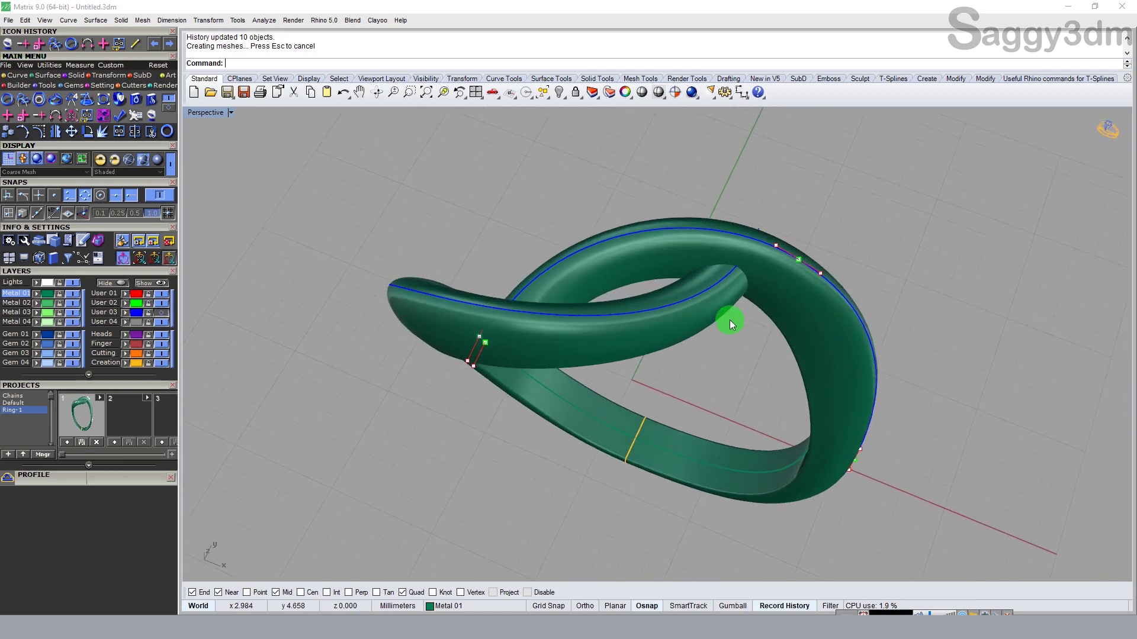